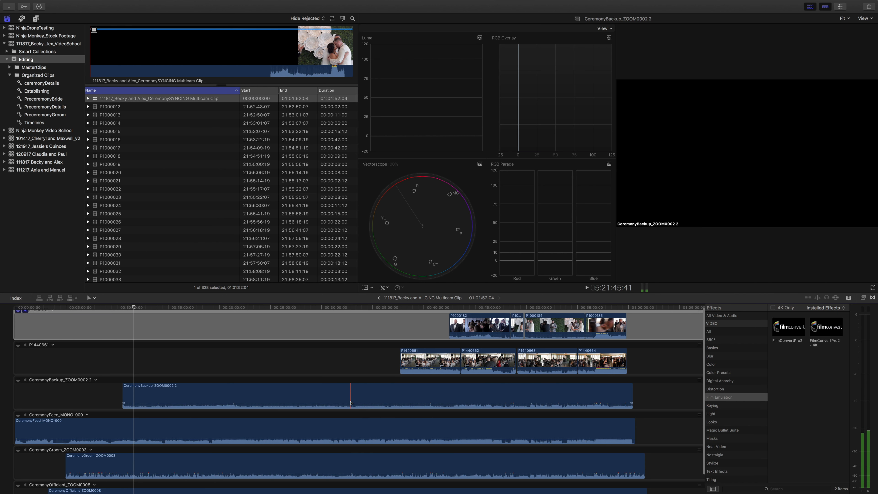
# Make P1440661 the monitoring angle of the ceremony multicam clip.
pyautogui.scroll(-2, 335, 441)
pyautogui.scroll(-1, 334, 441)
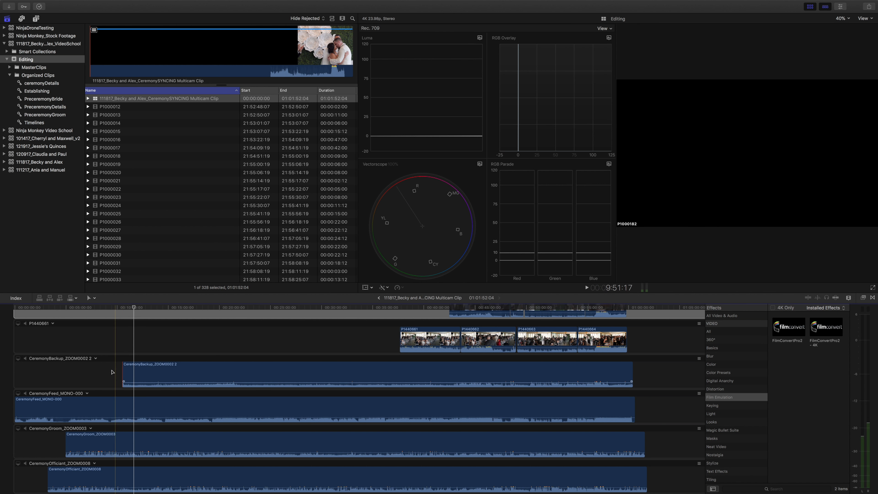
pyautogui.scroll(1, 426, 360)
pyautogui.scroll(2, 426, 360)
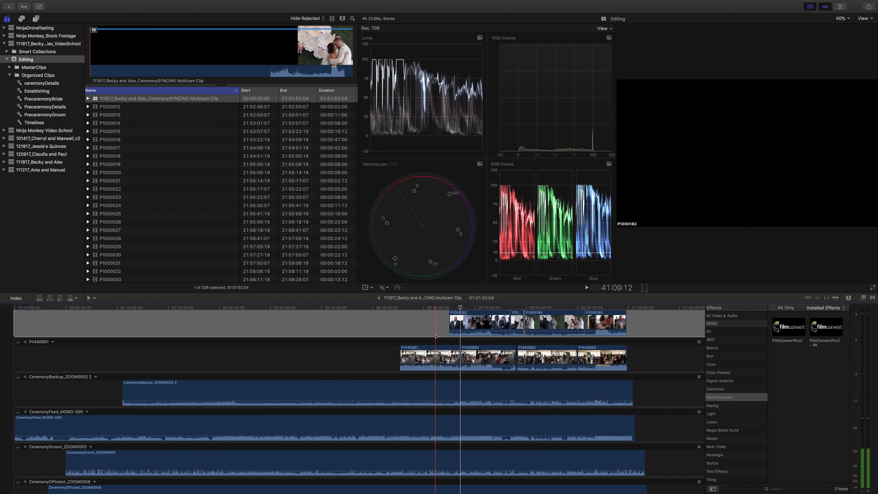
pyautogui.scroll(1, 410, 340)
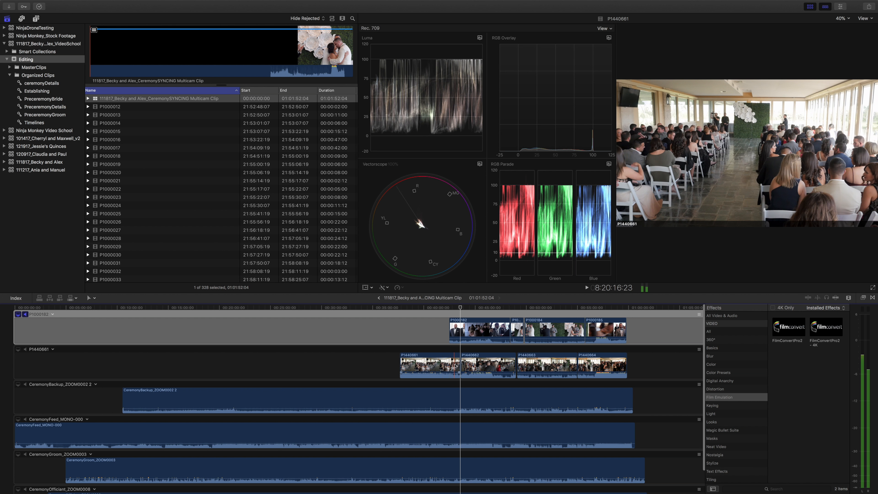
pyautogui.click(18, 350)
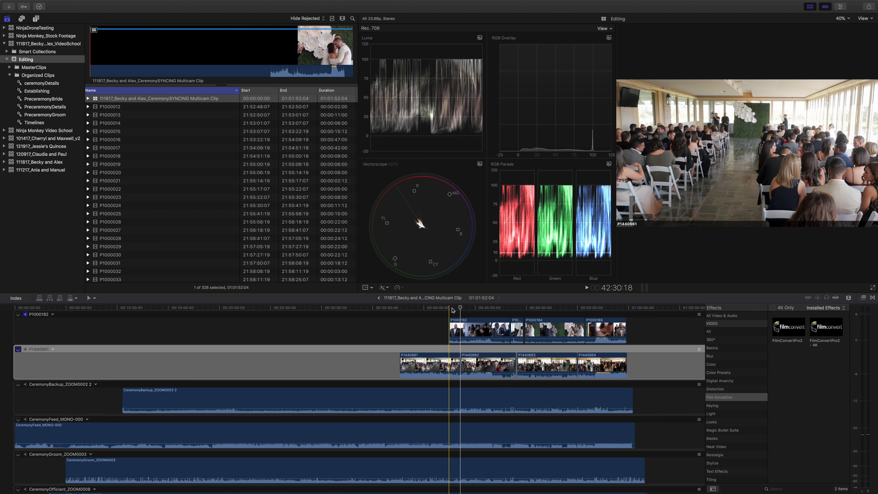
# Play back the ceremony entrance around the start of P1000182 and park the playhead at 42:37:21.
pyautogui.press('space')
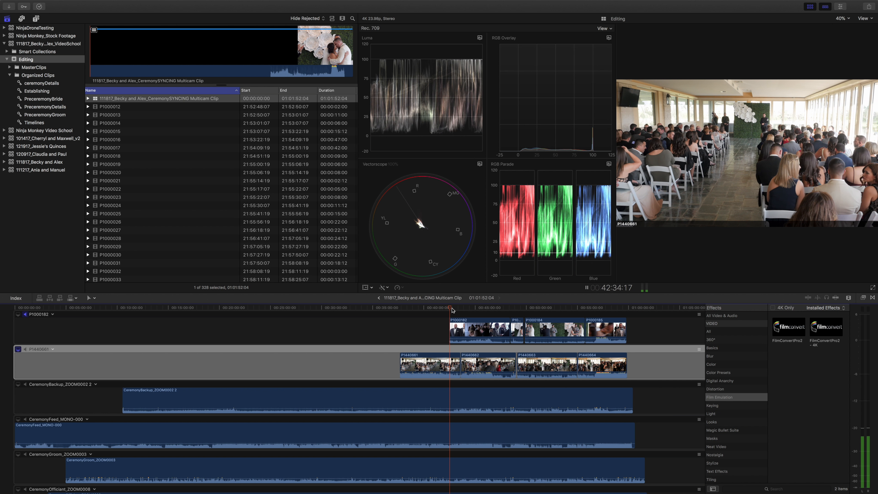
pyautogui.press('space')
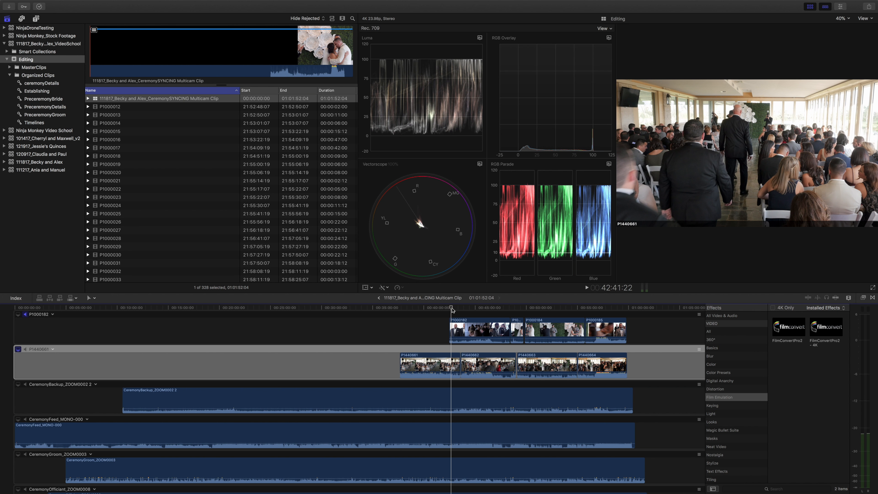
pyautogui.press('space')
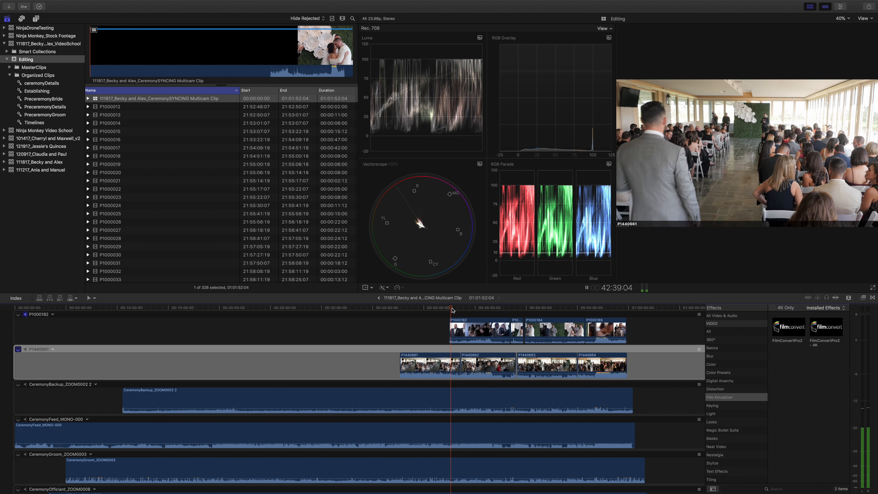
pyautogui.press('space')
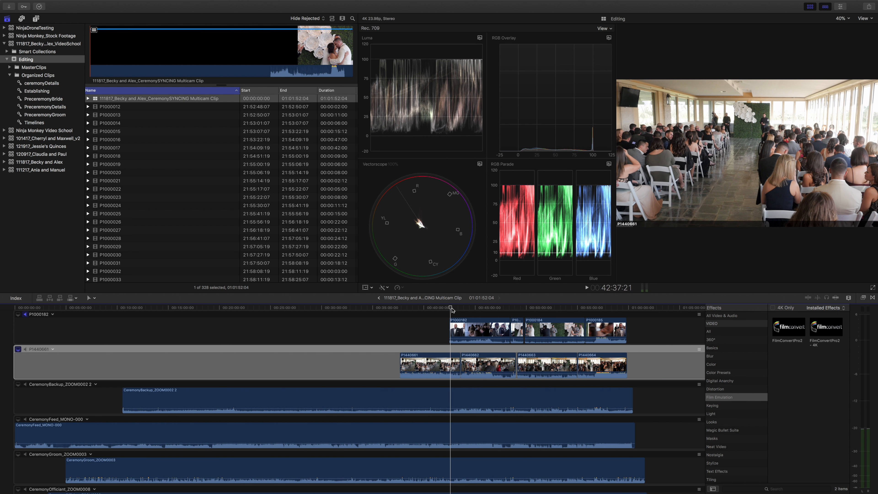
# Trim the start of the P1000182 clip to the playhead at 42:37:21.
pyautogui.press('super+=')
pyautogui.press('super+=')
pyautogui.press('super+-')
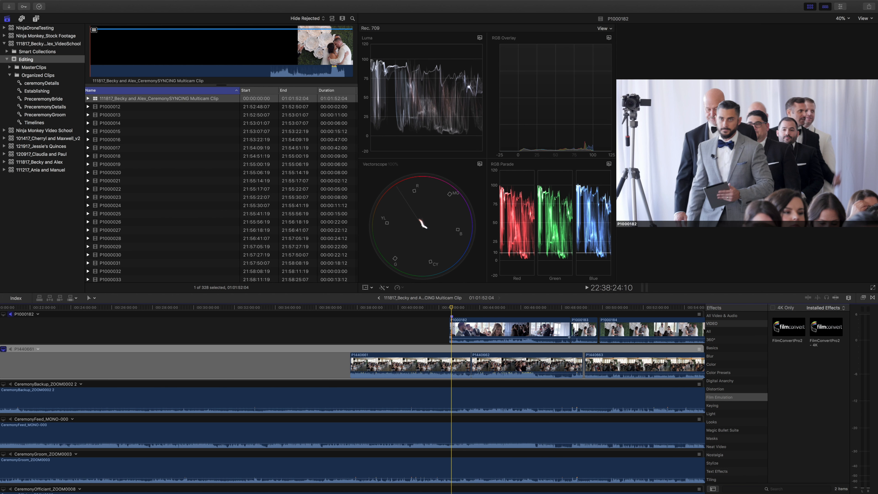
pyautogui.press('super+=')
pyautogui.press('super+=')
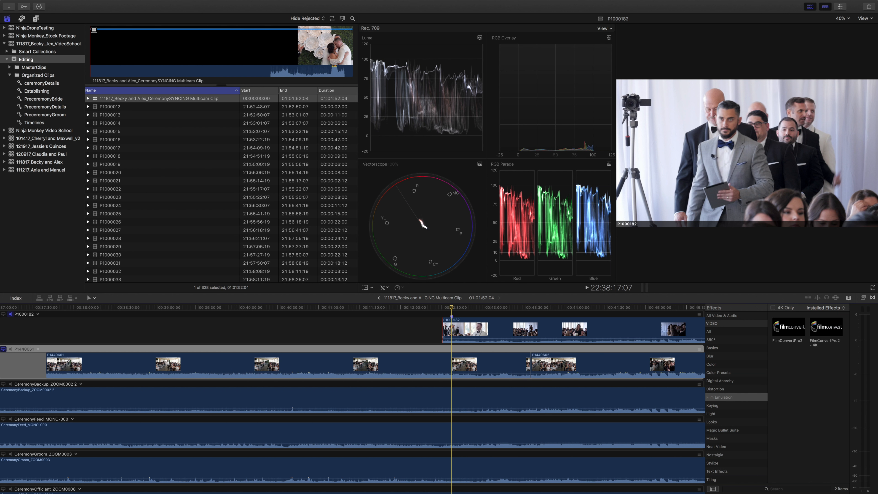
pyautogui.moveTo(454, 326); pyautogui.dragTo(453, 328)
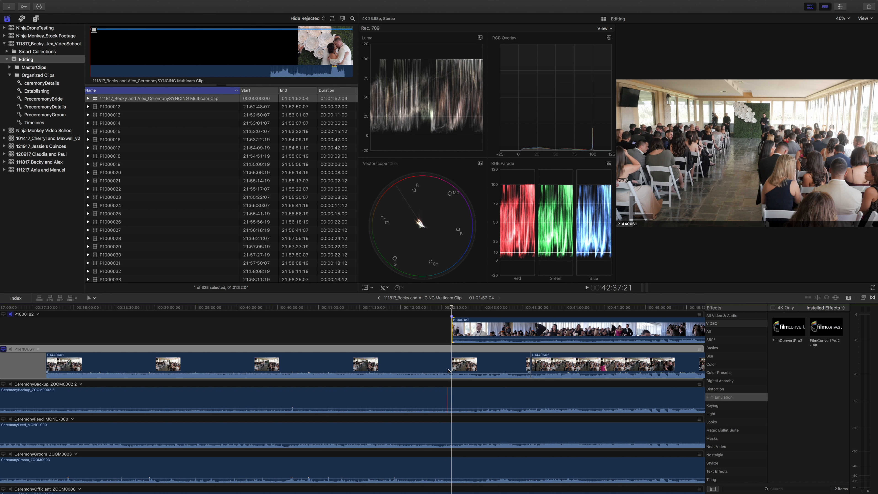
# Trim the start of the P1440661 clip to the playhead at 42:37:21, aligning it with the start of P1000182.
pyautogui.click(452, 366)
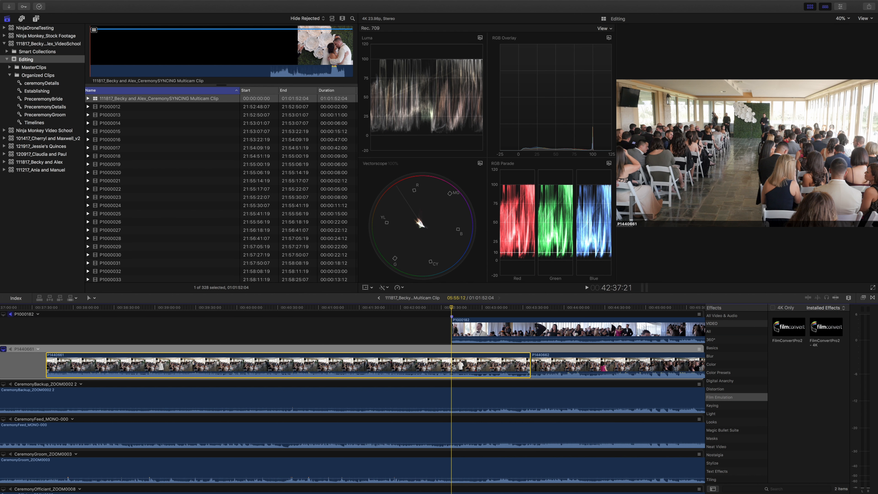
pyautogui.press('Home')
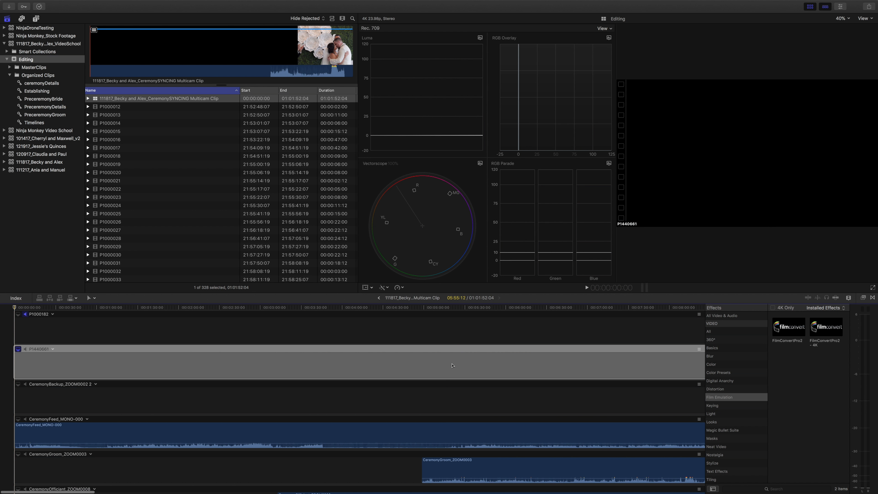
pyautogui.hscroll(20, 452, 365)
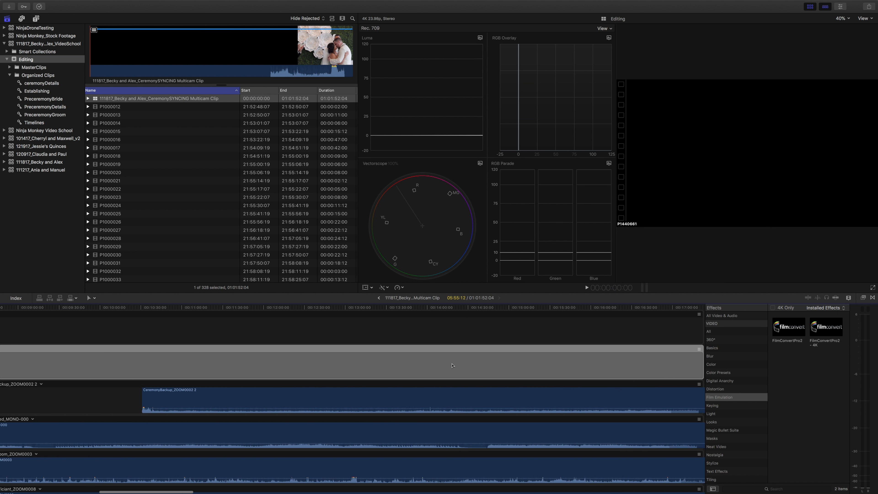
pyautogui.hscroll(3, 452, 366)
pyautogui.hscroll(-3, 452, 366)
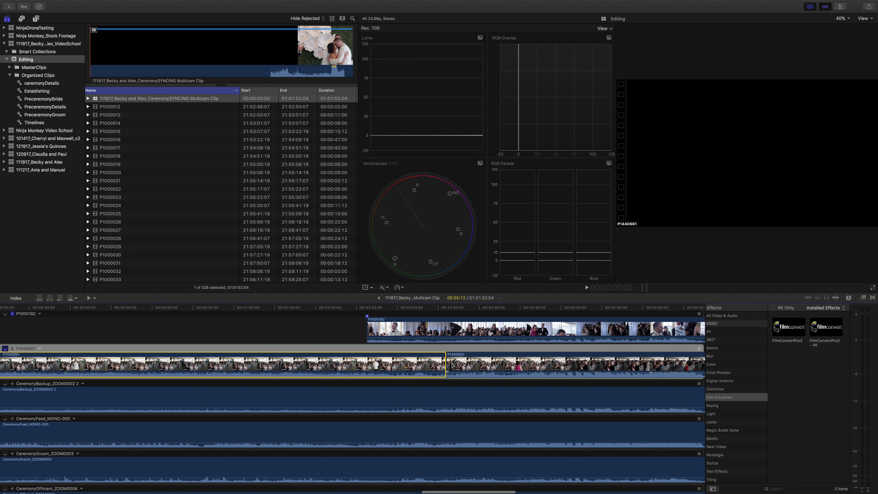
pyautogui.hotkey('ctrl', "'")
pyautogui.click(368, 362)
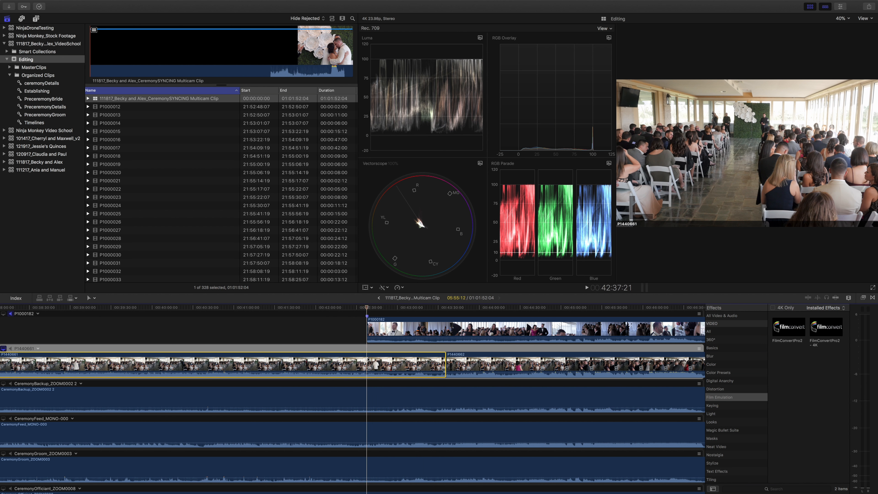
pyautogui.hscroll(-5, 368, 360)
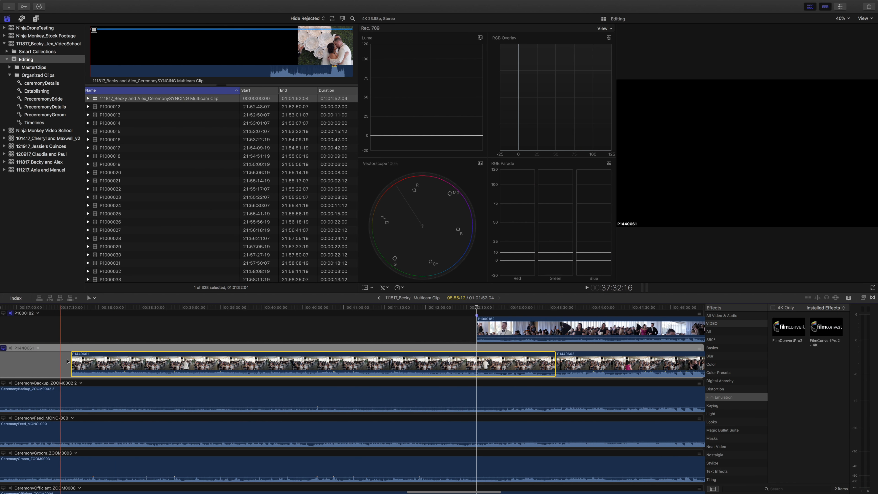
pyautogui.click(74, 360)
pyautogui.moveTo(73, 360); pyautogui.dragTo(476, 358)
pyautogui.press('super+7')
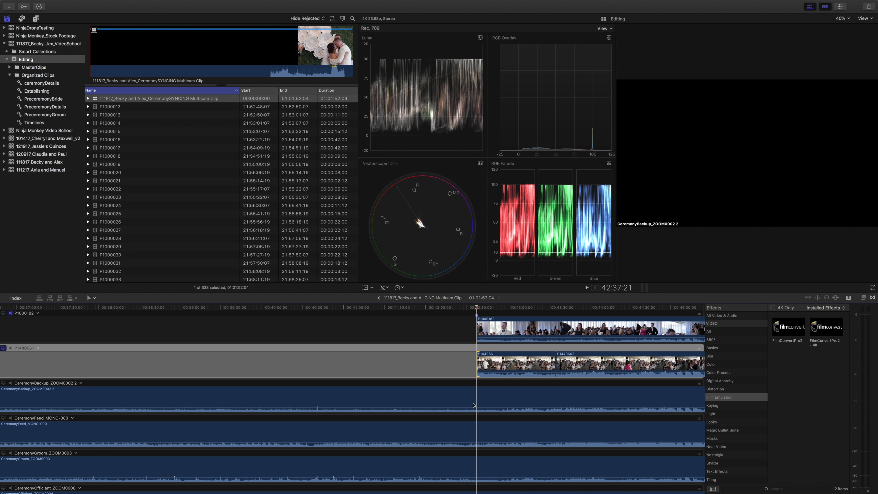
# Split the CeremonyBackup_ZOOM0002 2, CeremonyFeed_MONO-000 and CeremonyGroom_ZOOM0003 audio clips at the playhead at 42:37:21.
pyautogui.click(476, 395)
pyautogui.keyDown('super'); pyautogui.click(480, 434); pyautogui.keyUp('super')
pyautogui.keyDown('super'); pyautogui.click(482, 467); pyautogui.keyUp('super')
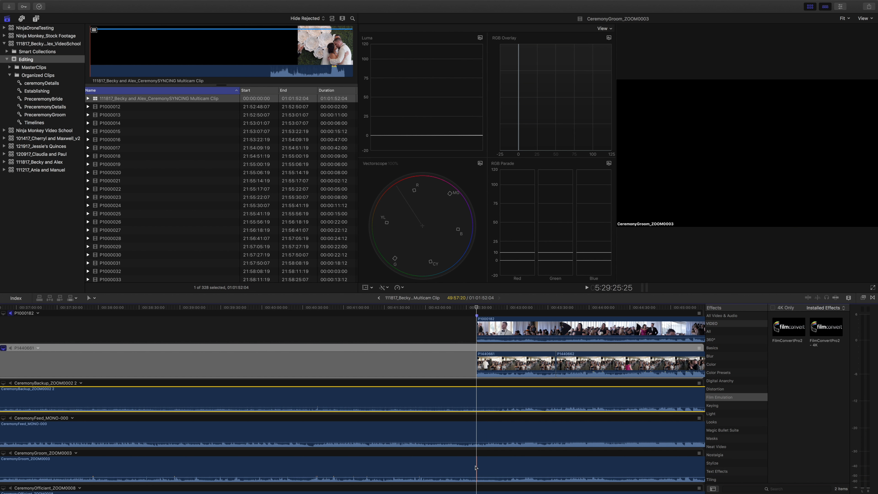
pyautogui.click(476, 402)
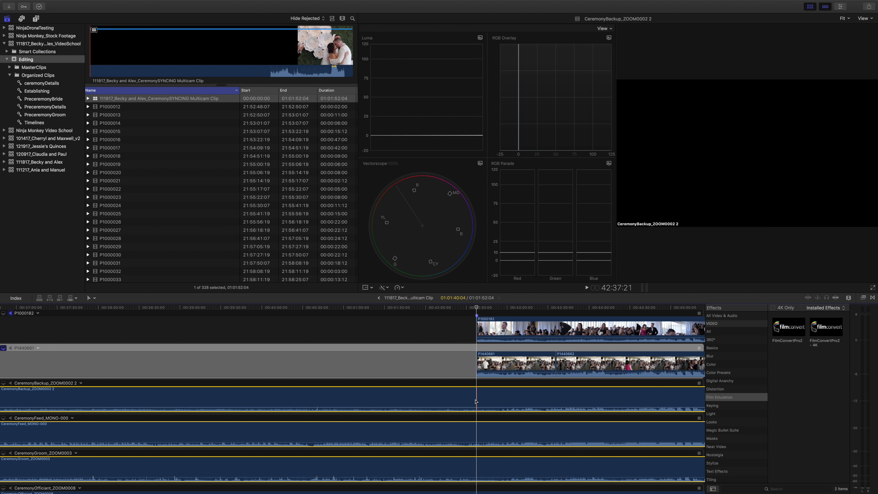
pyautogui.press('super+b')
pyautogui.click(477, 435)
pyautogui.press('super+b')
pyautogui.click(478, 466)
pyautogui.press('super+b')
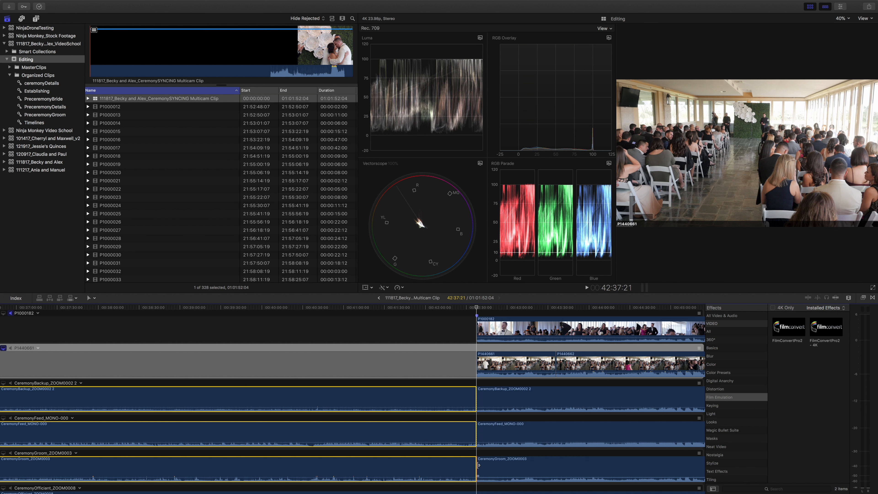
# Delete the portions of the backup, feed and groom audio clips that lie before the cut.
pyautogui.click(460, 396)
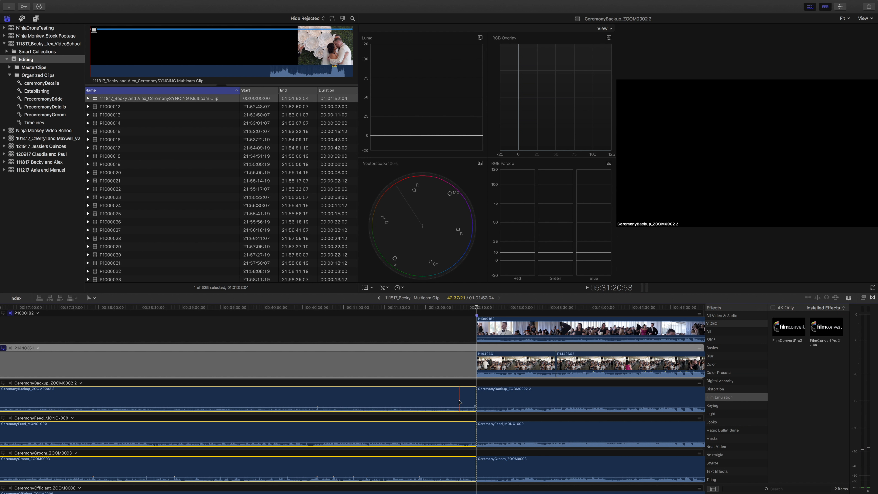
pyautogui.press('Delete')
pyautogui.click(460, 402)
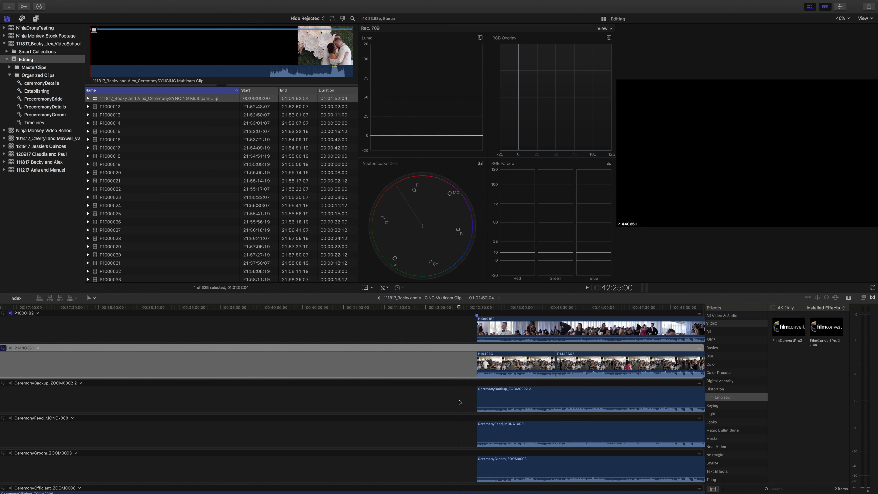
# Make P1000182 the monitoring angle and place the playhead at 51:12:07 in the middle of the ceremony.
pyautogui.press('super+minus')
pyautogui.press('super+minus')
pyautogui.hscroll(4, 460, 402)
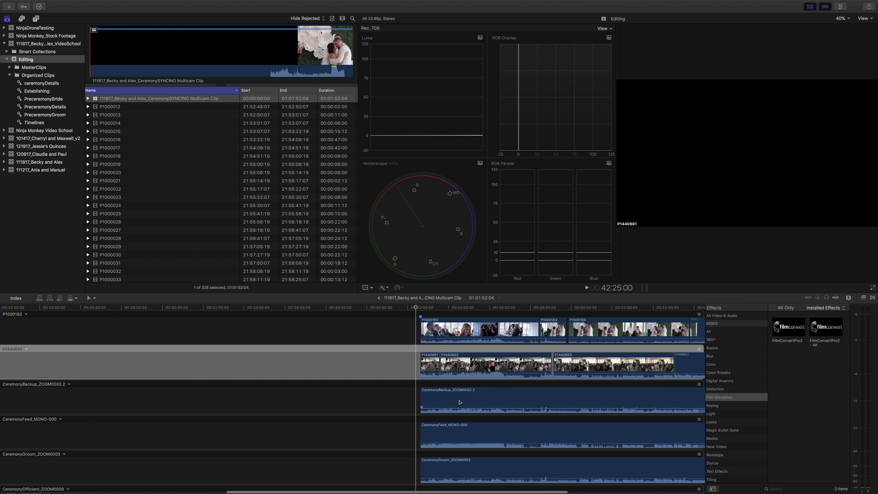
pyautogui.hscroll(1, 460, 402)
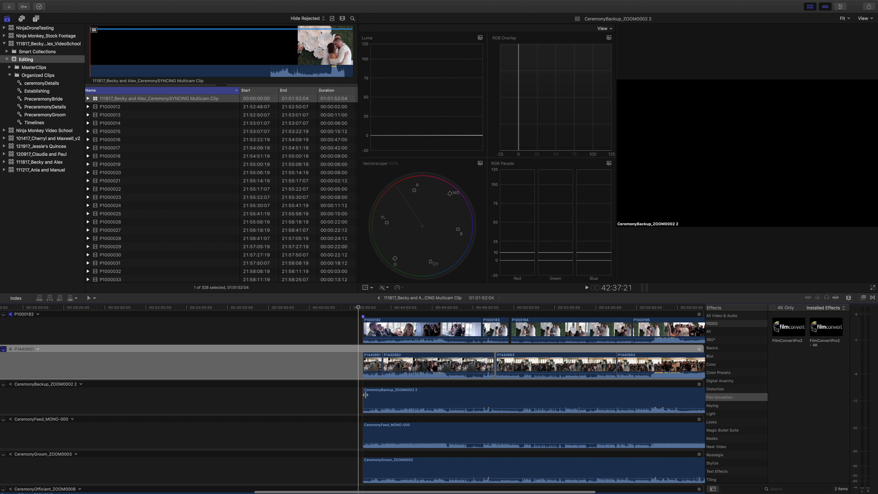
pyautogui.hscroll(7, 370, 434)
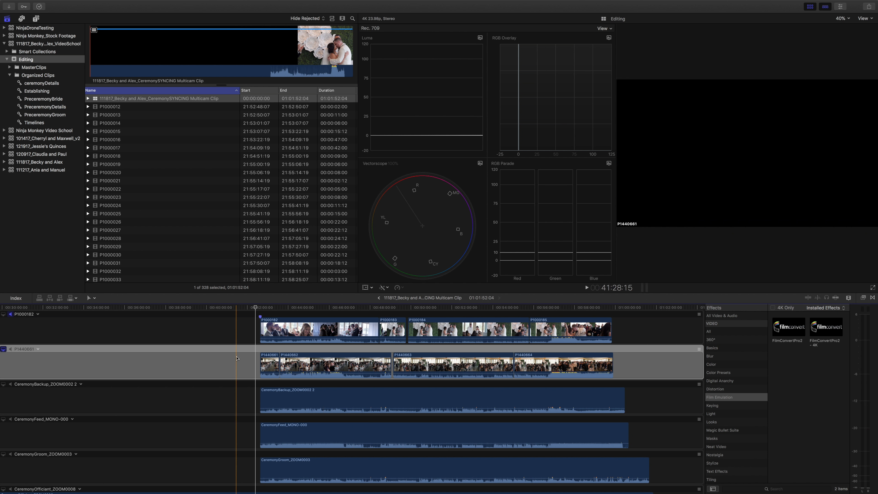
pyautogui.click(260, 308)
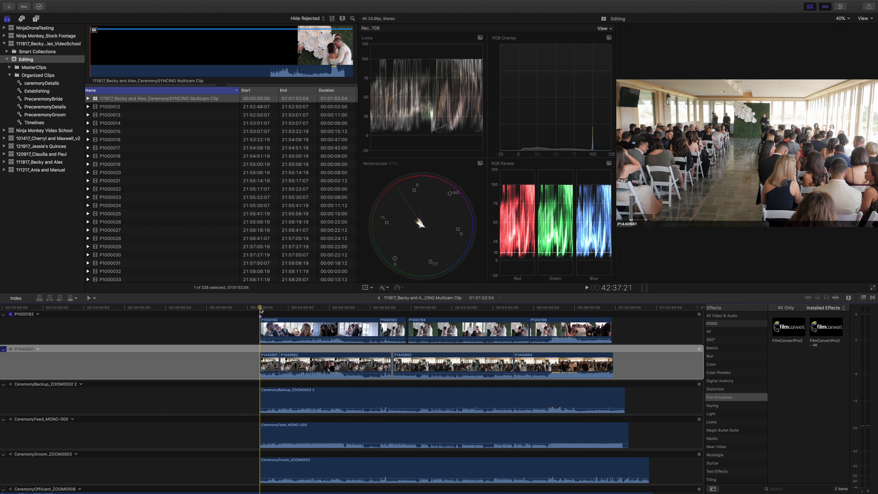
pyautogui.moveTo(261, 309); pyautogui.dragTo(294, 310)
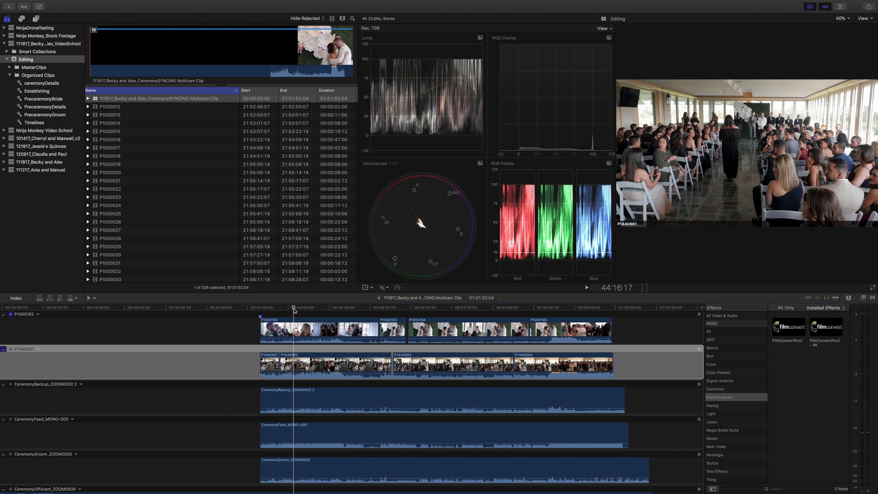
pyautogui.click(4, 314)
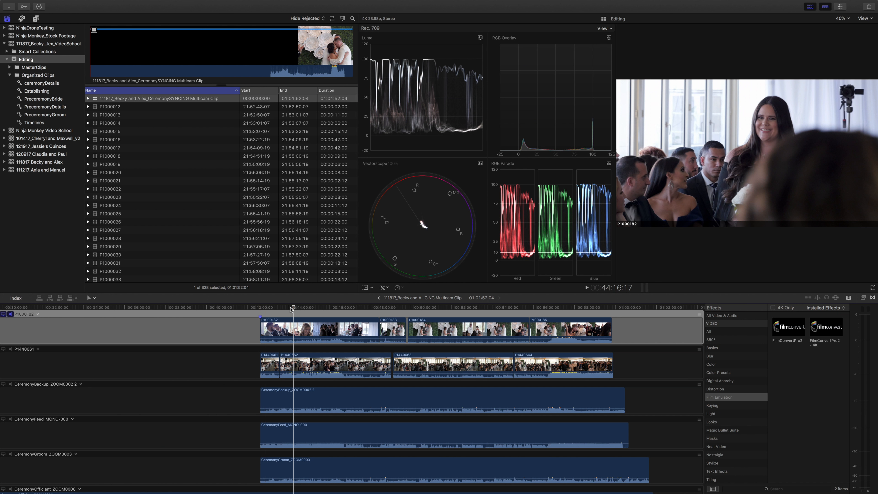
pyautogui.click(435, 307)
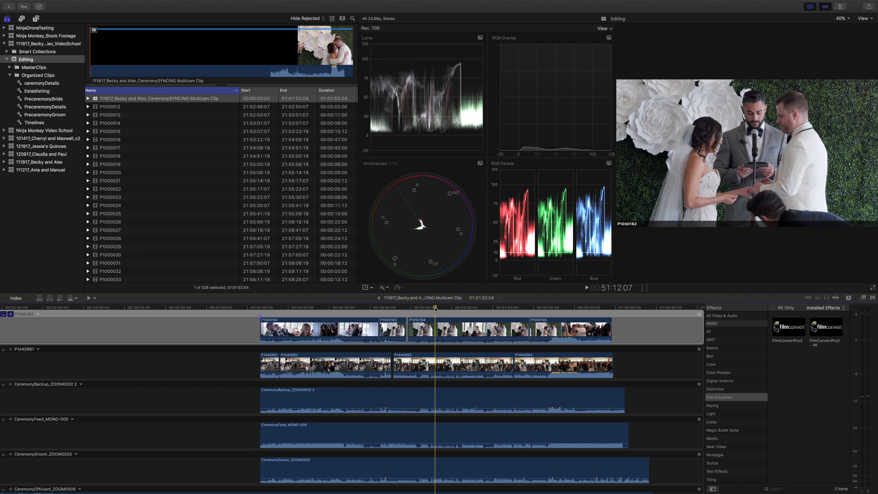
# Select all eight video clips on the P1000182 and P1440661 angles and show their shared audio settings for inspection.
pyautogui.click(343, 331)
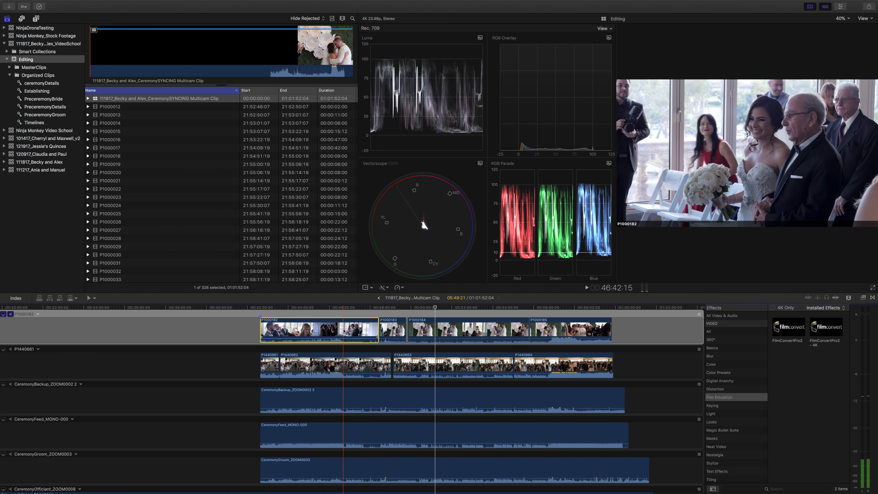
pyautogui.keyDown('shift'); pyautogui.click(535, 357); pyautogui.keyUp('shift')
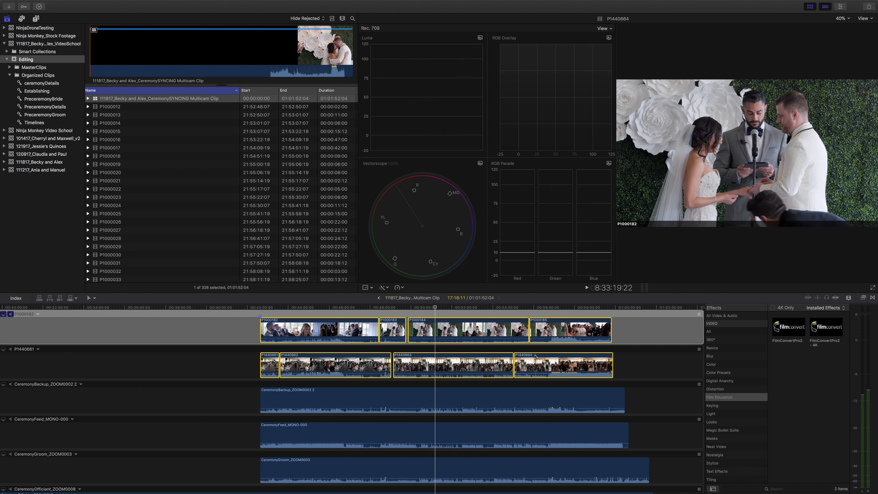
pyautogui.click(841, 7)
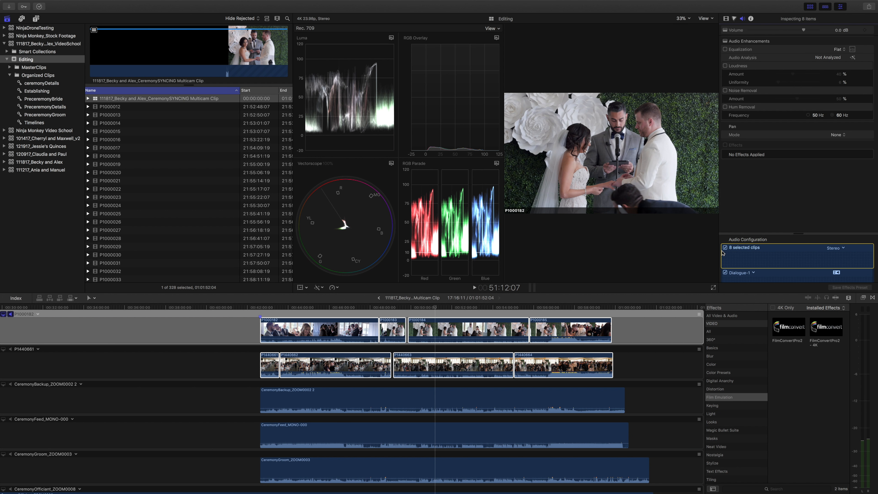
pyautogui.click(726, 19)
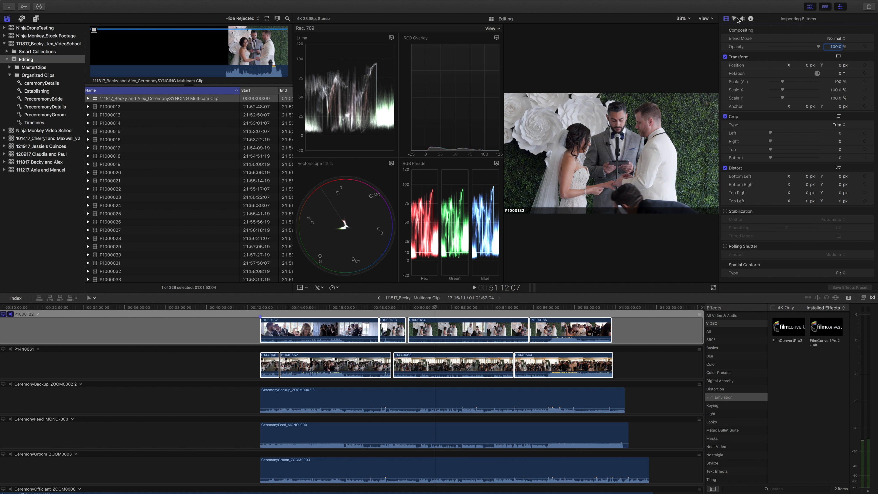
pyautogui.click(734, 19)
pyautogui.click(743, 19)
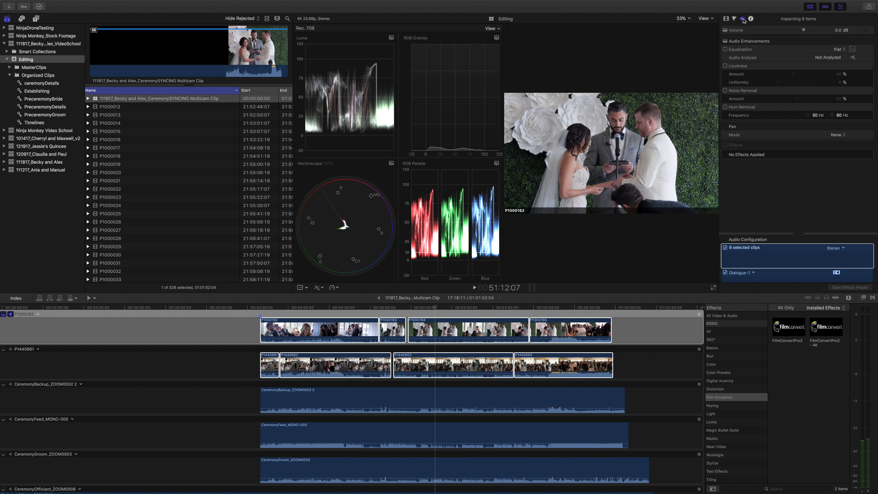
# Disable the audio of the eight selected camera clips and pull the CeremonyBackup_ZOOM0002 2 clip's volume all the way down.
pyautogui.click(725, 250)
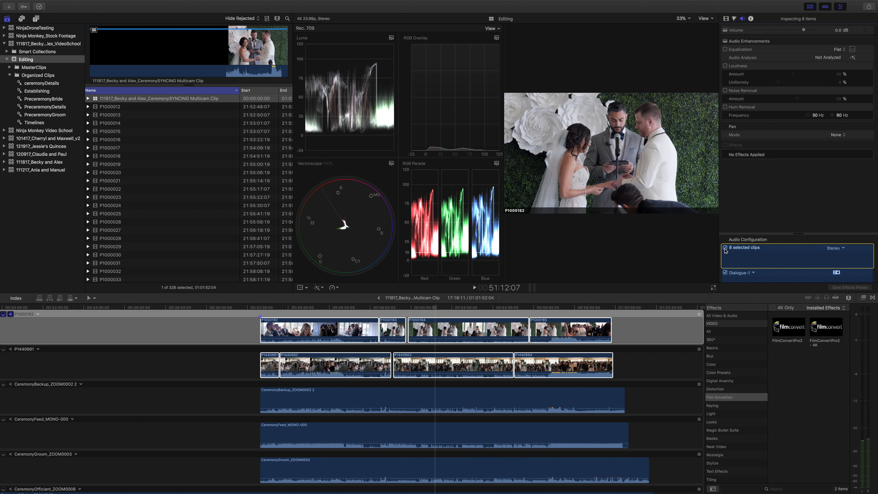
pyautogui.click(725, 248)
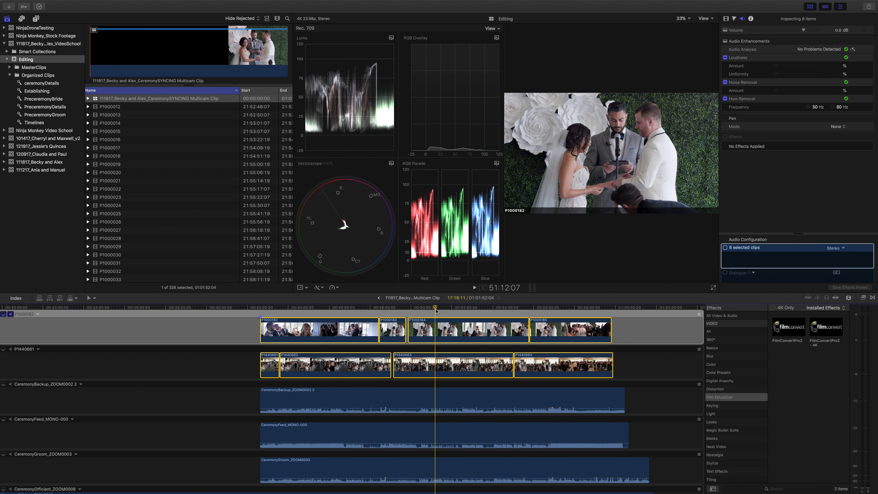
pyautogui.moveTo(429, 409)
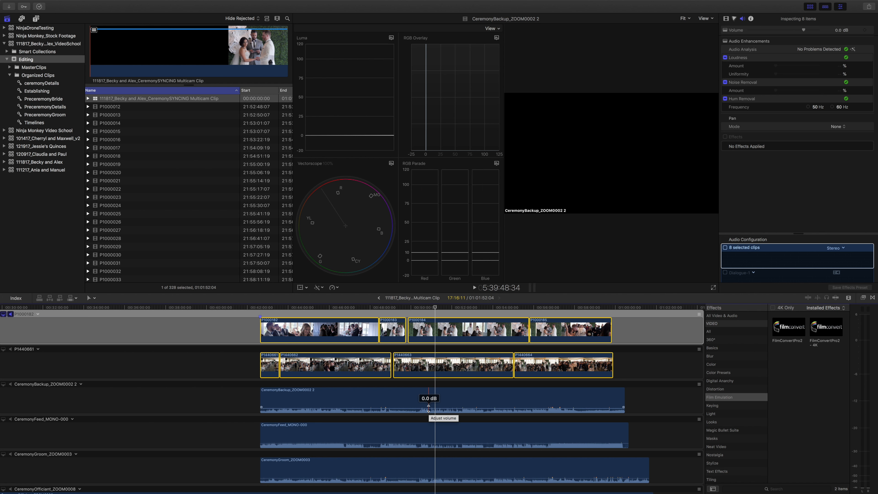
pyautogui.scroll(-2, 429, 427)
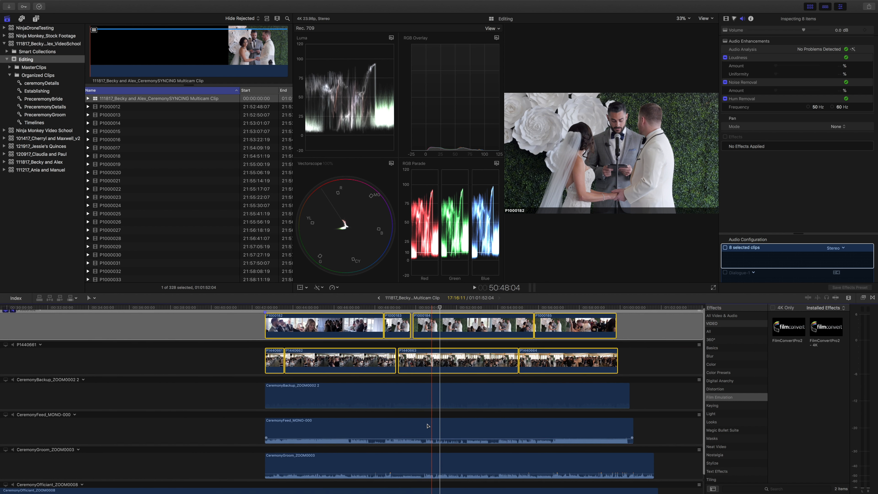
# Split the CeremonyOfficiant_ZOOM0008 clip at the other angles' common start and delete the portion before the cut.
pyautogui.scroll(-3, 432, 433)
pyautogui.click(297, 476)
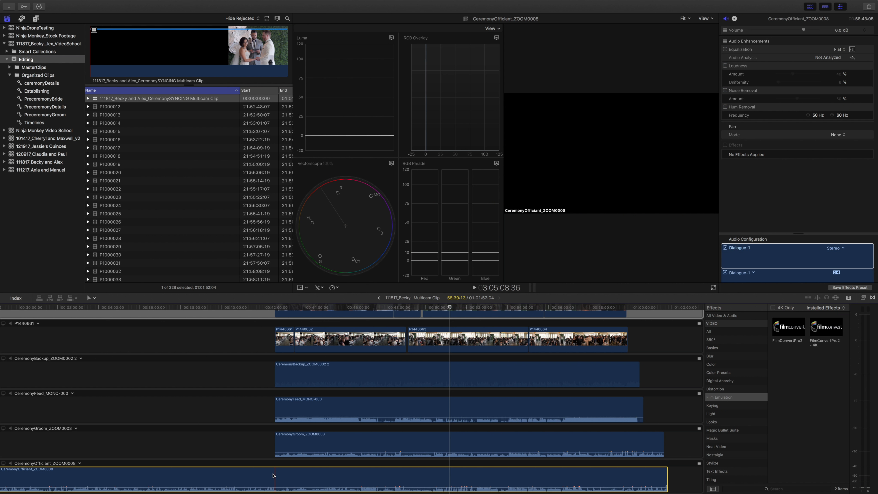
pyautogui.press('super+b')
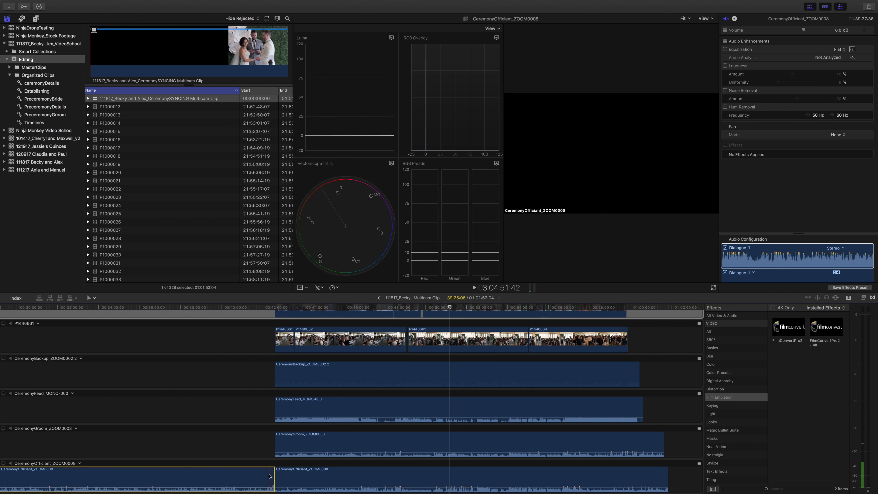
pyautogui.press('Delete')
# Play the ceremony from 51:12:07 with the system volume raised to check which audio is heard.
pyautogui.hscroll(5, 270, 476)
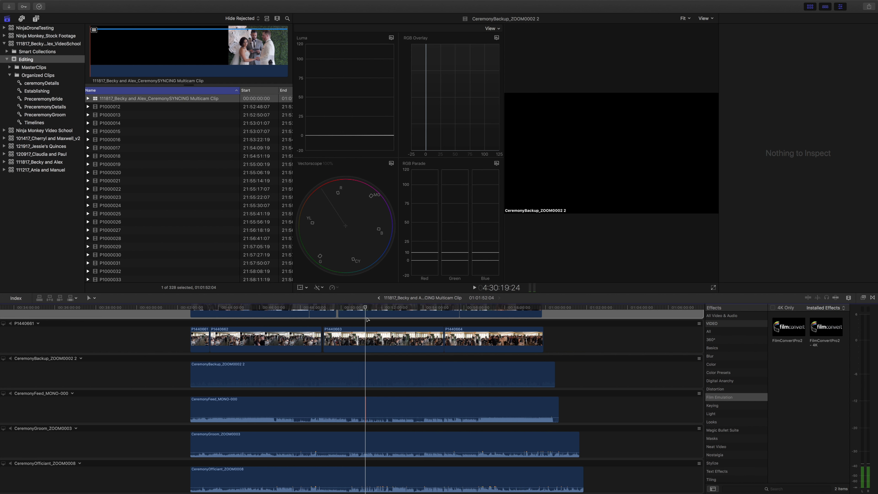
pyautogui.press('space')
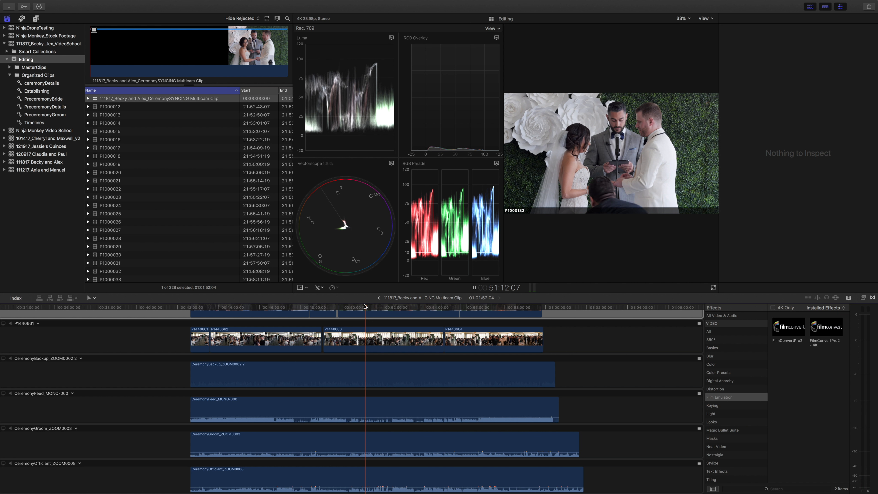
pyautogui.press('XF86AudioRaiseVolume')
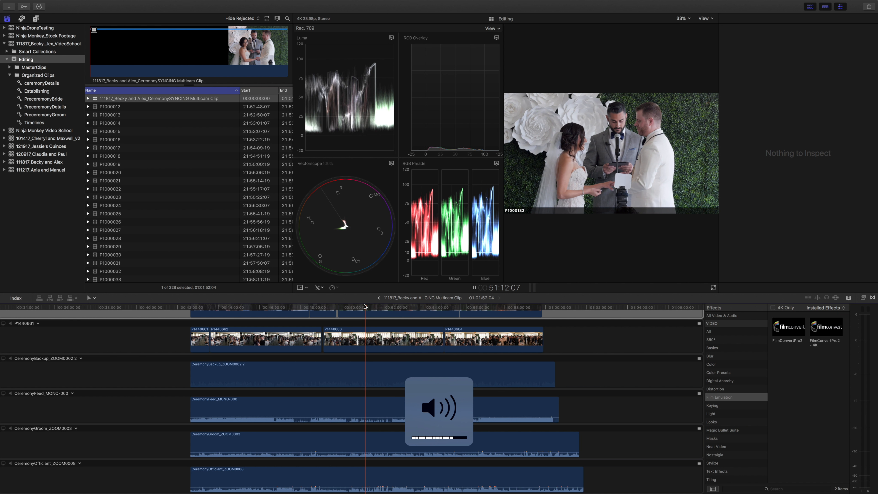
pyautogui.press('space')
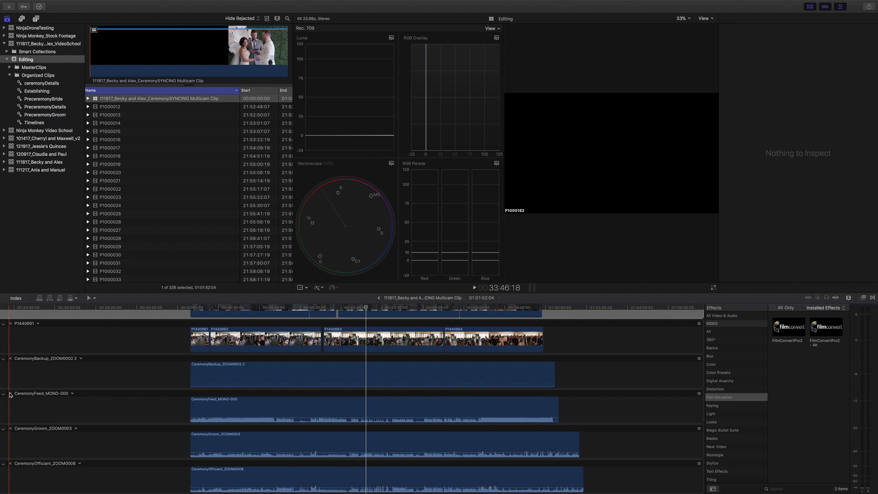
# Turn on audio monitoring for the CeremonyFeed, CeremonyGroom, CeremonyOfficiant and CeremonyBackup angles.
pyautogui.click(10, 394)
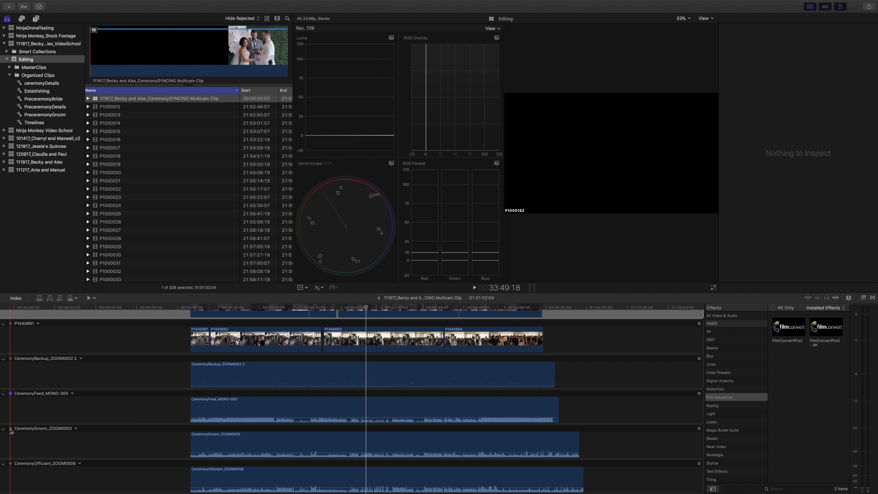
pyautogui.click(10, 464)
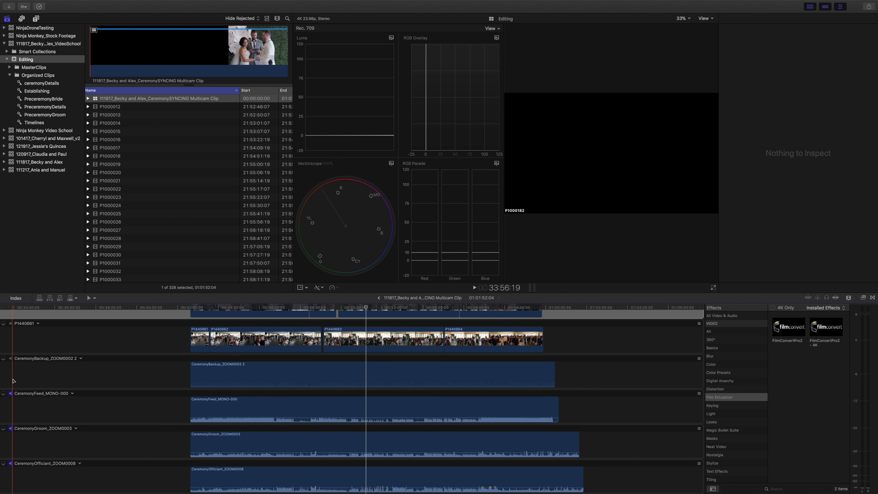
pyautogui.click(11, 358)
pyautogui.scroll(3, 56, 360)
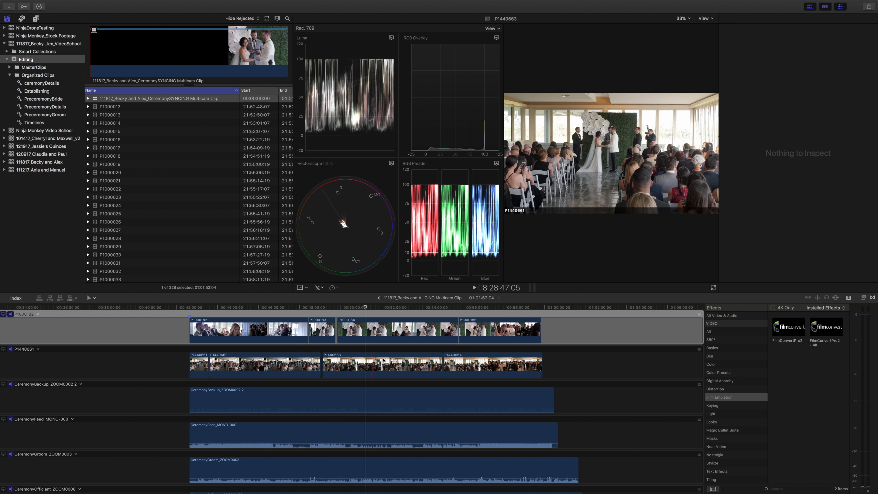
pyautogui.scroll(-1, 420, 367)
pyautogui.scroll(-3, 419, 367)
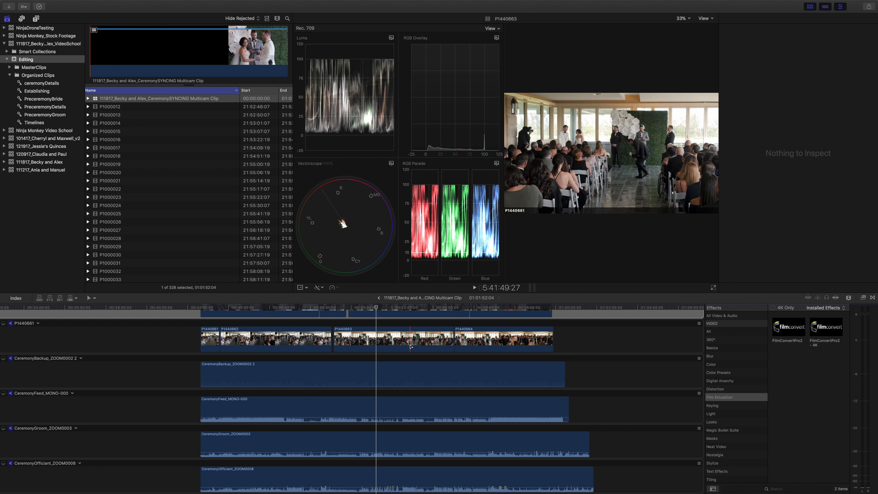
# Audition the combined audio near 51:02, and pull the volume of the CeremonyGroom_ZOOM0003 and CeremonyFeed_MONO-000 clips all the way down.
pyautogui.press('space')
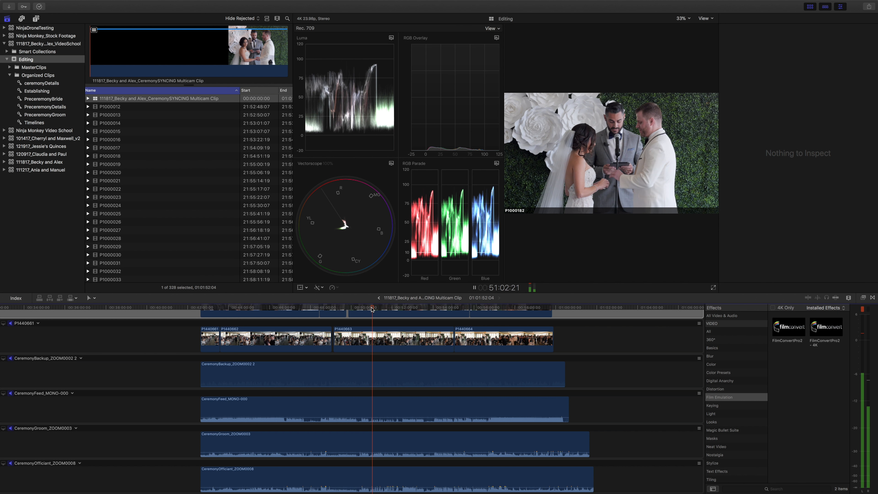
pyautogui.press('space')
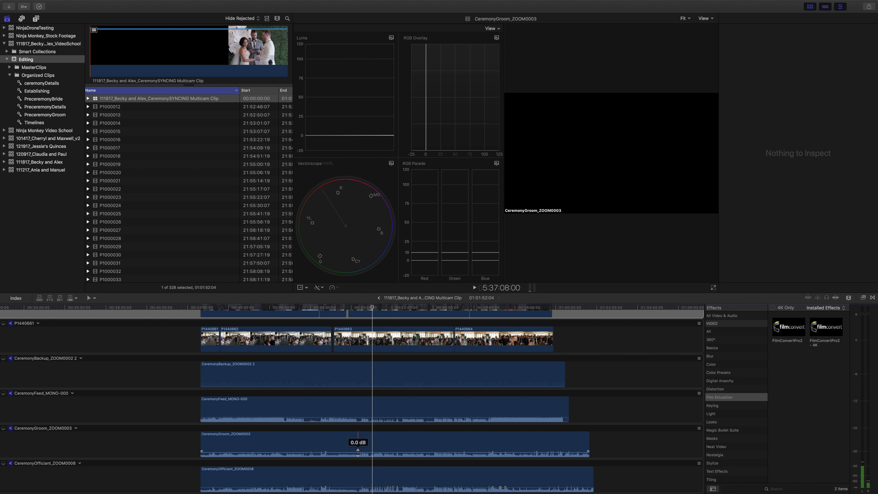
pyautogui.click(358, 456)
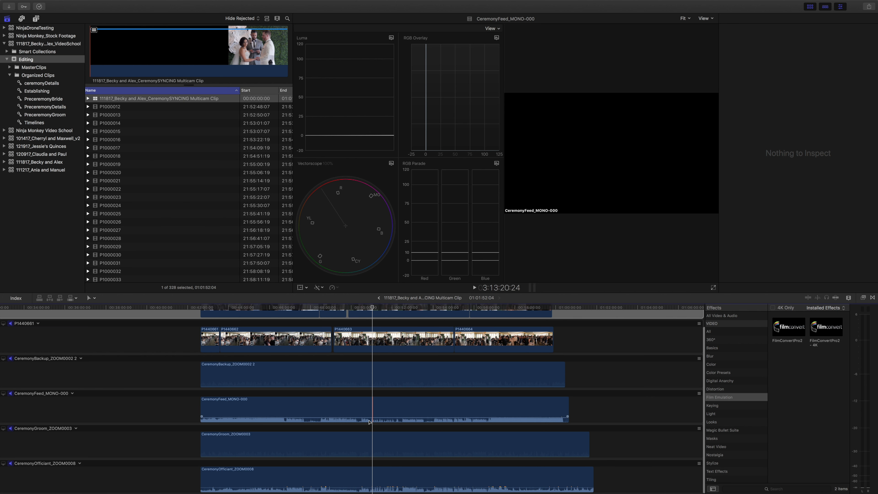
pyautogui.moveTo(370, 420); pyautogui.dragTo(364, 429)
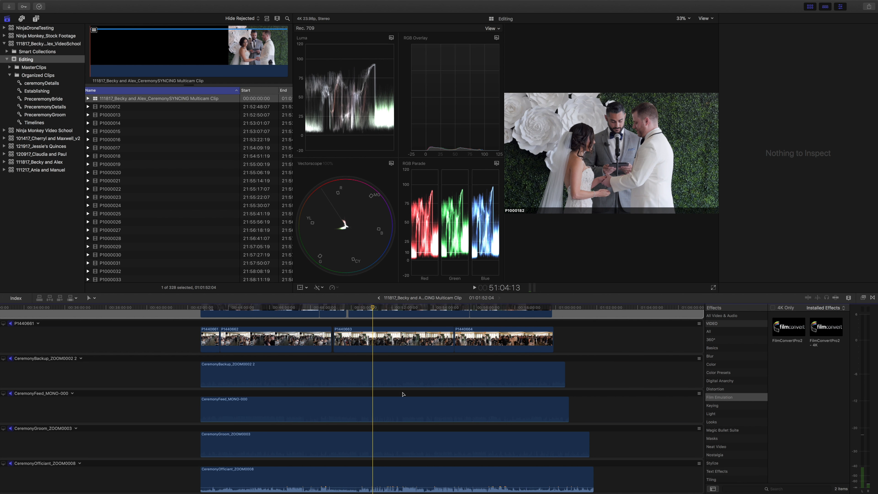
# Change the audio configuration of the CeremonyOfficiant_ZOOM0008 clip from Stereo to Dual Mono after checking its channel levels in playback.
pyautogui.click(372, 475)
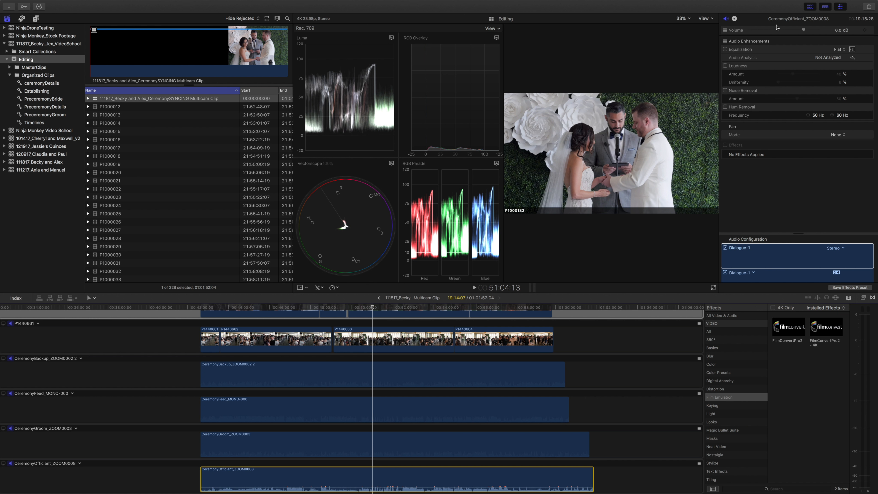
pyautogui.click(838, 248)
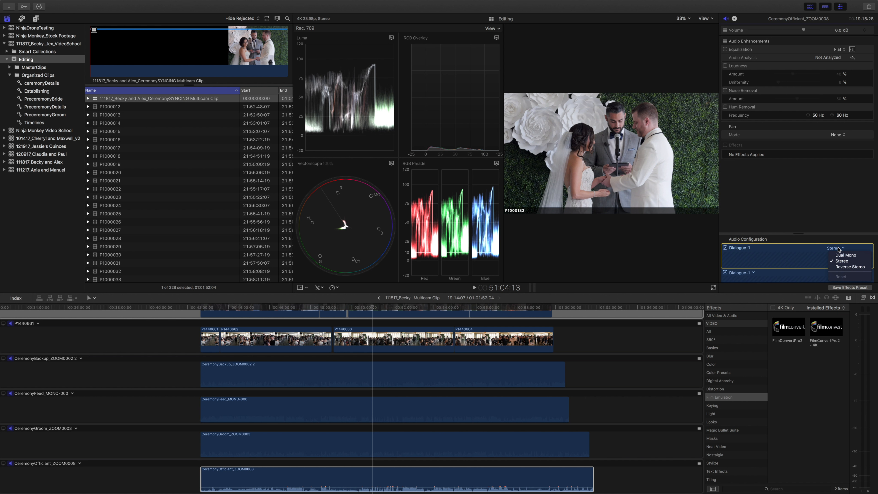
pyautogui.press('Escape')
pyautogui.press('space')
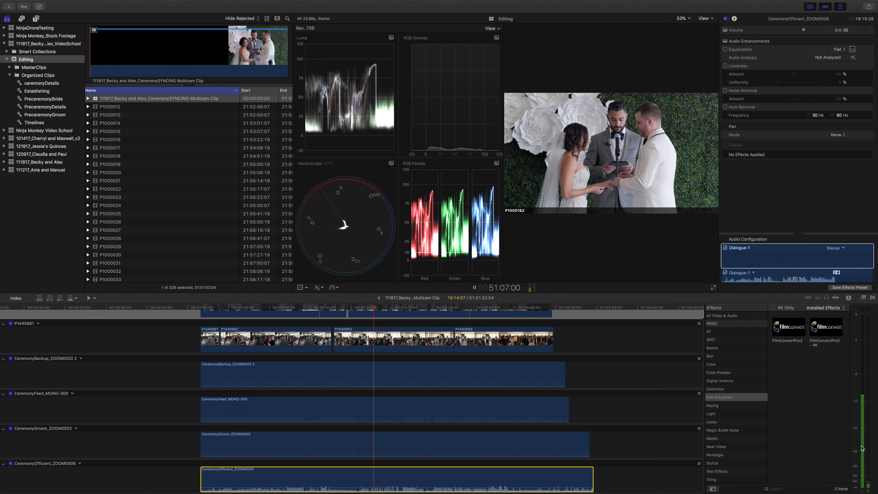
pyautogui.click(836, 249)
pyautogui.click(836, 249)
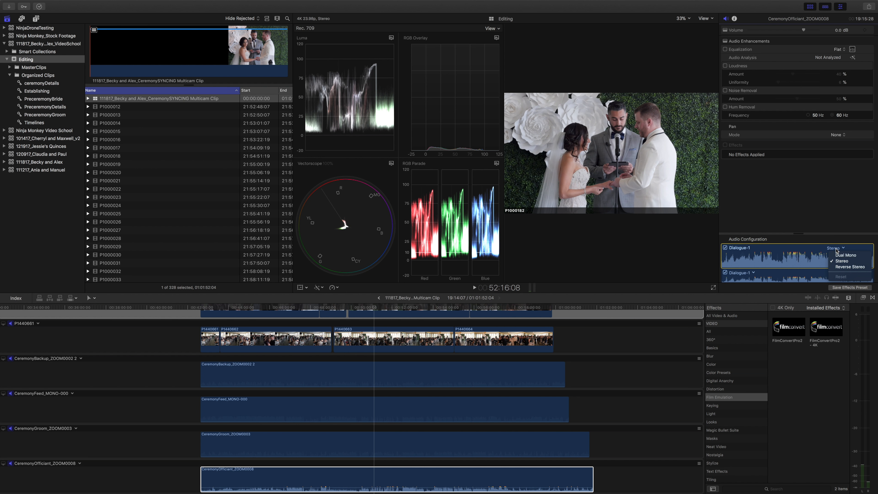
pyautogui.click(845, 254)
# Play the officiant audio around 51:00 and 52:44 to check its levels on the audio meters.
pyautogui.click(373, 308)
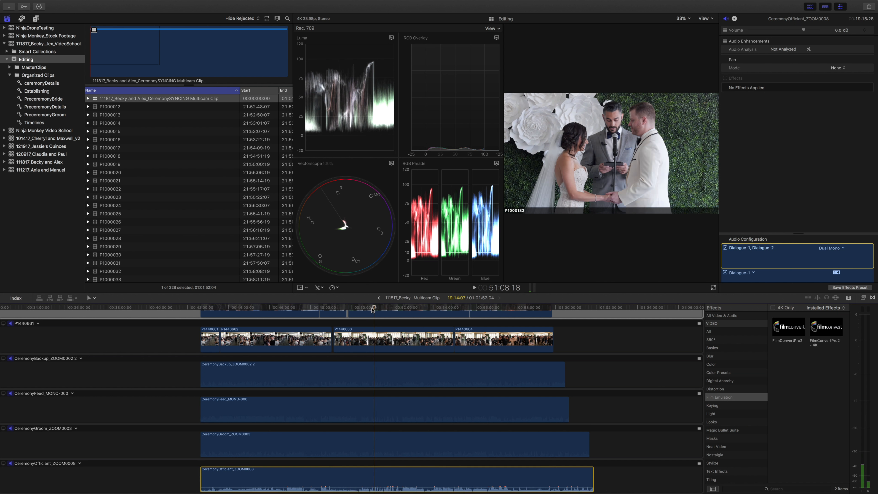
pyautogui.press('space')
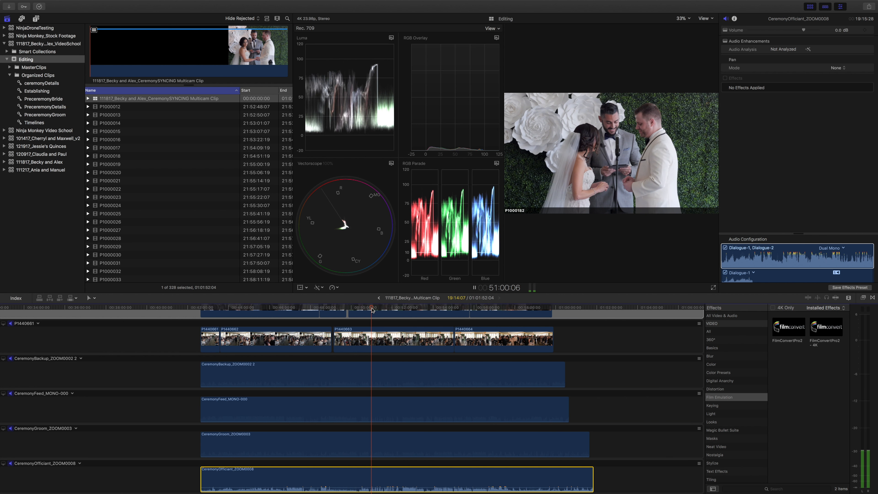
pyautogui.press('space')
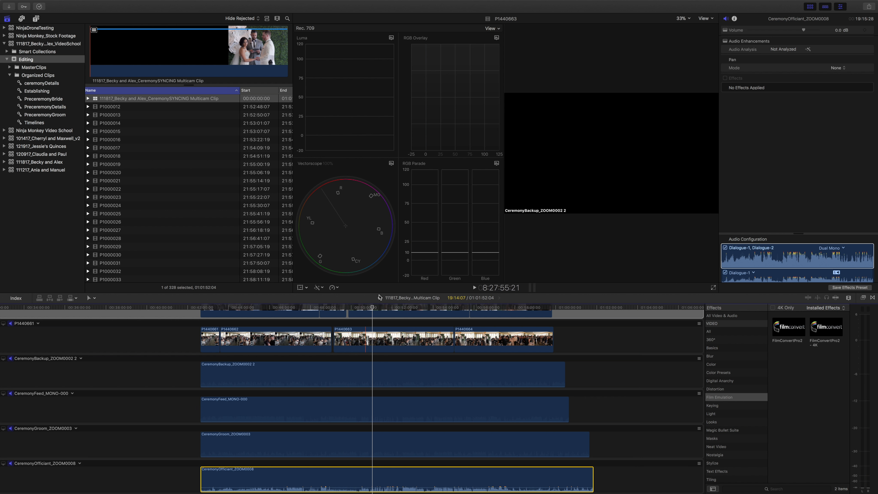
pyautogui.press('space')
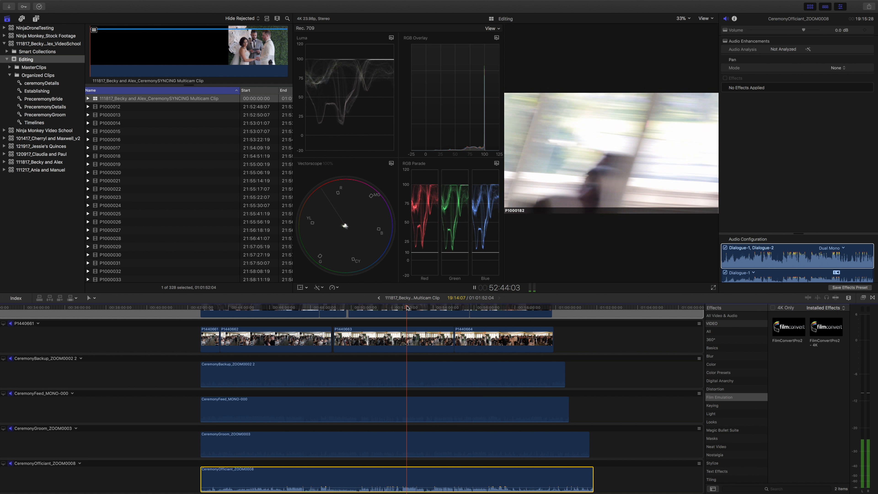
pyautogui.press('space')
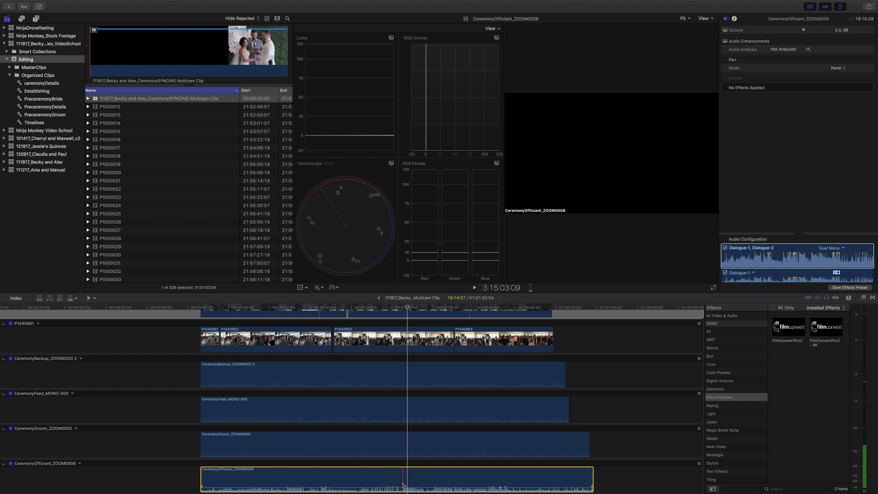
# Set the CeremonyOfficiant_ZOOM0008 clip's volume to -3 dB.
pyautogui.click(836, 31)
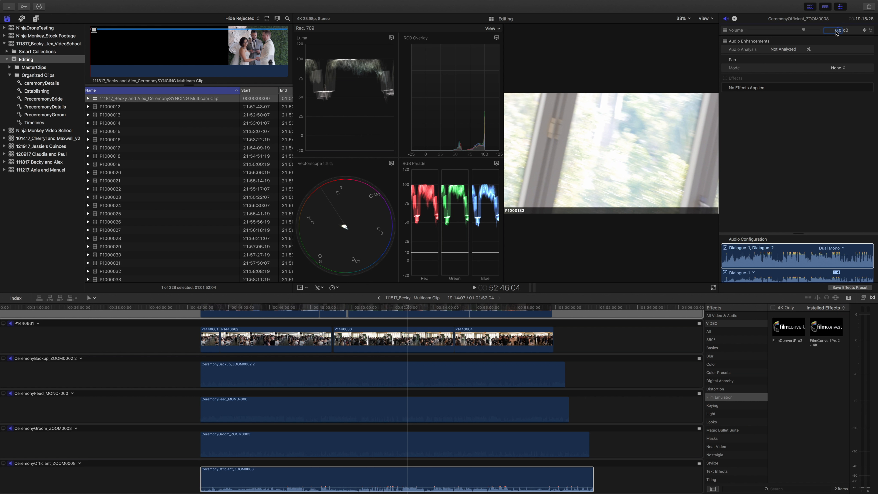
pyautogui.write('-3')
pyautogui.press('Return')
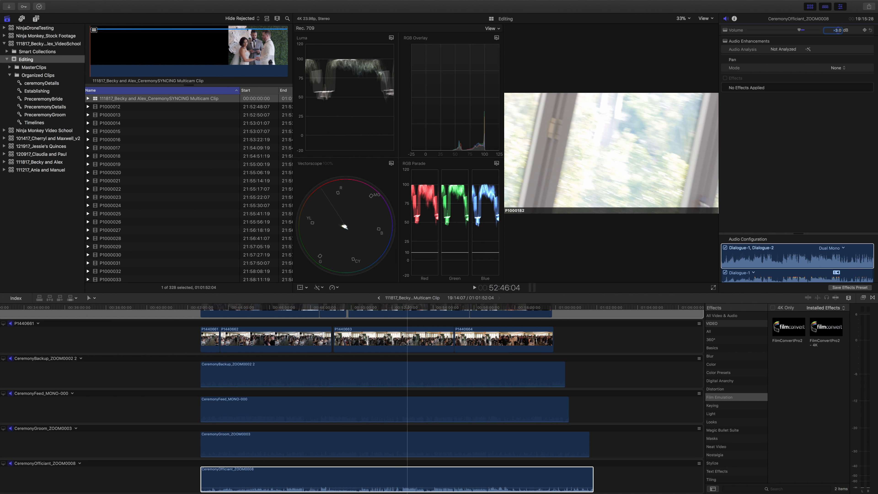
# Replay the officiant audio around 51:01, 52:43 and 49:03 to check its levels at different points of the ceremony.
pyautogui.press('space')
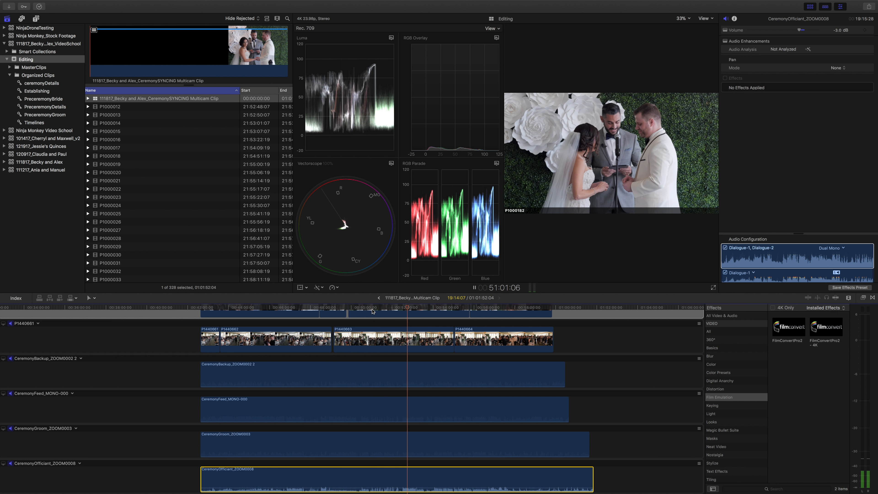
pyautogui.click(373, 310)
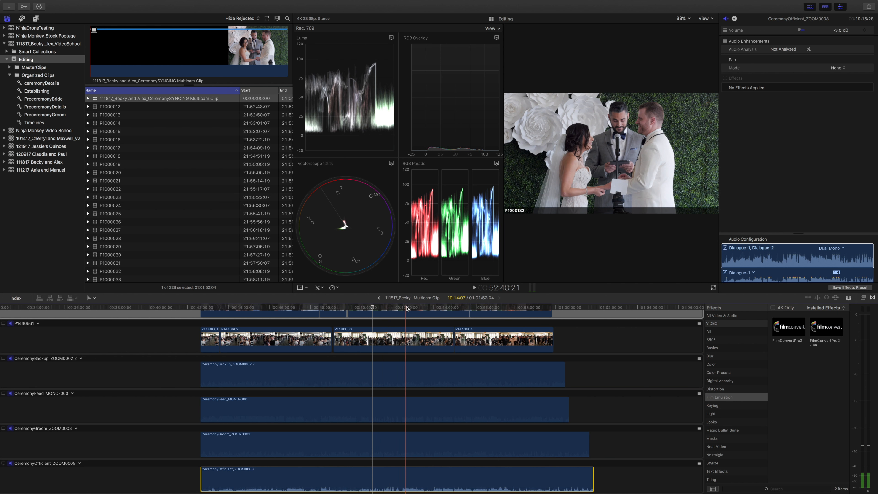
pyautogui.press('space')
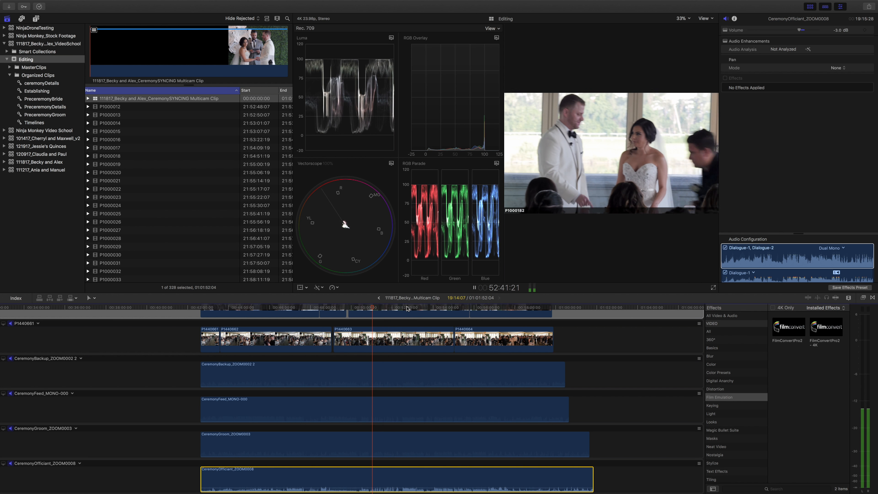
pyautogui.press('space')
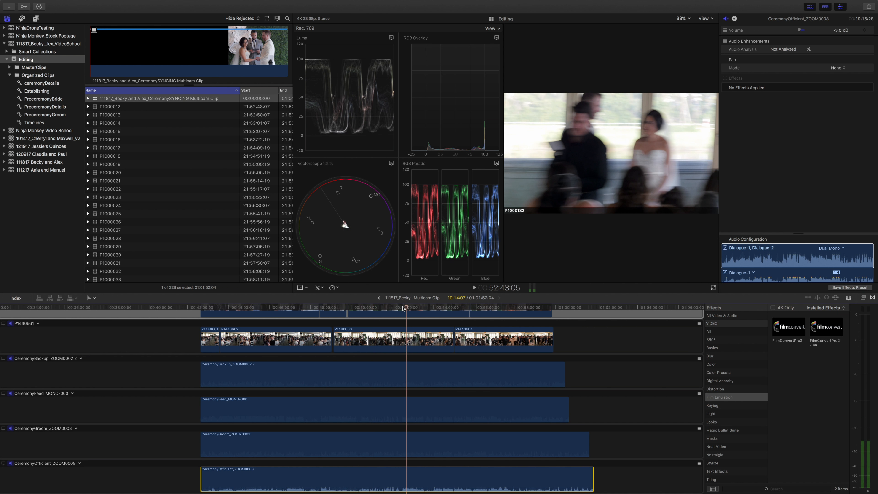
pyautogui.press('space')
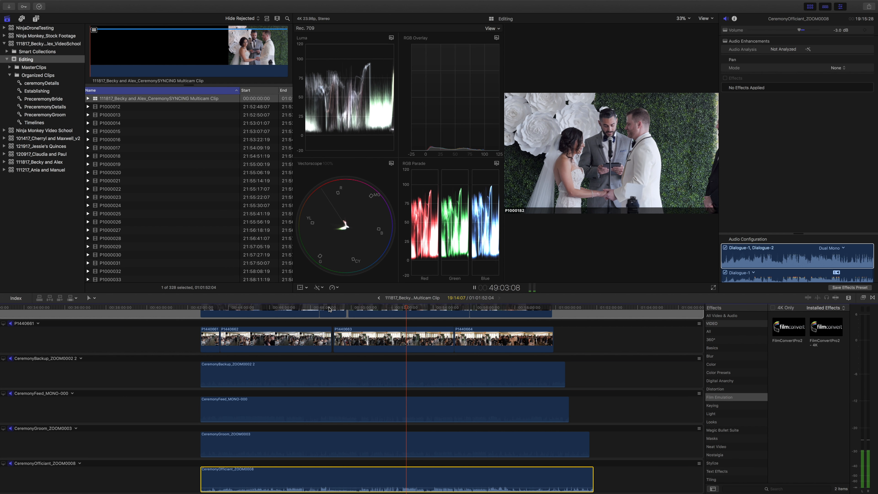
pyautogui.press('space')
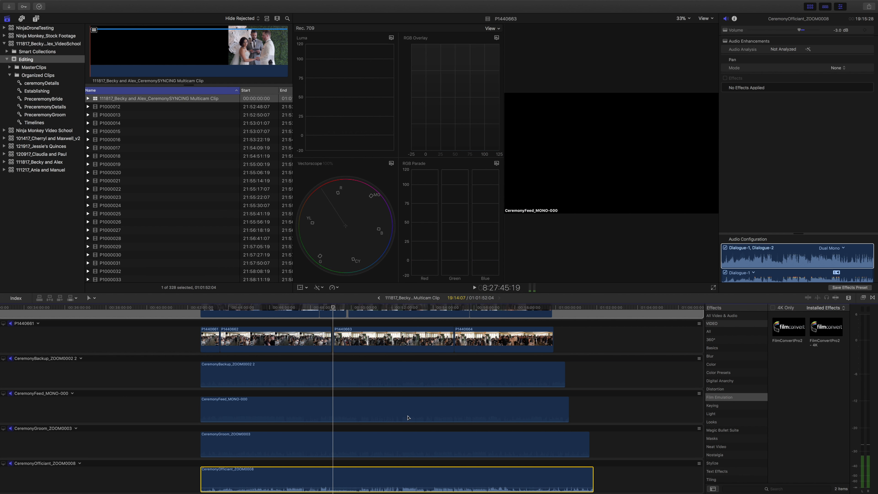
pyautogui.scroll(-2, 410, 416)
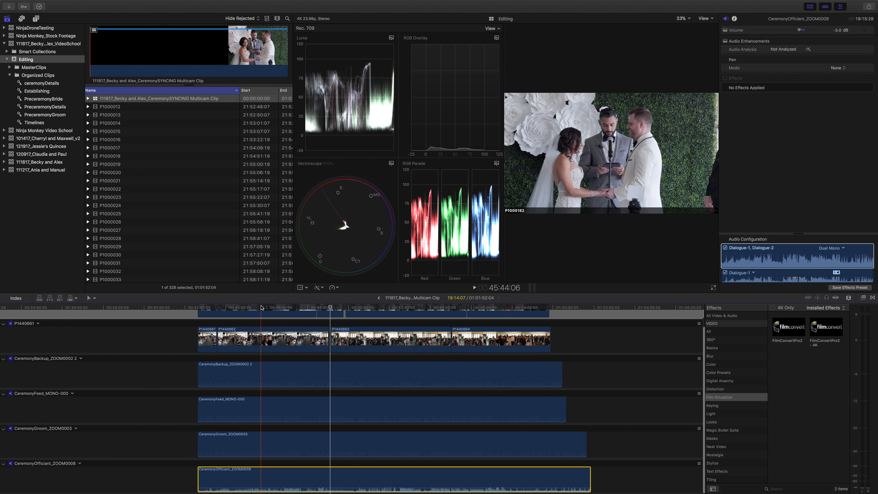
# Play the officiant audio around 45:44, 56:34 and 46:20 to compare levels between the bride's entrance and the vows.
pyautogui.click(260, 308)
pyautogui.press('space')
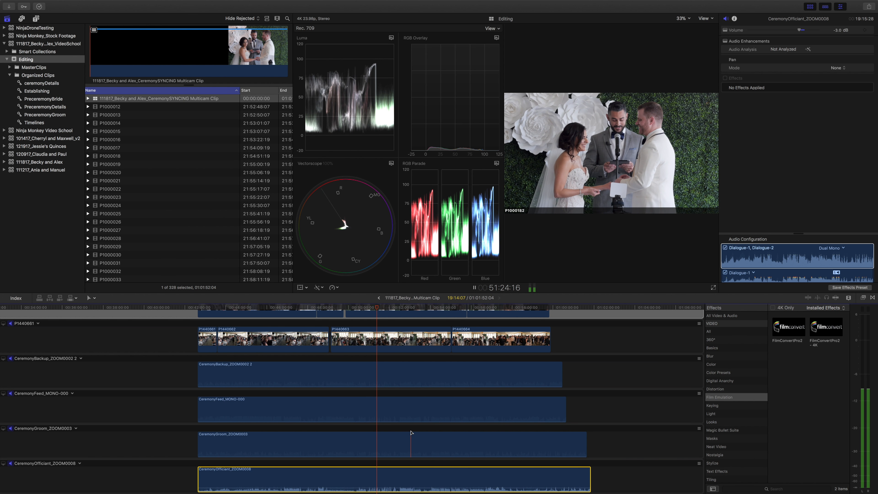
pyautogui.click(483, 308)
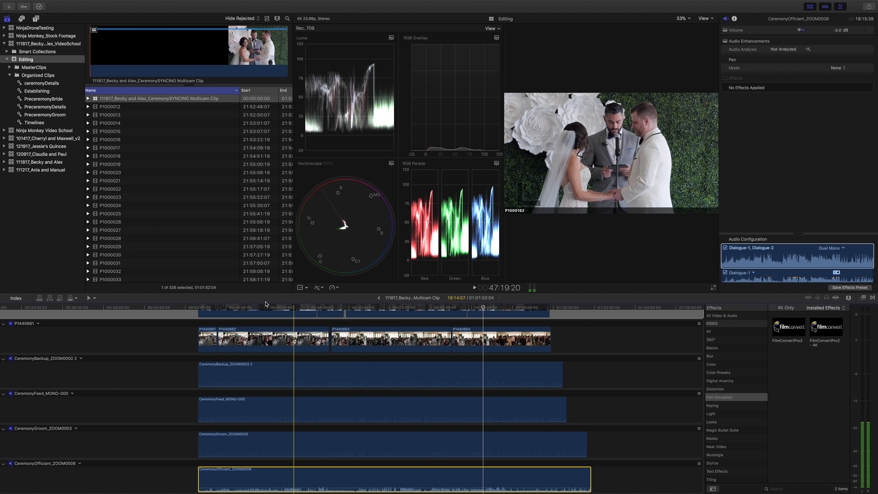
pyautogui.click(259, 307)
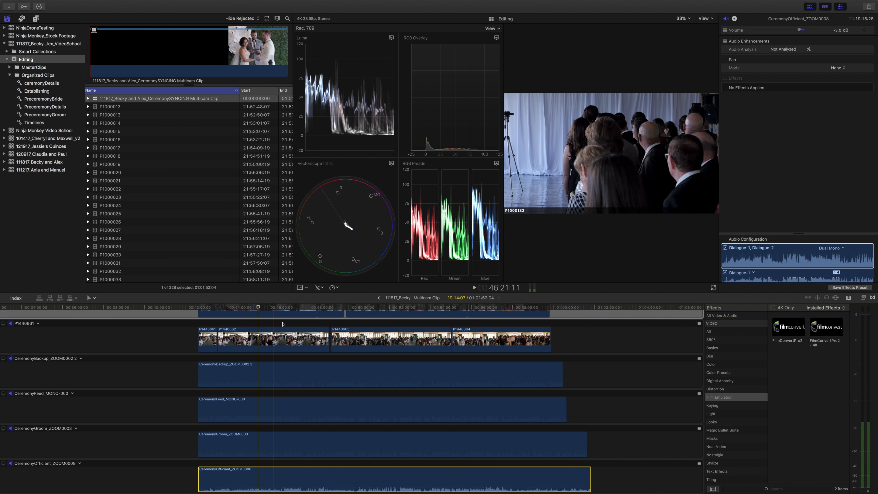
pyautogui.scroll(3, 16, 332)
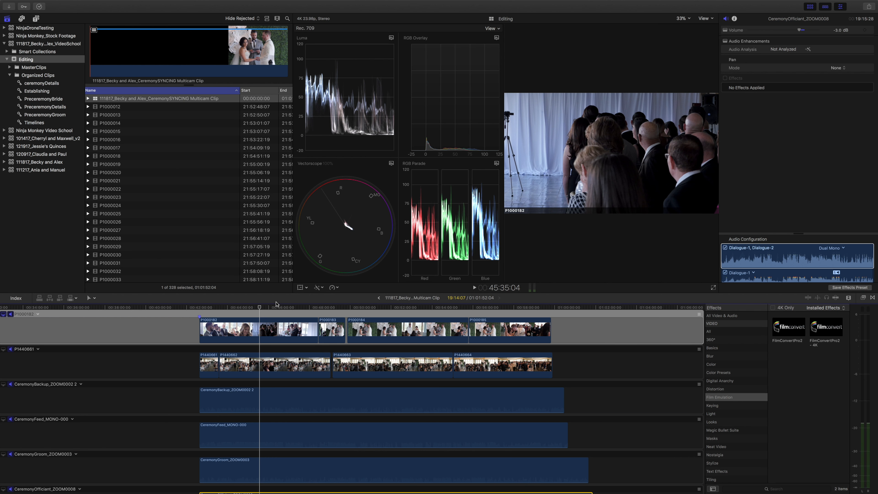
pyautogui.press('space')
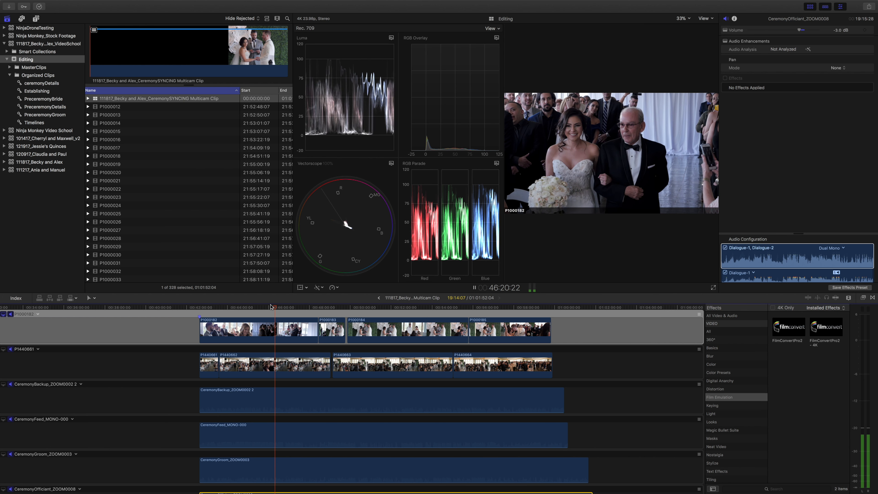
pyautogui.press('space')
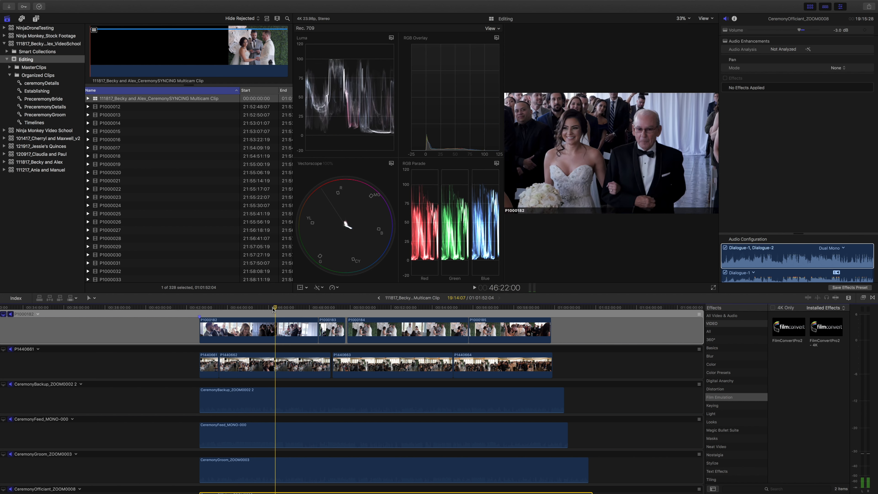
# Try bringing in the CeremonyFeed_MONO-000 audio at -12 dB around 45:40 to 45:54 during playback, and silence the clip again.
pyautogui.click(261, 309)
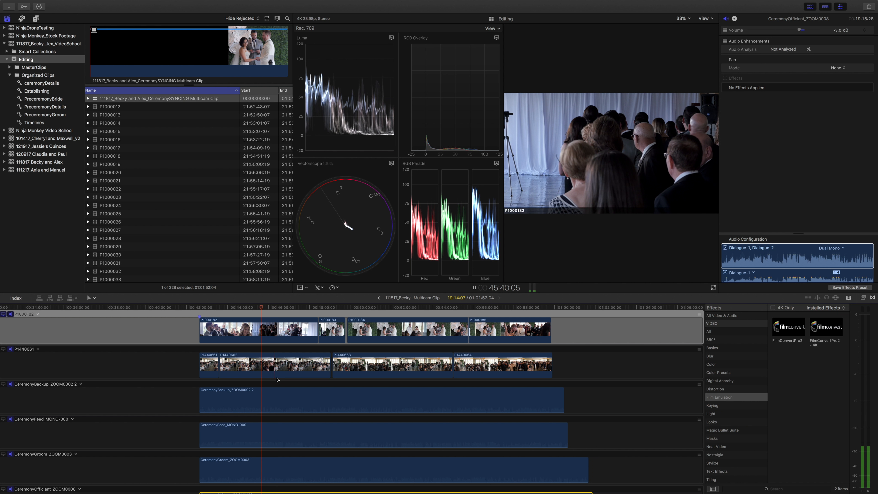
pyautogui.moveTo(262, 414); pyautogui.dragTo(261, 414)
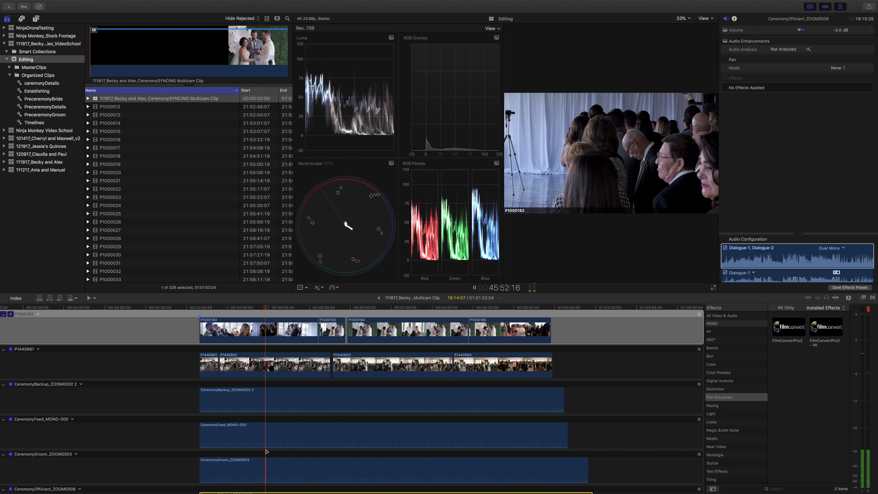
pyautogui.scroll(-2, 266, 448)
pyautogui.scroll(-1, 264, 447)
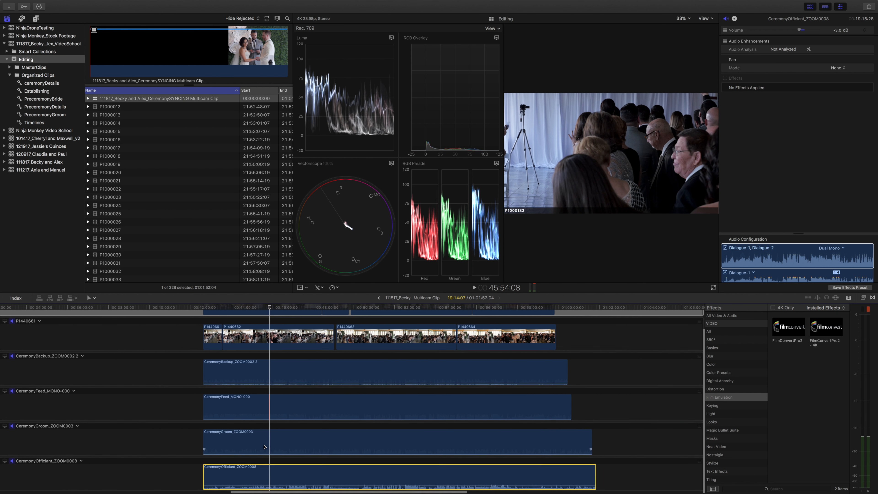
pyautogui.press('space')
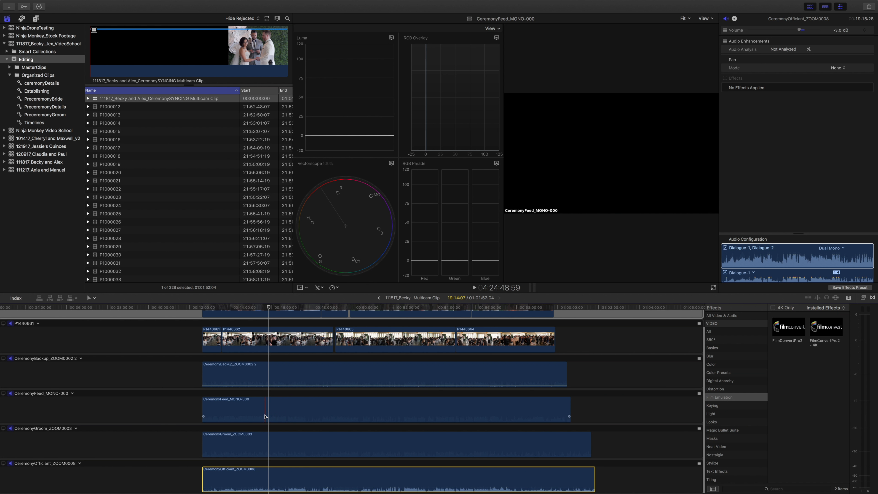
pyautogui.moveTo(263, 420); pyautogui.dragTo(261, 419)
pyautogui.press('space')
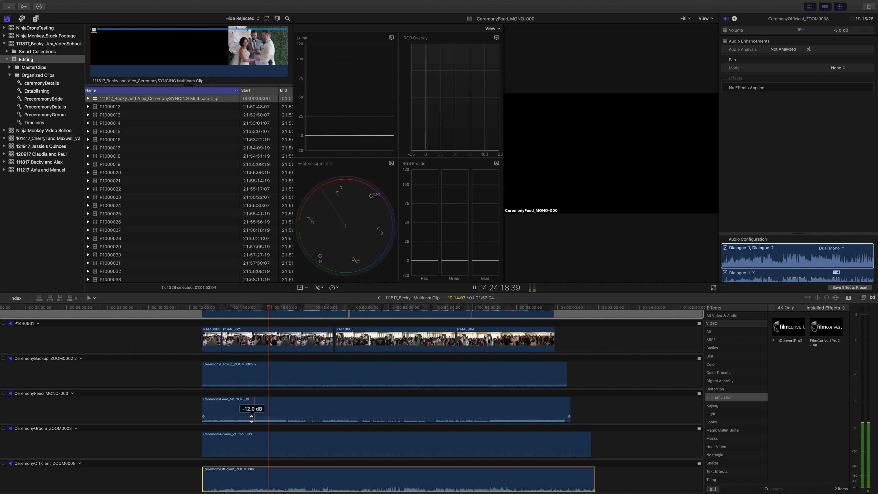
pyautogui.press('space')
pyautogui.moveTo(252, 419); pyautogui.dragTo(251, 424)
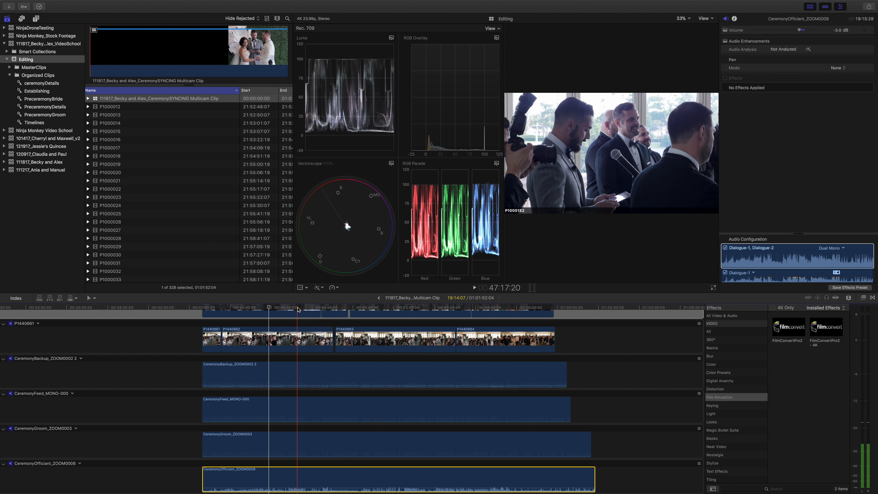
# Play the ceremony around 47:17, 51:29 and 55:06 to listen for passages the officiant recorder picks up poorly.
pyautogui.click(297, 308)
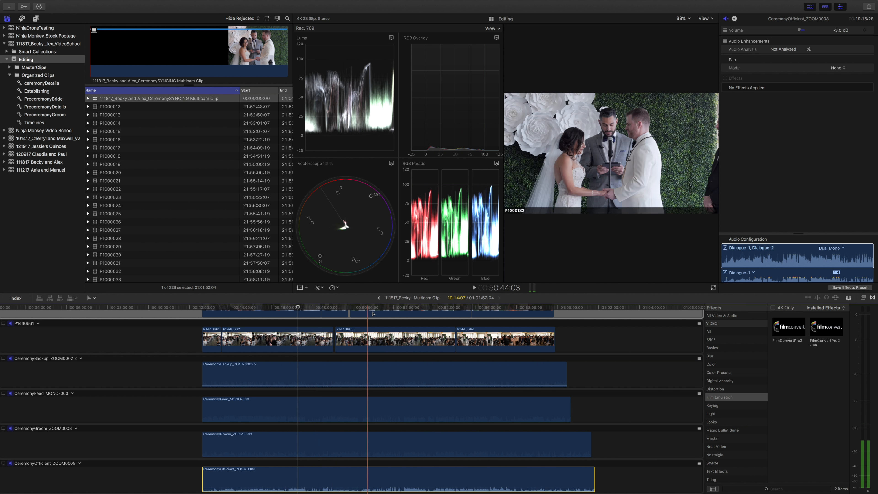
pyautogui.click(384, 307)
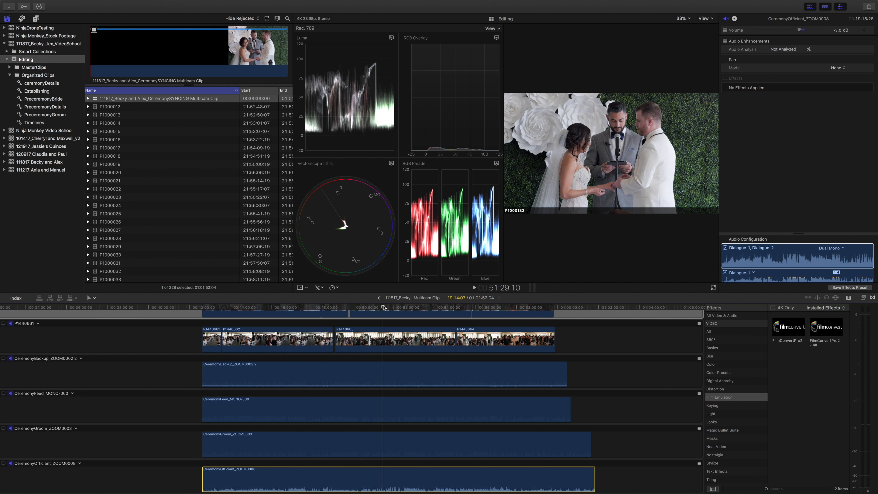
pyautogui.press('space')
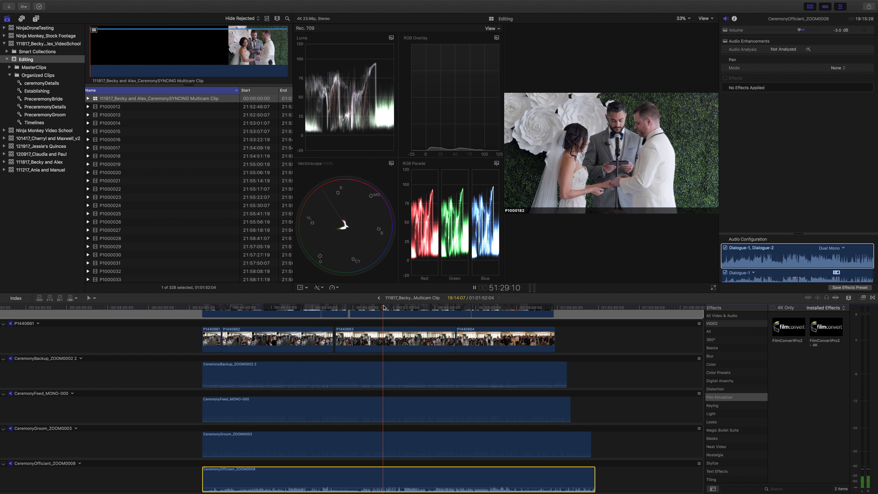
pyautogui.press('space')
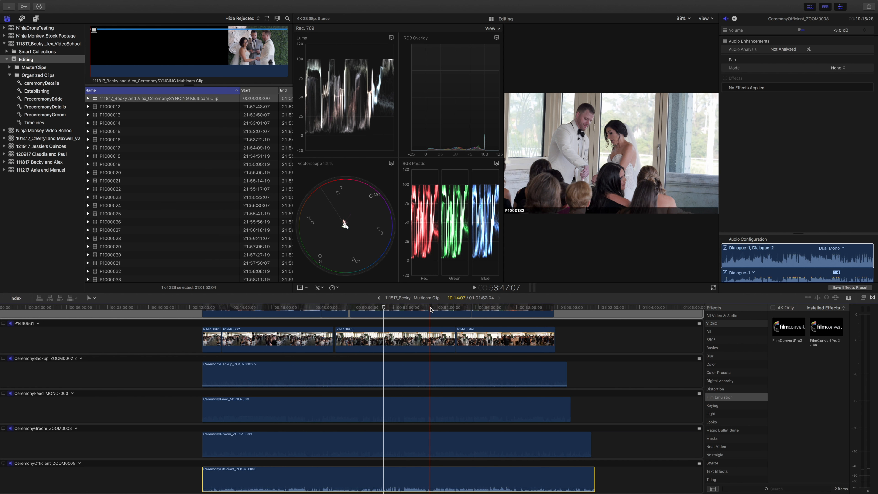
pyautogui.press('space')
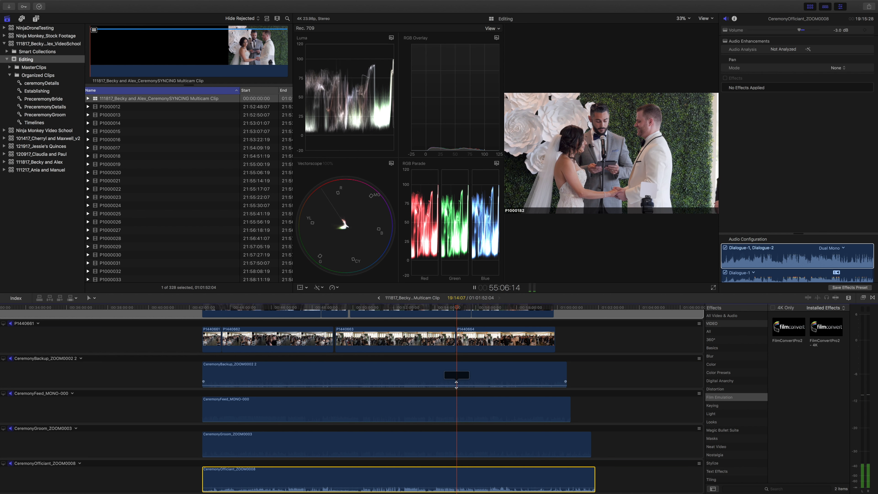
pyautogui.press('space')
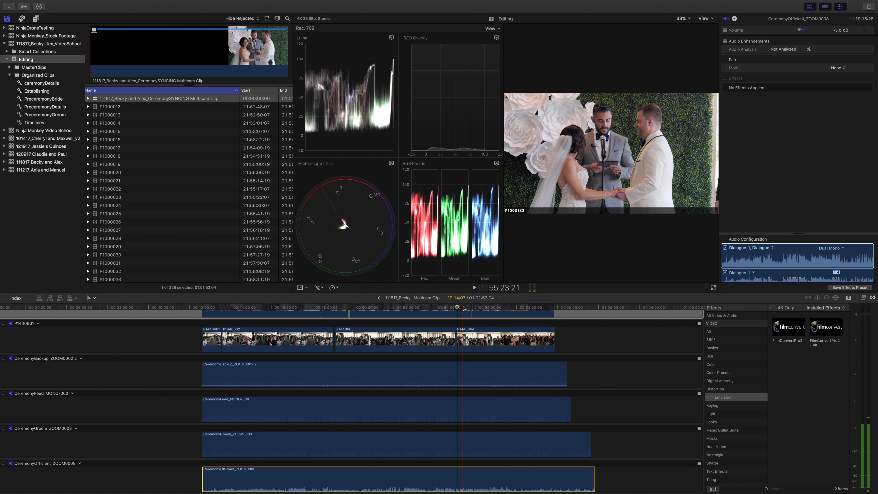
# Listen to the passage from about 55:14 to 55:33 to locate speech that needs the groom's recorder.
pyautogui.click(472, 308)
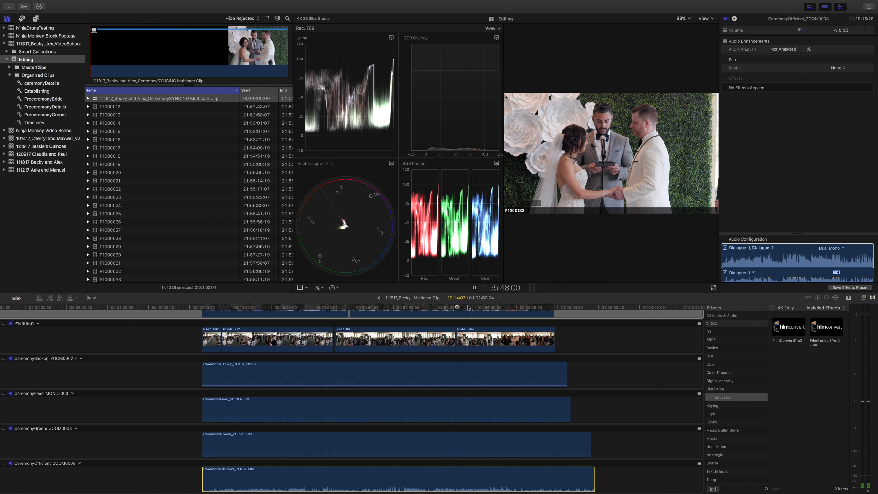
pyautogui.press('space')
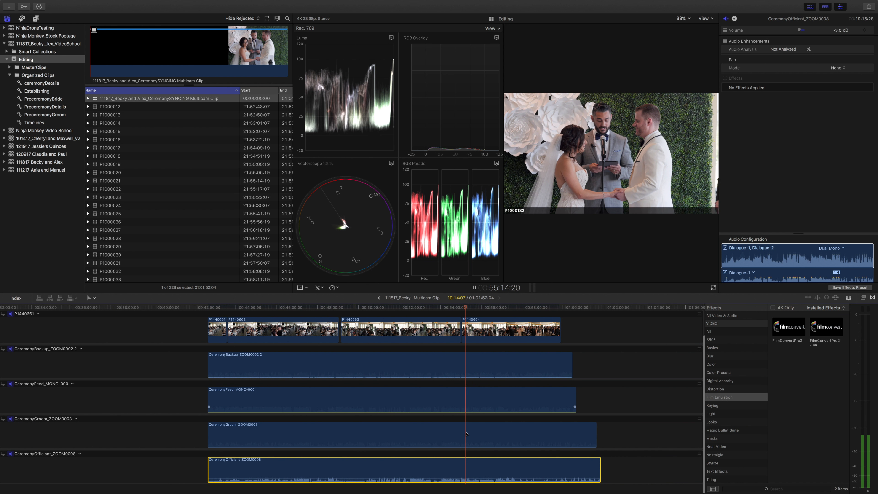
pyautogui.press('space')
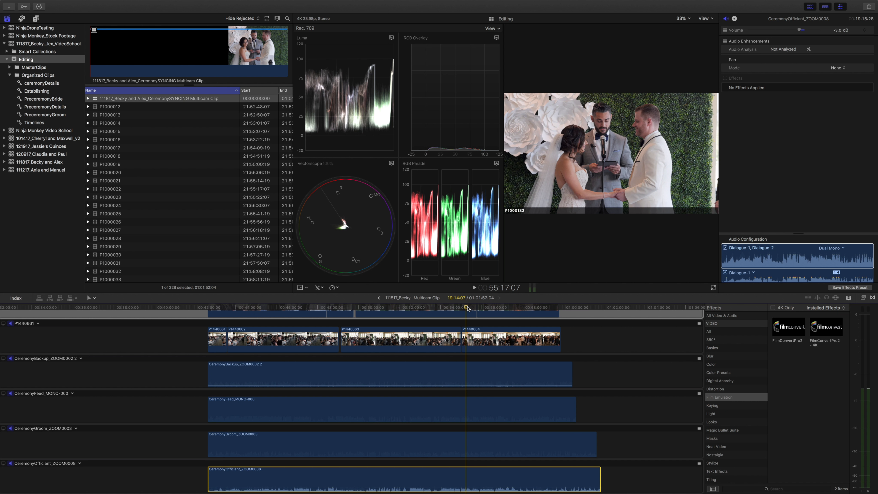
pyautogui.press('space')
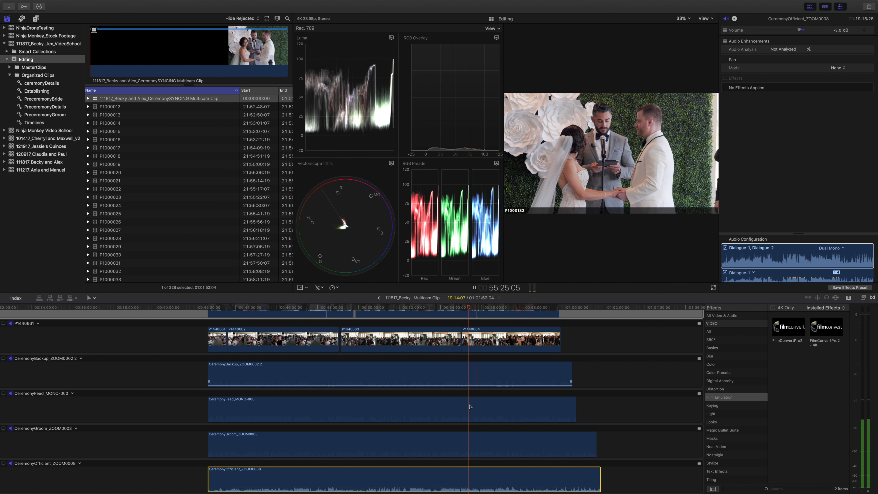
pyautogui.scroll(-2, 470, 406)
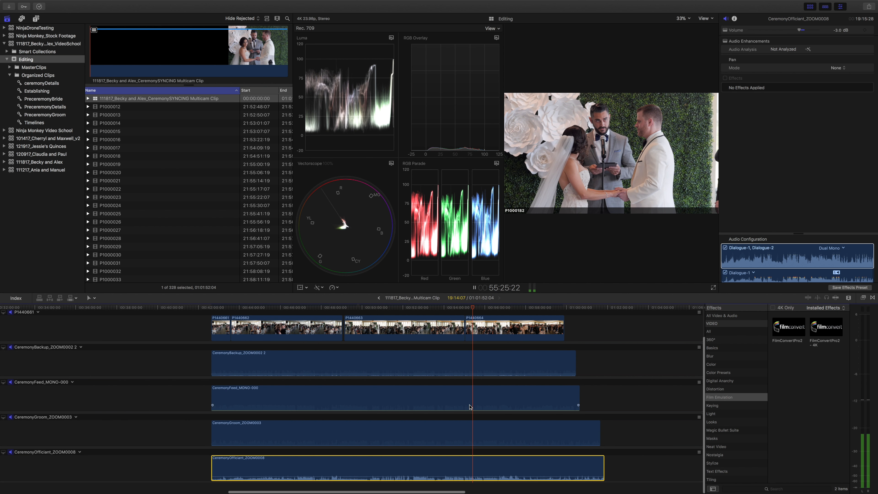
pyautogui.scroll(2, 469, 406)
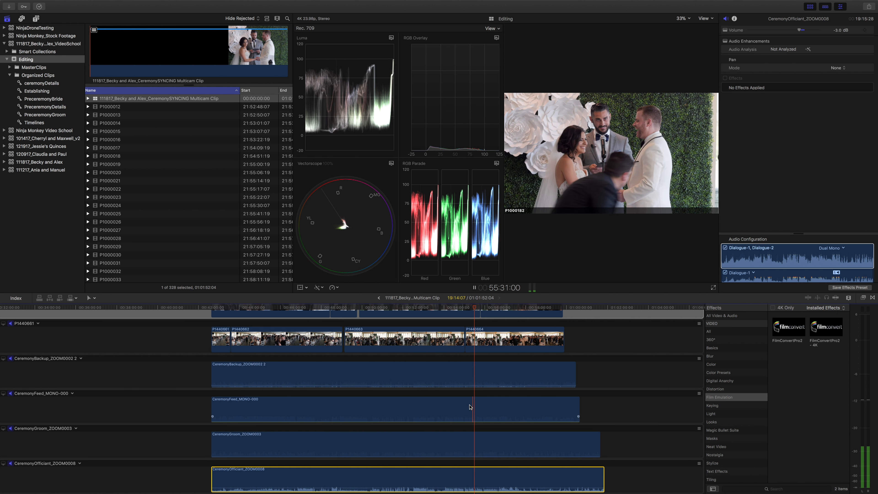
pyautogui.press('space')
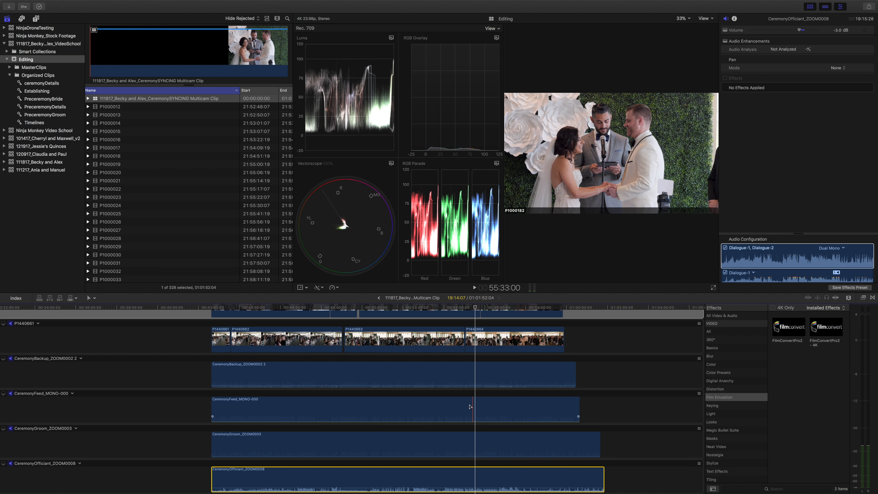
# Select a 04:22 range ending at 55:33 on the CeremonyGroom_ZOOM0003 clip with the Range Selection tool, checking its start in playback.
pyautogui.press('super+equal')
pyautogui.press('super+equal')
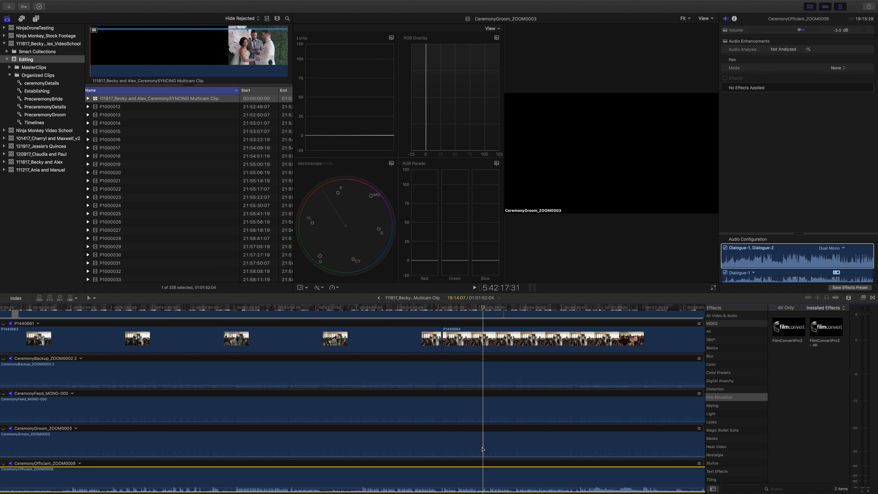
pyautogui.press('r')
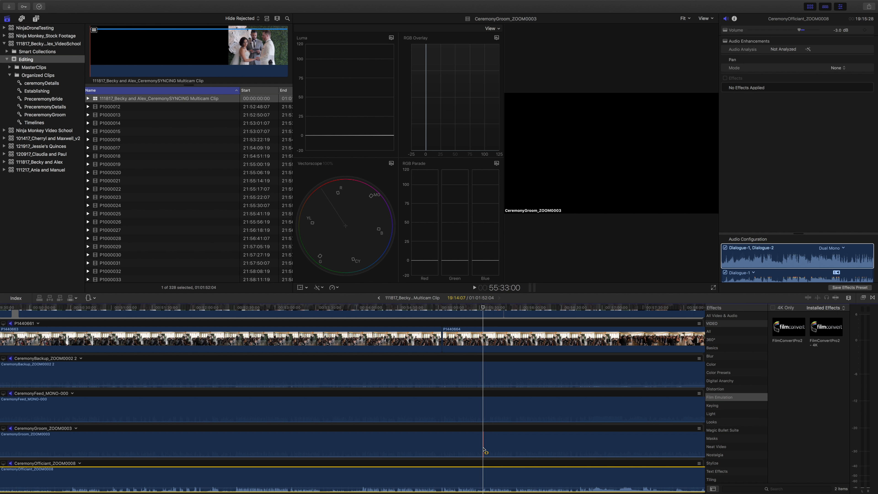
pyautogui.moveTo(483, 449); pyautogui.dragTo(462, 452)
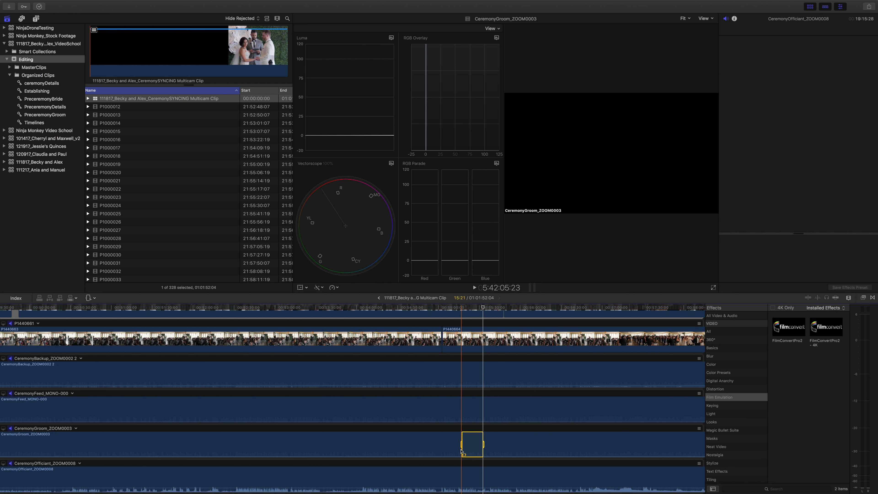
pyautogui.press('space')
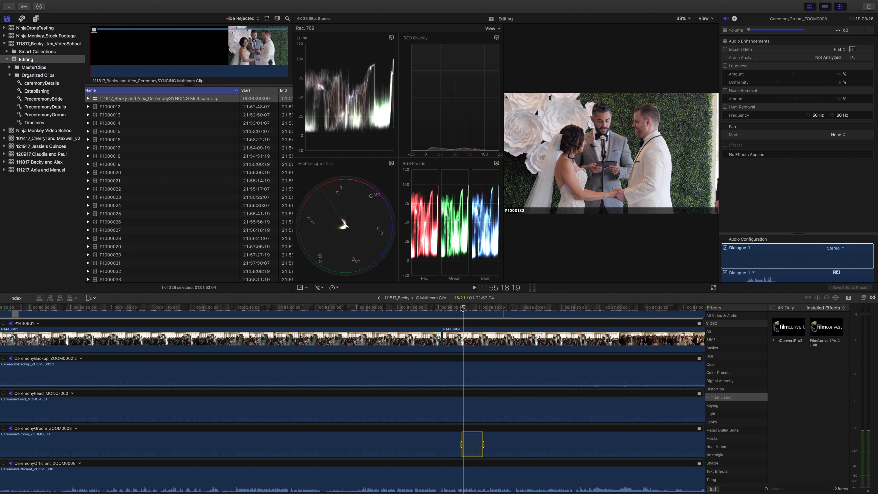
pyautogui.click(472, 309)
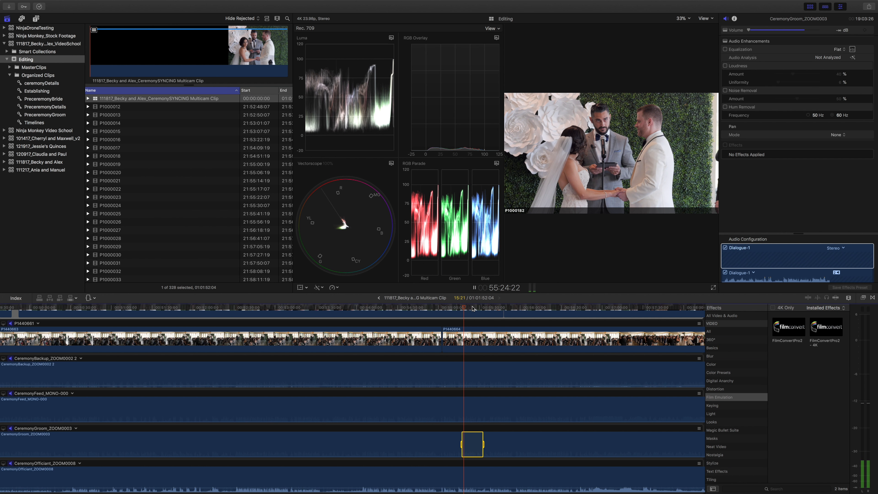
pyautogui.press('space')
pyautogui.moveTo(462, 446); pyautogui.dragTo(478, 450)
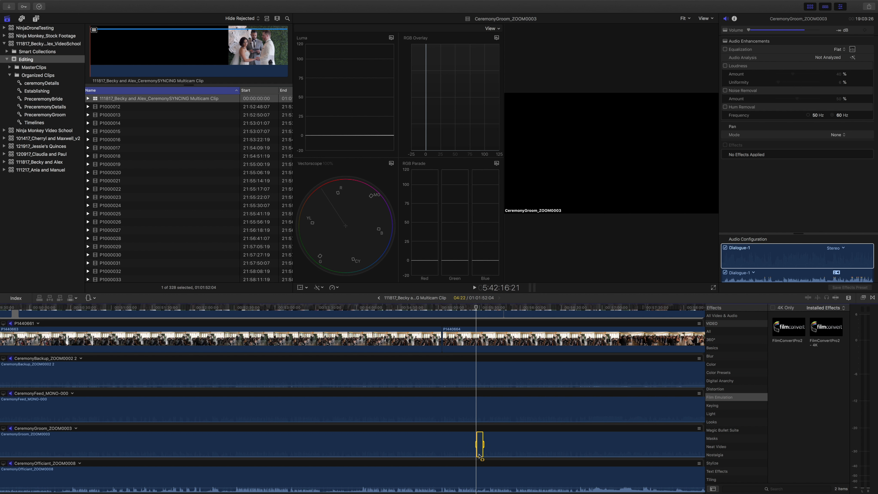
# Raise the volume of the selected CeremonyGroom_ZOOM0003 range to -1 dB, play it from about 55:28 and clear the range selection.
pyautogui.press('super+equal')
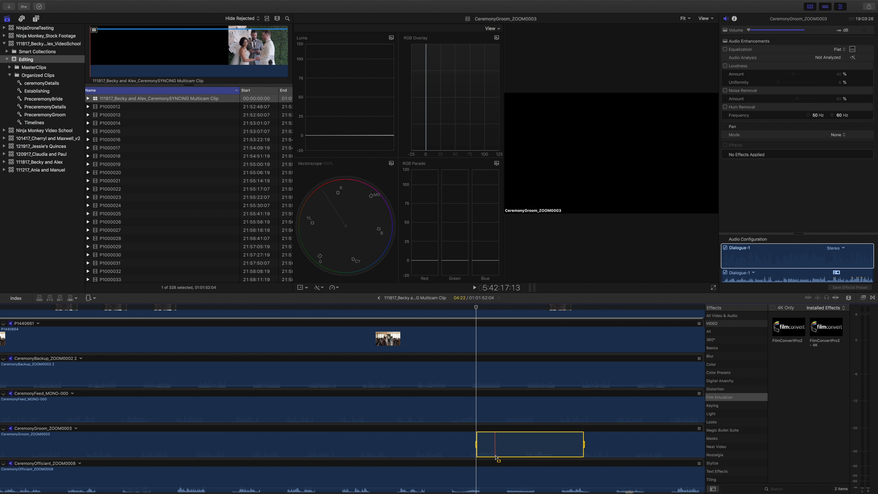
pyautogui.moveTo(496, 457); pyautogui.dragTo(495, 453)
pyautogui.press('space')
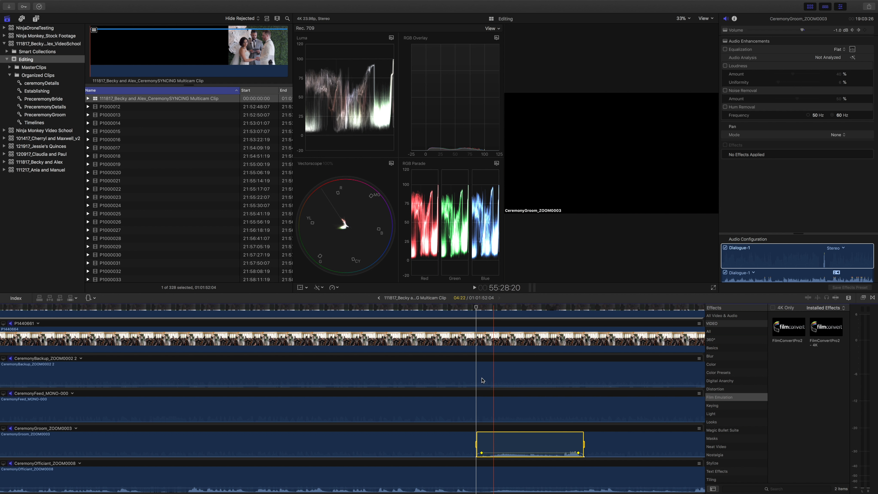
pyautogui.click(489, 306)
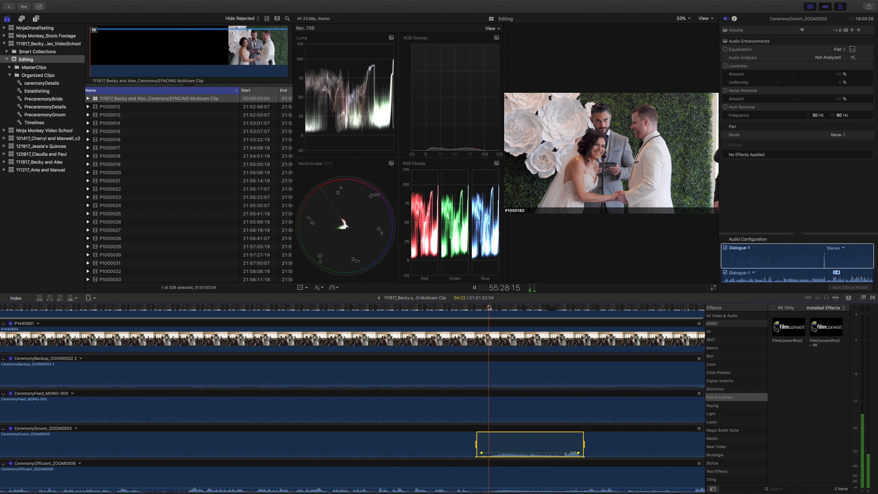
pyautogui.press('space')
pyautogui.click(488, 410)
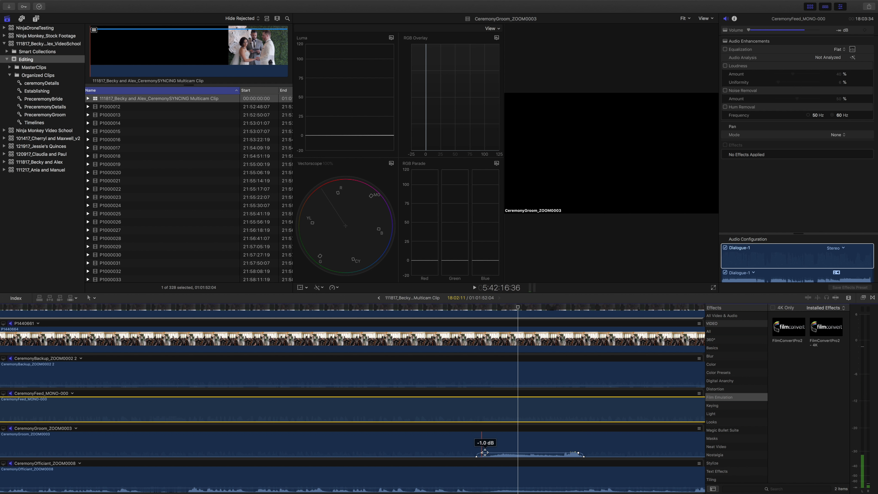
# Move the fade-in and fade-out volume keyframes of the raised CeremonyGroom_ZOOM0003 passage inward for gentler ramps, and play it to about 55:31.
pyautogui.moveTo(481, 453); pyautogui.dragTo(501, 454)
pyautogui.moveTo(578, 452); pyautogui.dragTo(535, 453)
pyautogui.press('space')
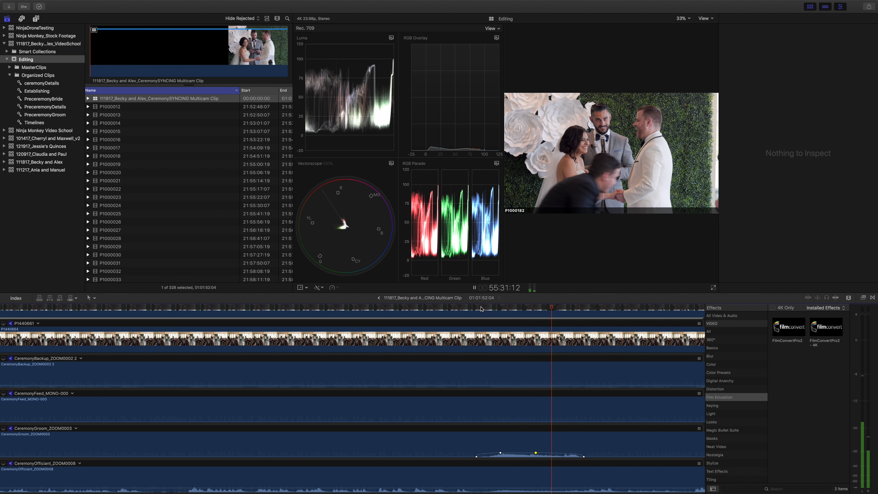
pyautogui.press('space')
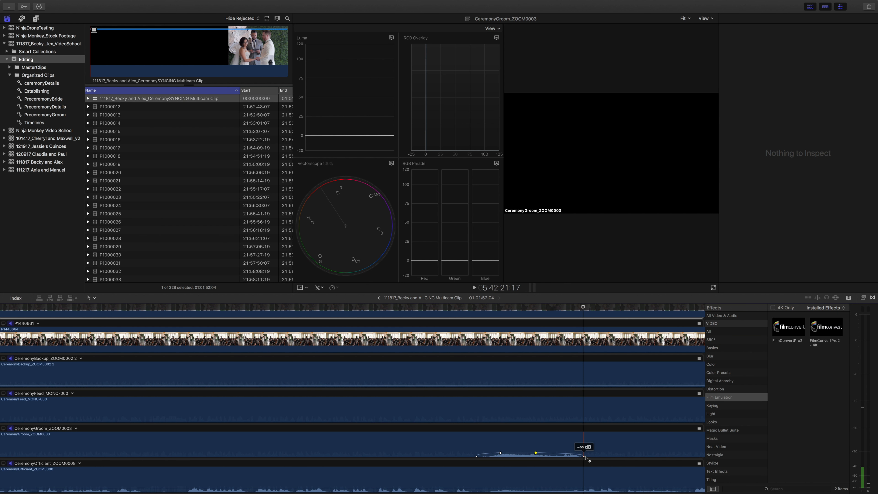
# Shift the fade-out keyframes of the CeremonyGroom_ZOOM0003 passage to start at about 55:33 and end further on, and play from about 55:30.
pyautogui.moveTo(584, 458); pyautogui.dragTo(632, 457)
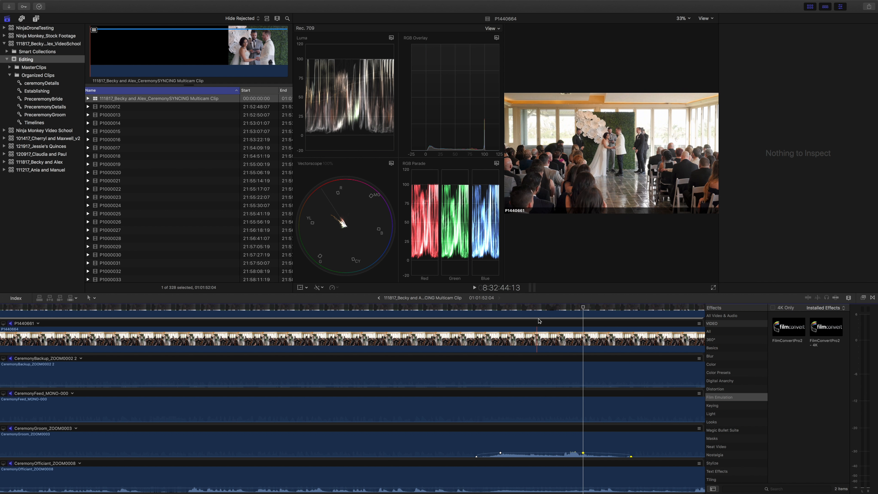
pyautogui.click(540, 305)
pyautogui.press('space')
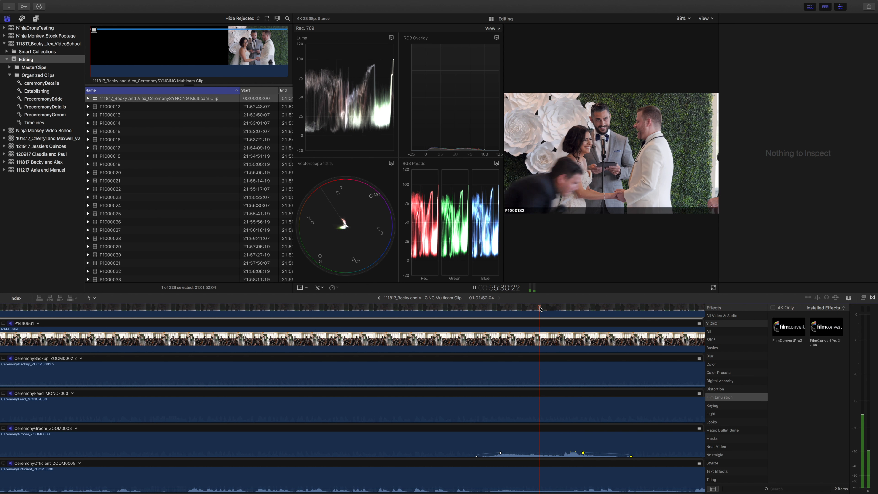
pyautogui.press('space')
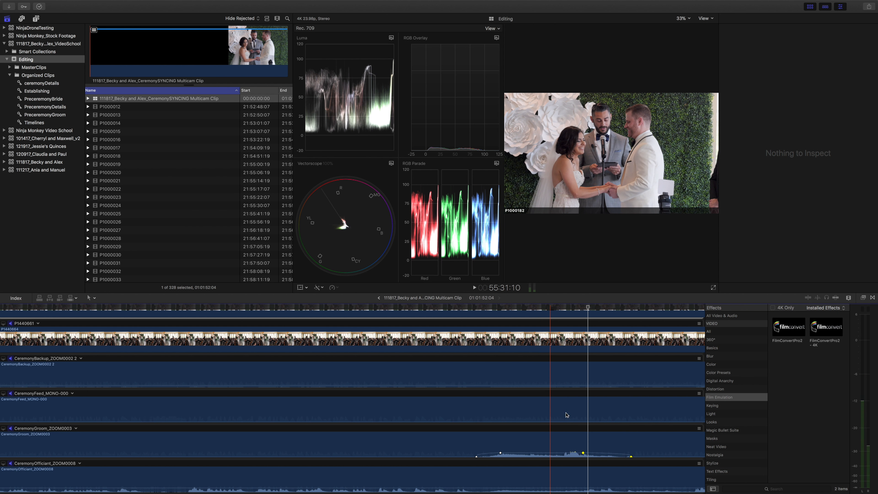
# Lower the volume between the inner keyframes of the CeremonyGroom_ZOOM0003 passage to -8 dB and play it to about 55:33.
pyautogui.click(567, 454)
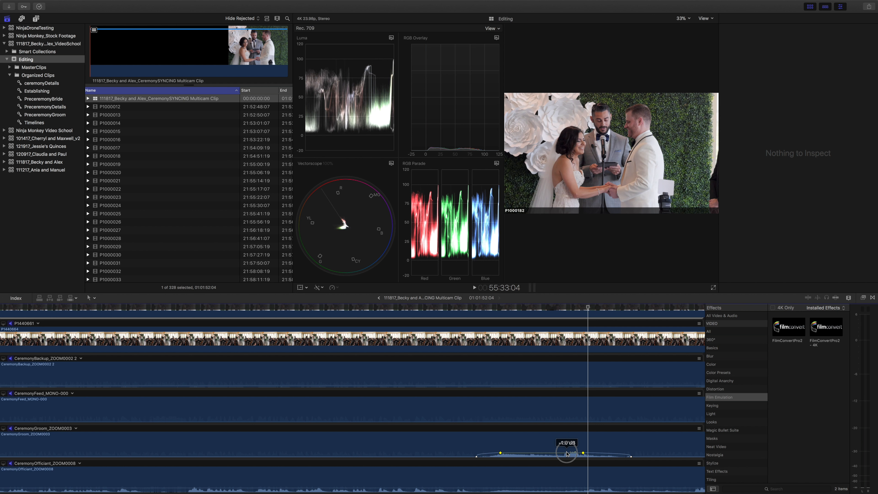
pyautogui.moveTo(566, 453); pyautogui.dragTo(566, 454)
pyautogui.press('space')
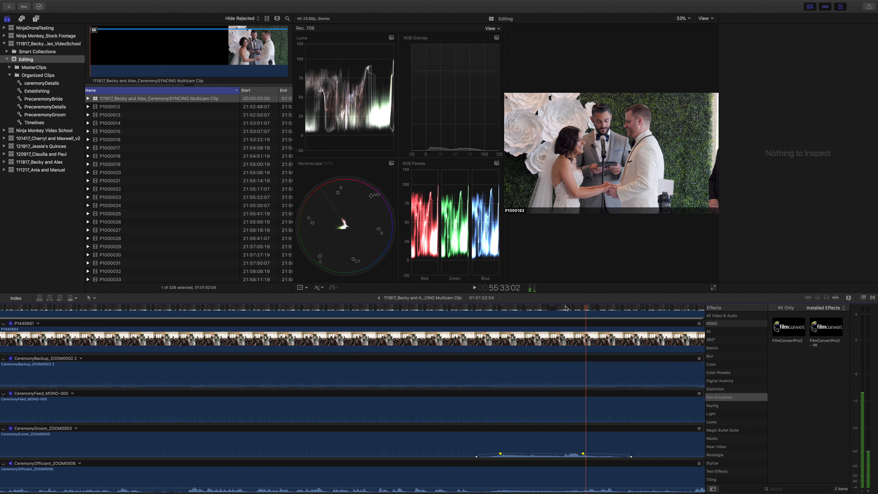
pyautogui.press('space')
# Set the audio configuration of CeremonyGroom_ZOOM0003 to Dual Mono and replay the passage from about 55:31.
pyautogui.click(554, 448)
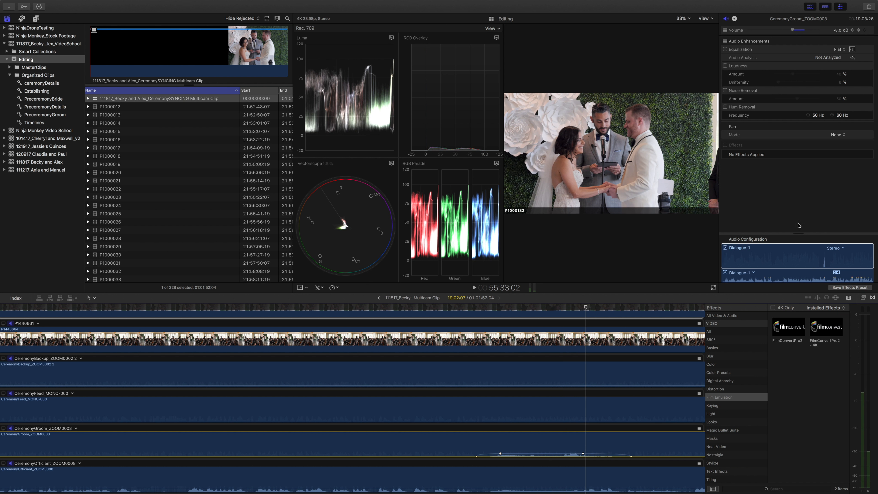
pyautogui.click(834, 249)
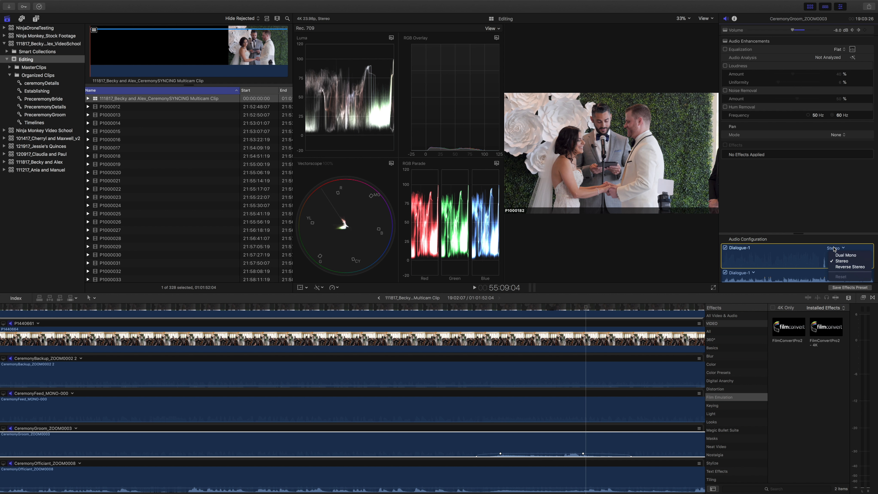
pyautogui.click(843, 256)
pyautogui.click(587, 307)
pyautogui.press('space')
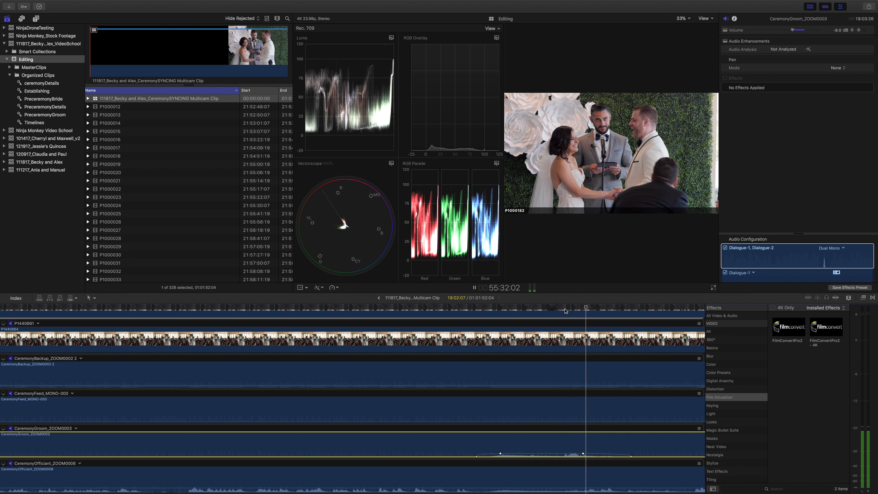
pyautogui.press('space')
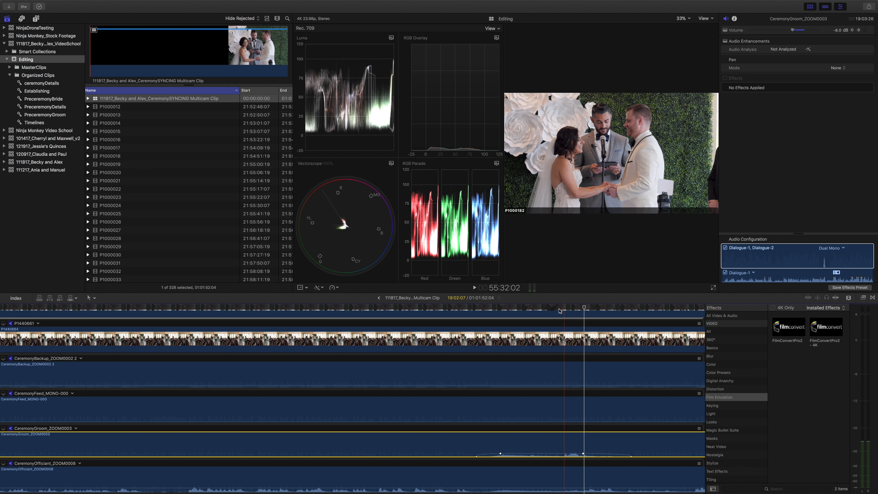
pyautogui.press('space')
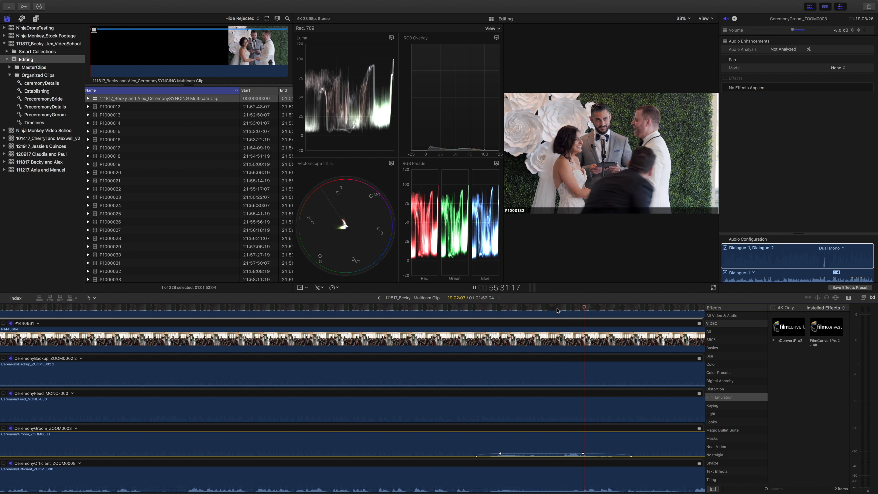
pyautogui.press('space')
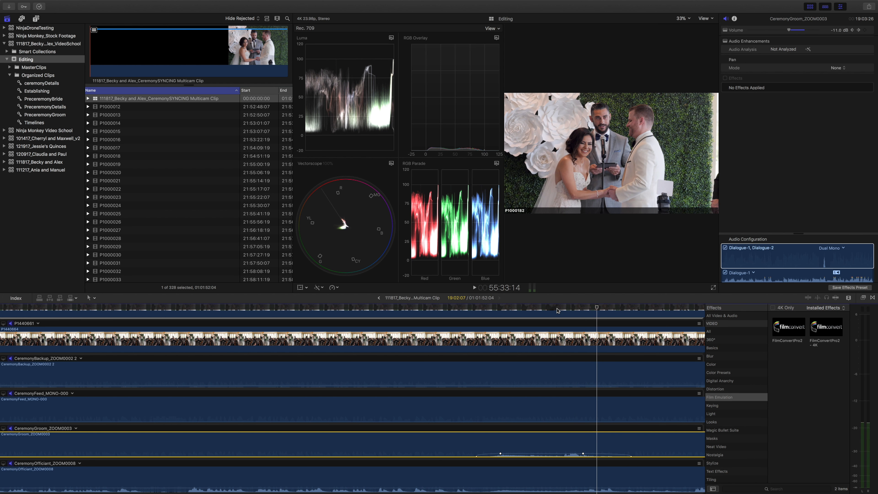
pyautogui.hscroll(5, 559, 312)
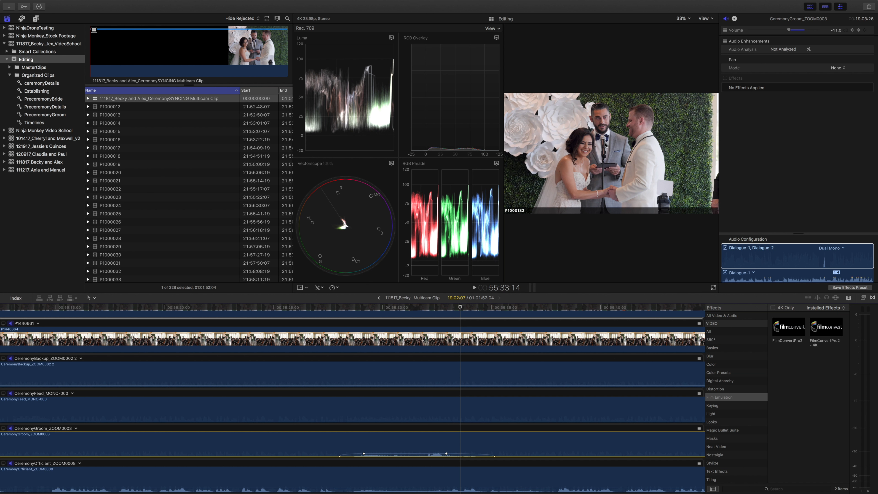
pyautogui.hscroll(-1, 475, 385)
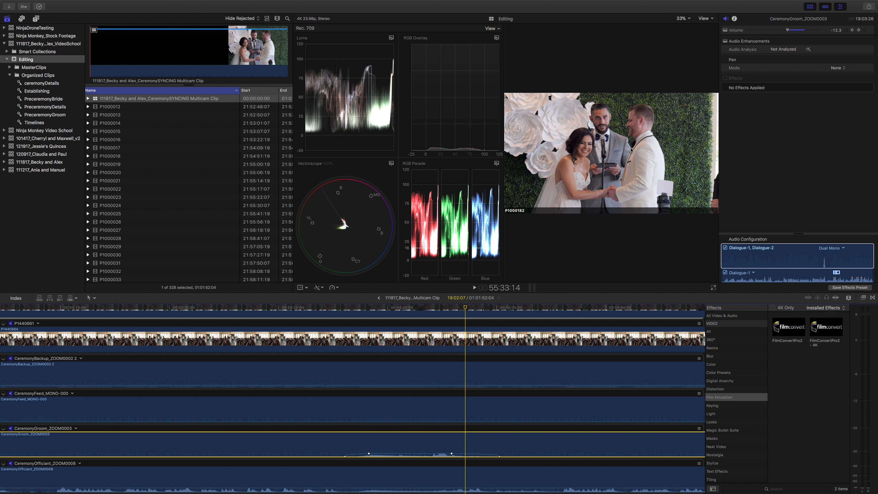
pyautogui.click(780, 257)
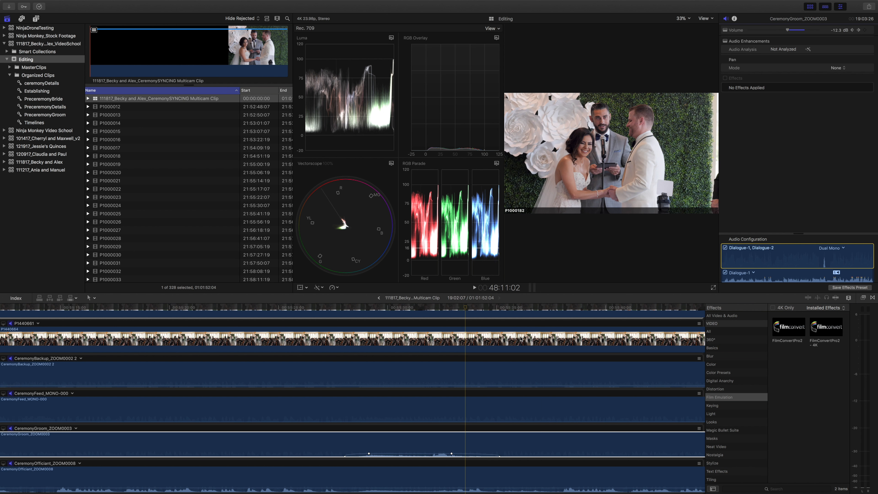
pyautogui.hscroll(-2, 521, 341)
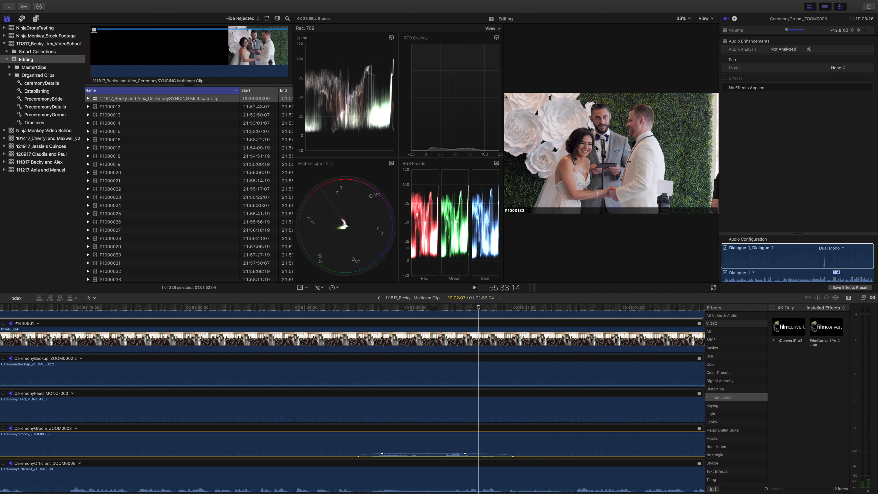
pyautogui.click(596, 148)
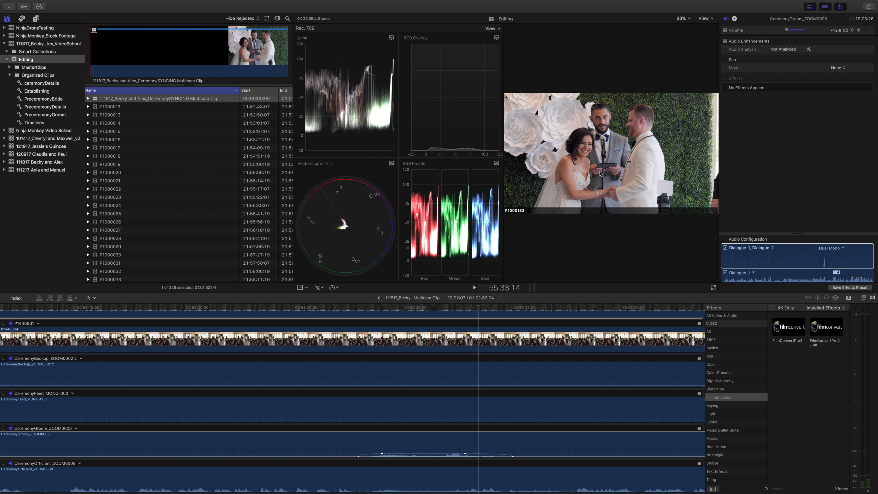
# Play the passage from about 55:25 to check how the groom's recorder blends in.
pyautogui.scroll(2, 580, 353)
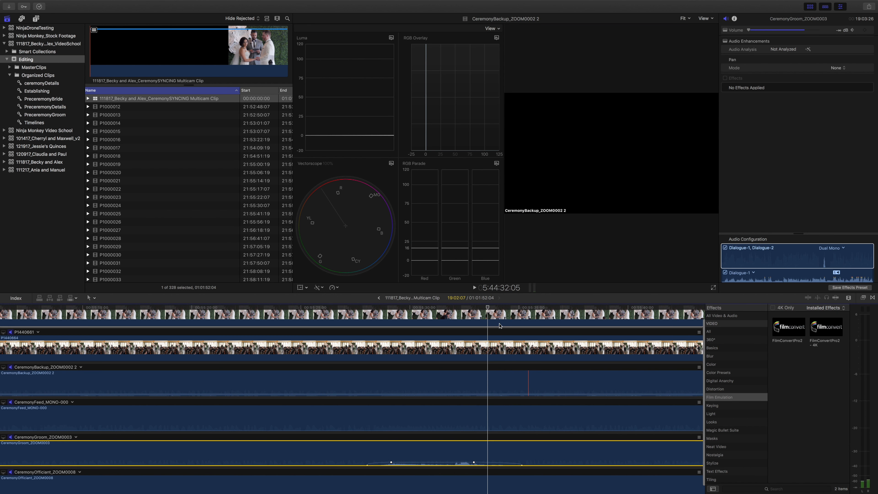
pyautogui.scroll(-1, 485, 327)
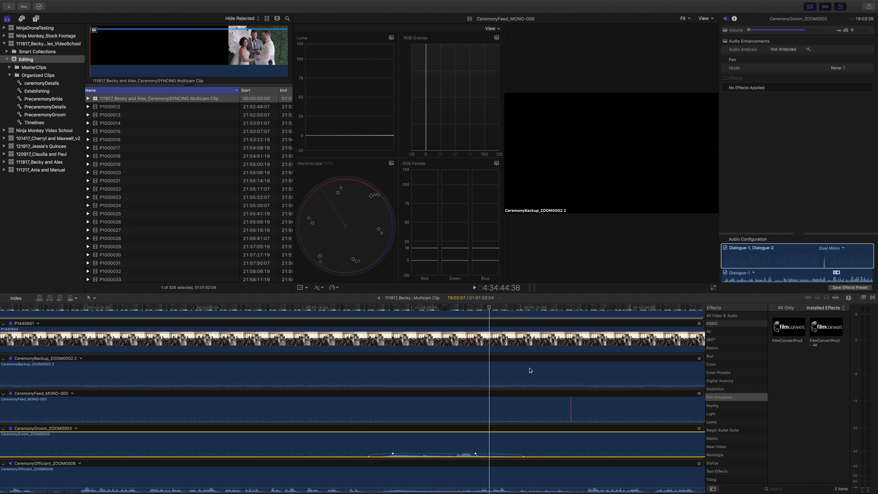
pyautogui.press('space')
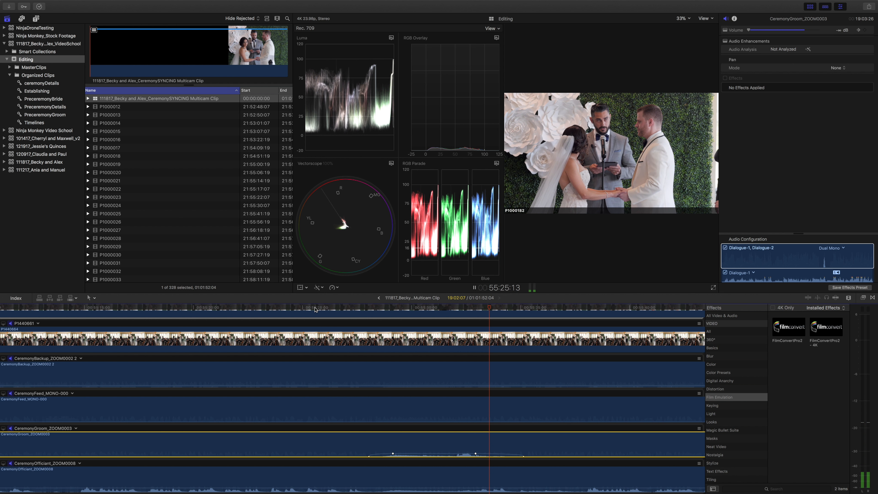
pyautogui.press('space')
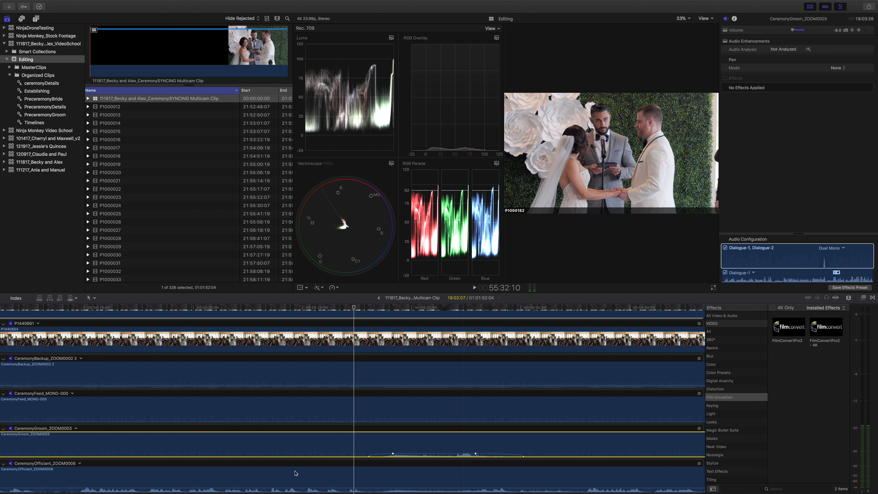
# Turn on Equalization for the Dialogue-1 channel of CeremonyOfficiant_ZOOM0008 and open its Graphic Equalizer with the Flat preset.
pyautogui.hscroll(1, 311, 449)
pyautogui.click(311, 468)
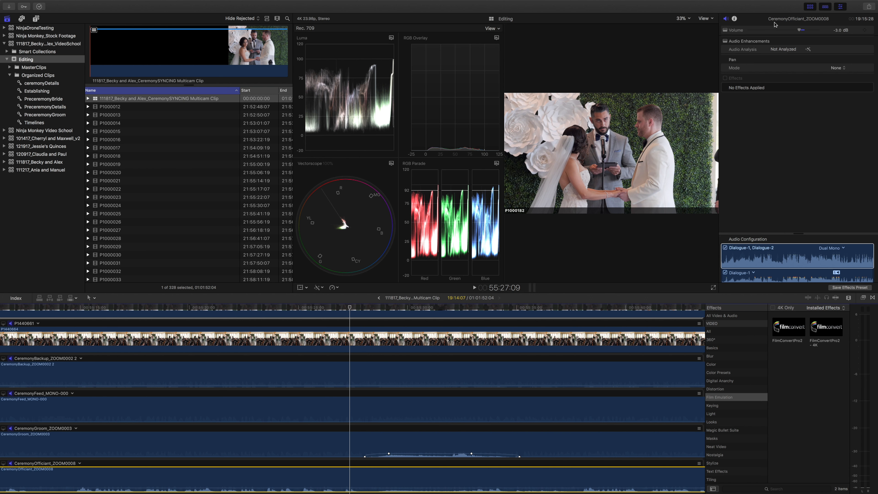
pyautogui.click(782, 260)
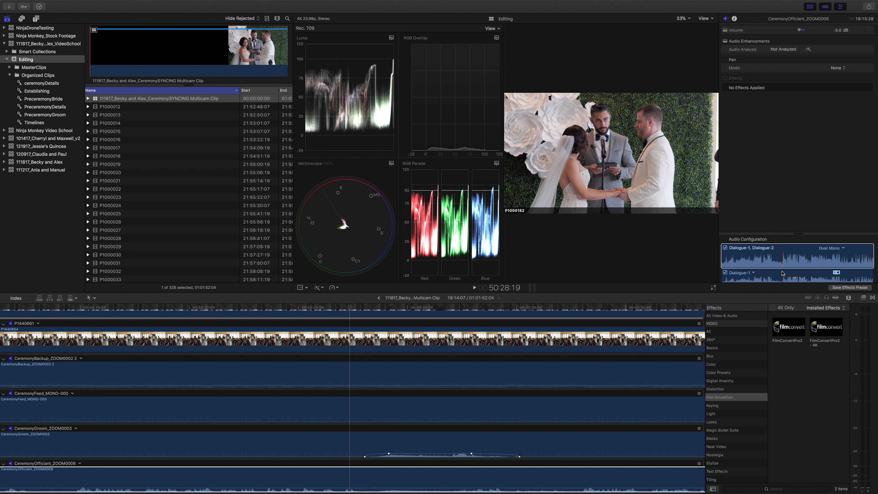
pyautogui.click(782, 277)
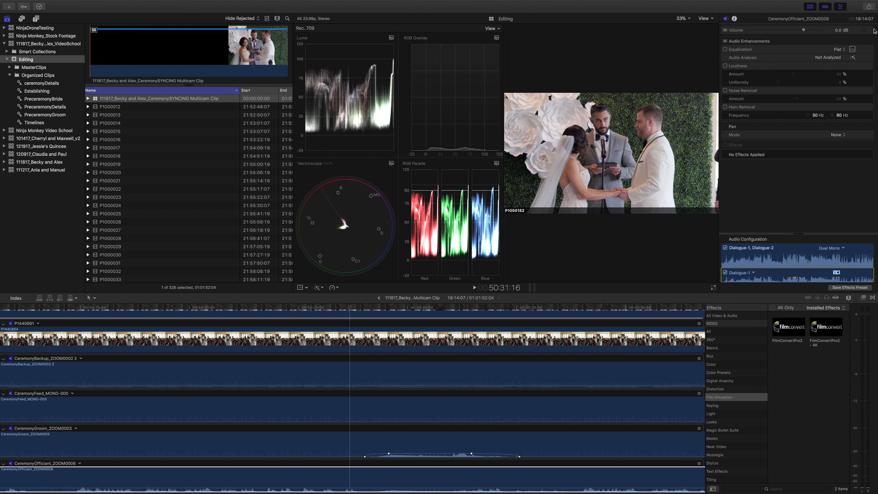
pyautogui.click(839, 52)
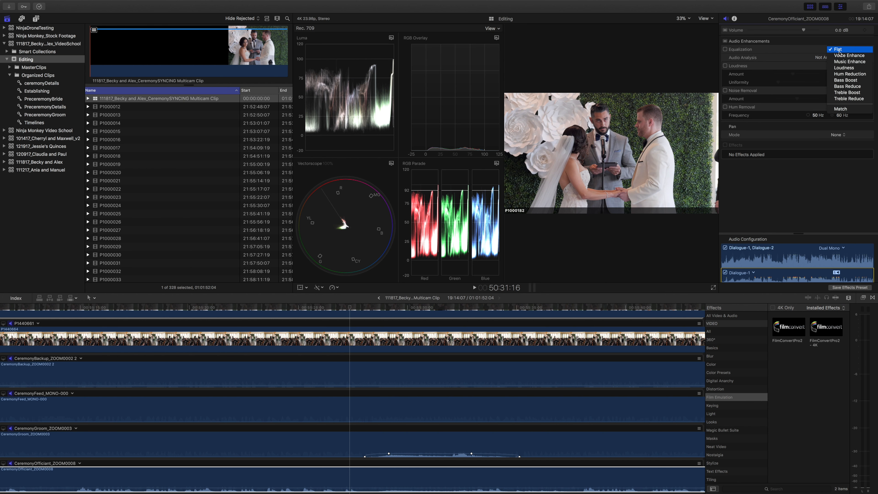
pyautogui.click(812, 49)
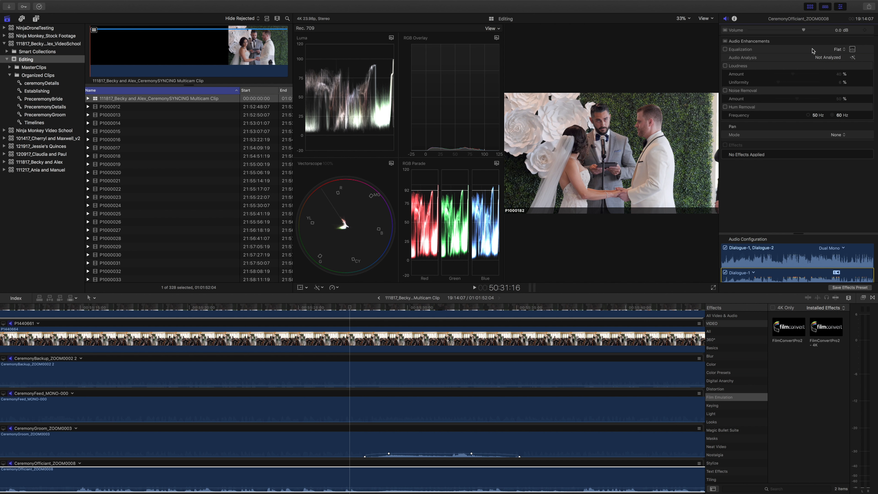
pyautogui.click(853, 50)
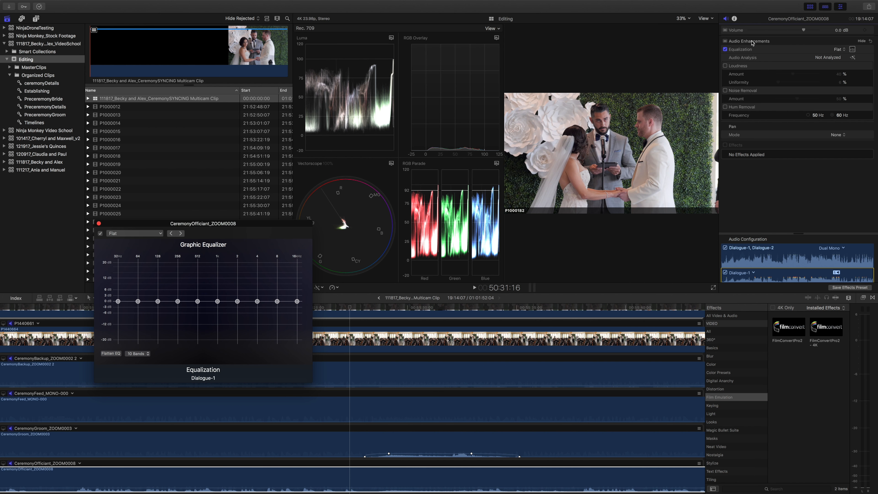
# Compare the audio enhancement settings offered for the combined Dual Mono component and the single Dialogue-1 channel of CeremonyOfficiant_ZOOM0008.
pyautogui.click(366, 448)
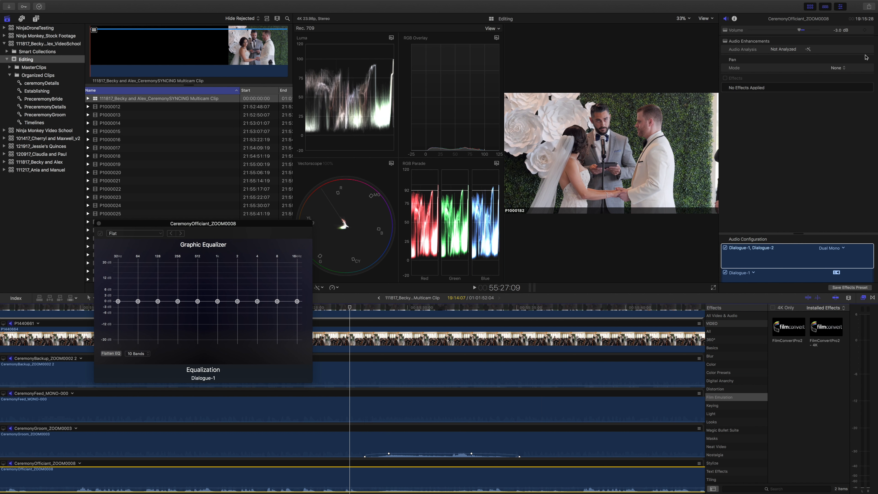
pyautogui.click(768, 274)
pyautogui.scroll(-3, 778, 275)
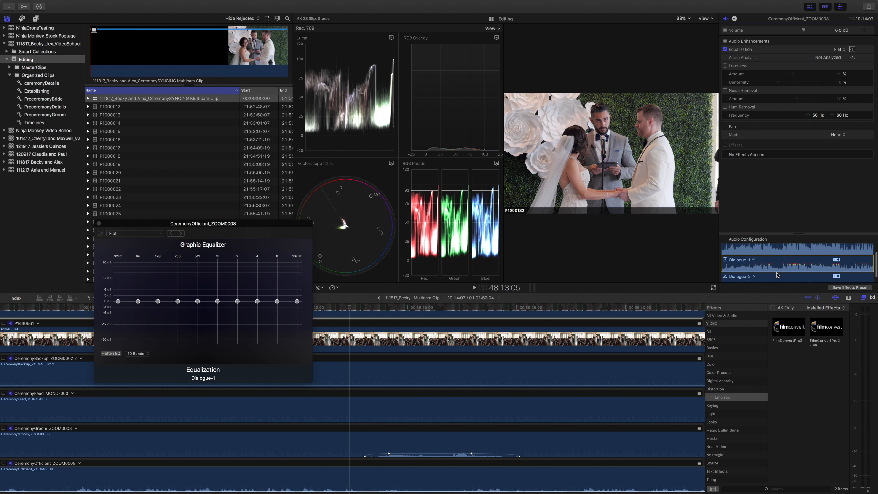
pyautogui.scroll(3, 778, 275)
pyautogui.scroll(-2, 778, 275)
pyautogui.scroll(2, 777, 275)
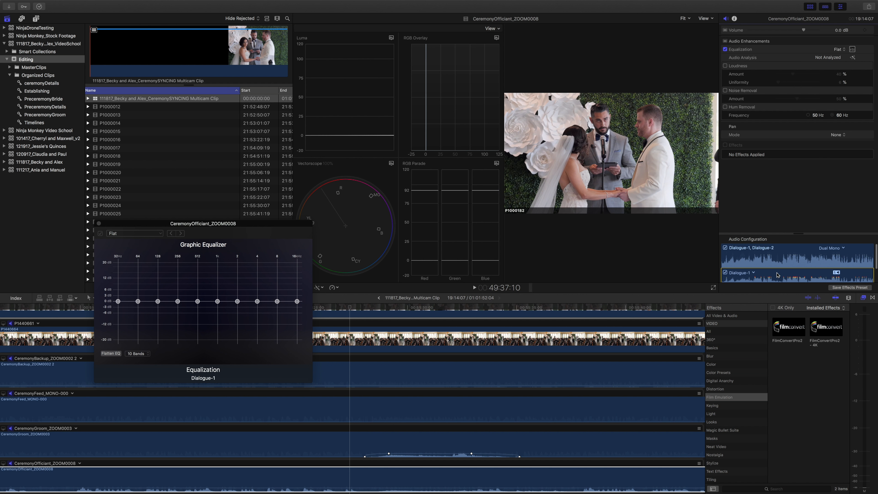
pyautogui.click(775, 259)
pyautogui.scroll(-2, 774, 259)
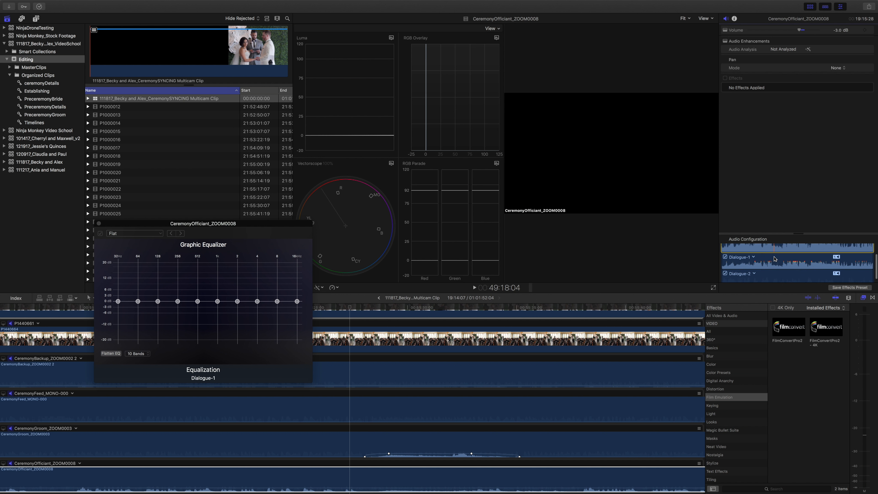
pyautogui.click(774, 260)
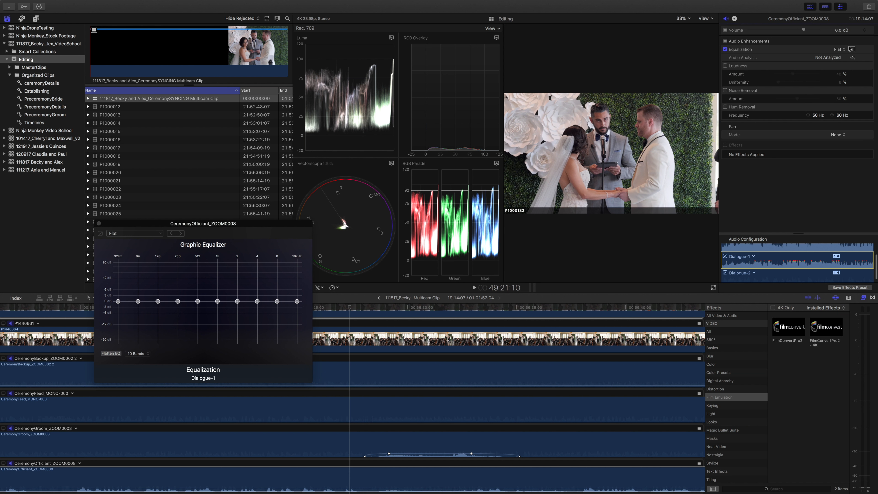
pyautogui.click(471, 478)
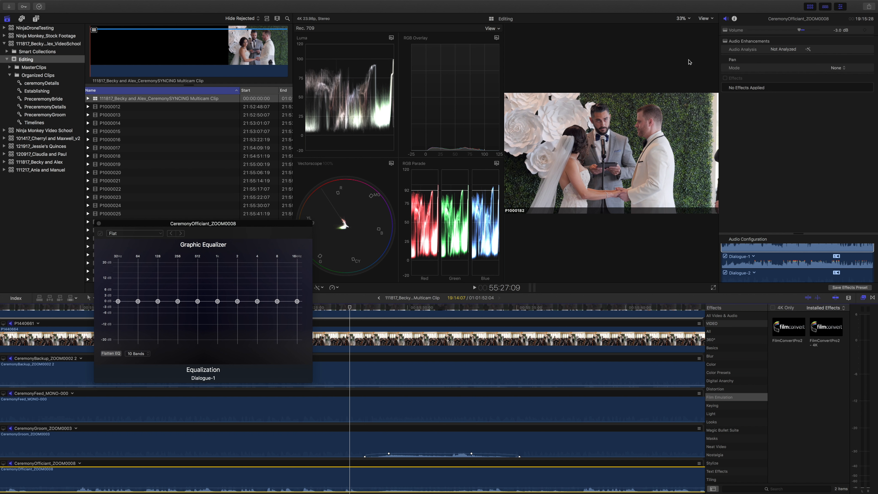
pyautogui.click(774, 262)
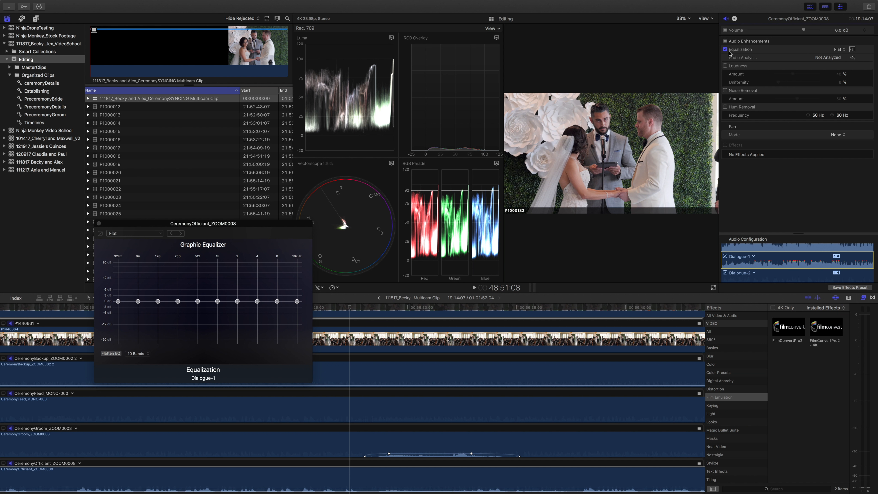
# Reopen the Graphic Equalizer for CeremonyOfficiant_ZOOM0008's Dialogue-1 channel and play the passage from about 55:14 to hear the flat sound.
pyautogui.click(852, 49)
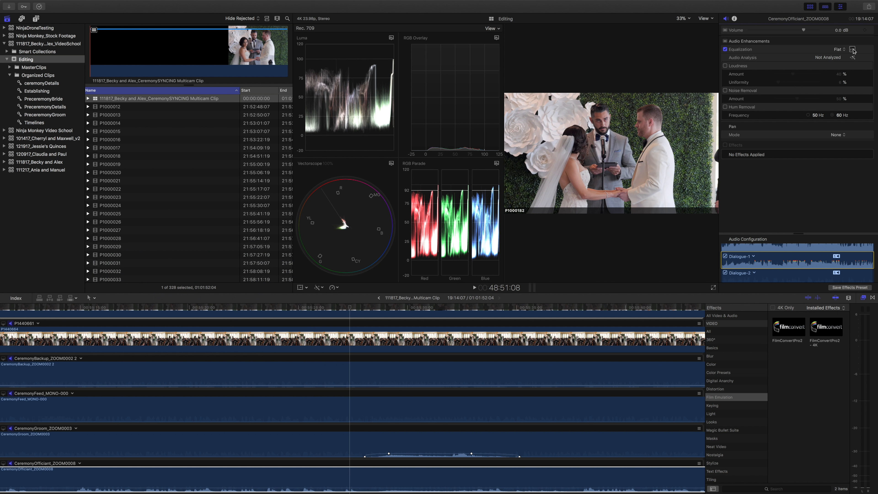
pyautogui.click(853, 49)
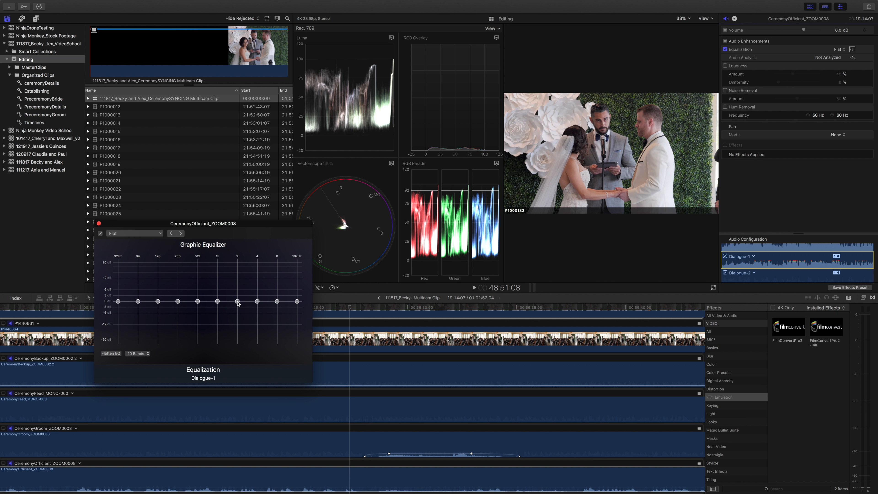
pyautogui.click(324, 479)
pyautogui.press('space')
pyautogui.press('space')
pyautogui.click(59, 307)
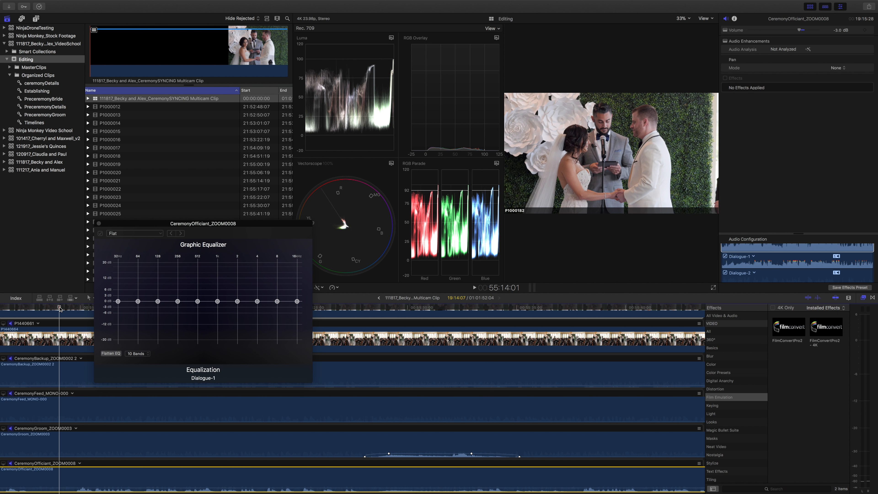
pyautogui.press('space')
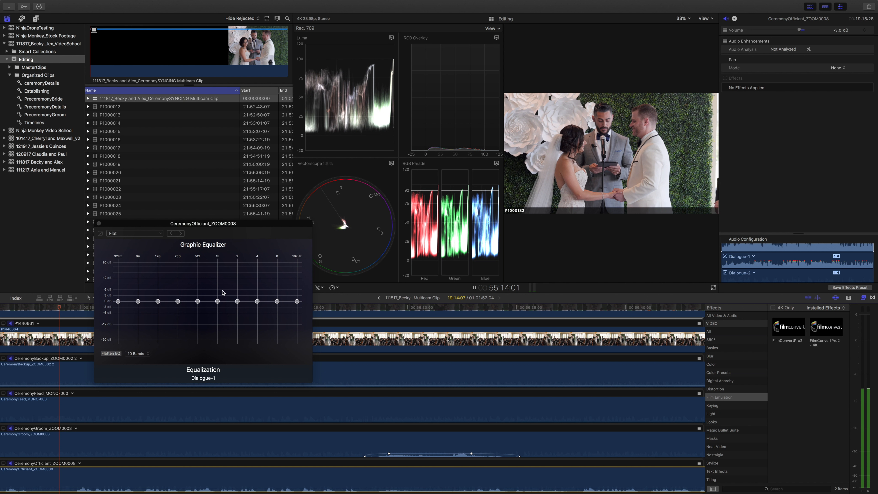
pyautogui.press('space')
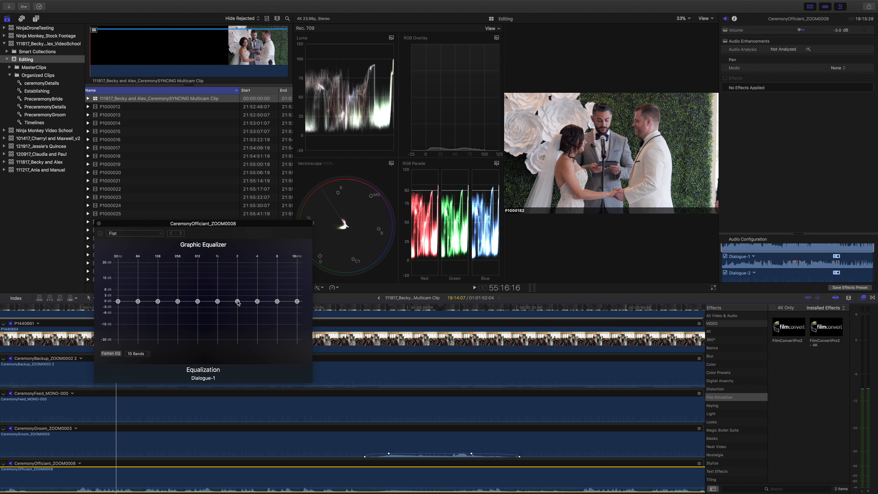
# Raise the 2 kHz band of the Dialogue-1 equalizer to 3.68 dB during playback, then stop and close the equalizer.
pyautogui.press('space')
pyautogui.click(237, 302)
pyautogui.moveTo(238, 301)
pyautogui.mouseDown()
pyautogui.moveTo(238, 287)
pyautogui.moveTo(233, 323)
pyautogui.moveTo(234, 294)
pyautogui.mouseUp()
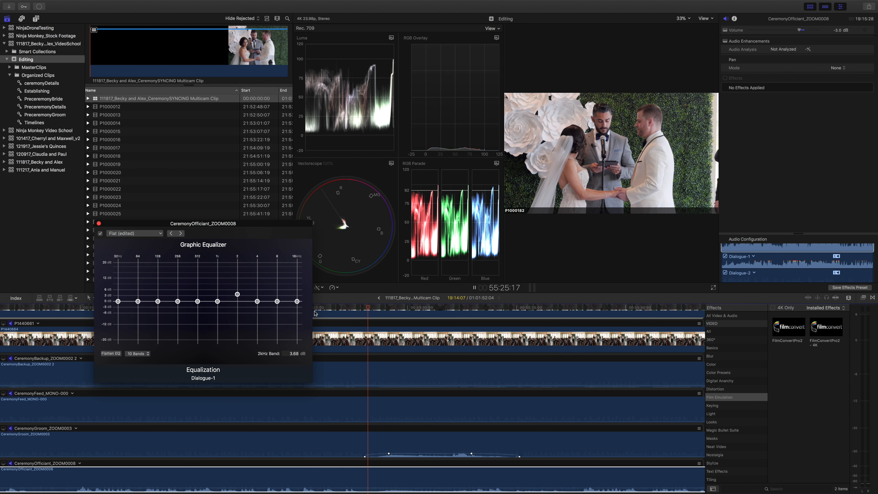
pyautogui.press('space')
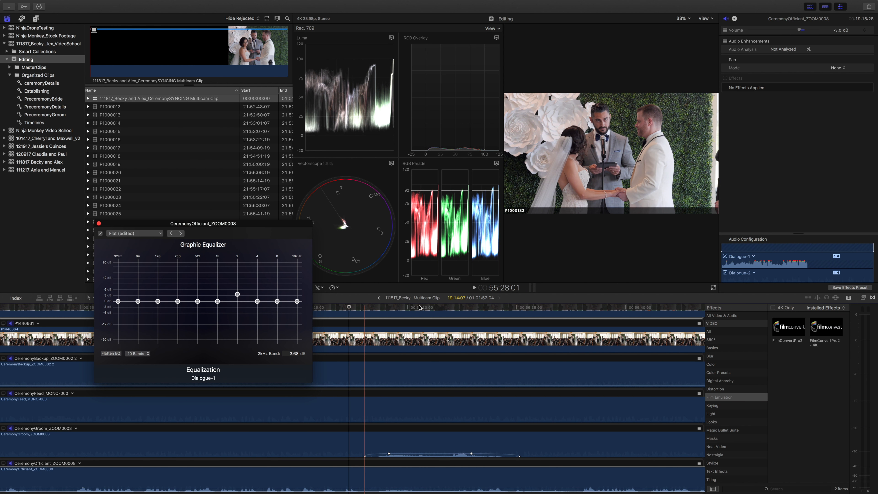
pyautogui.click(99, 224)
pyautogui.click(364, 308)
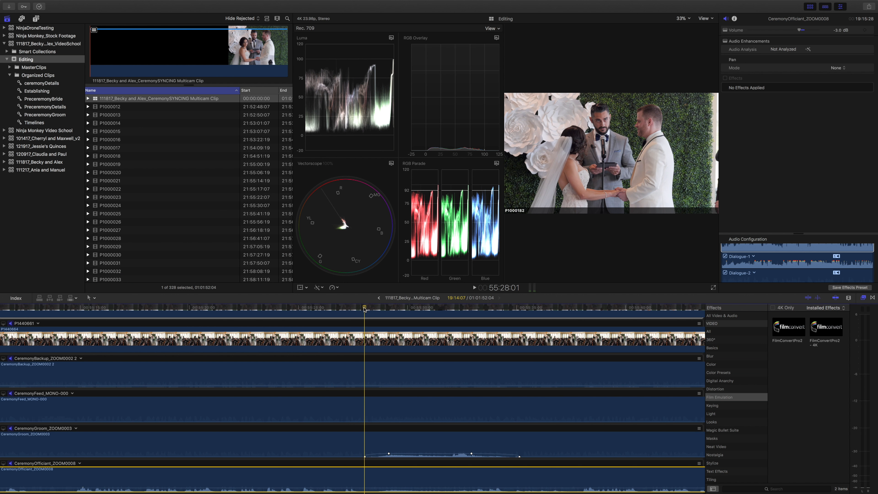
# Look over the full length of the ceremony multicam clip with its camera and recorder angles.
pyautogui.hotkey('shift', 'z')
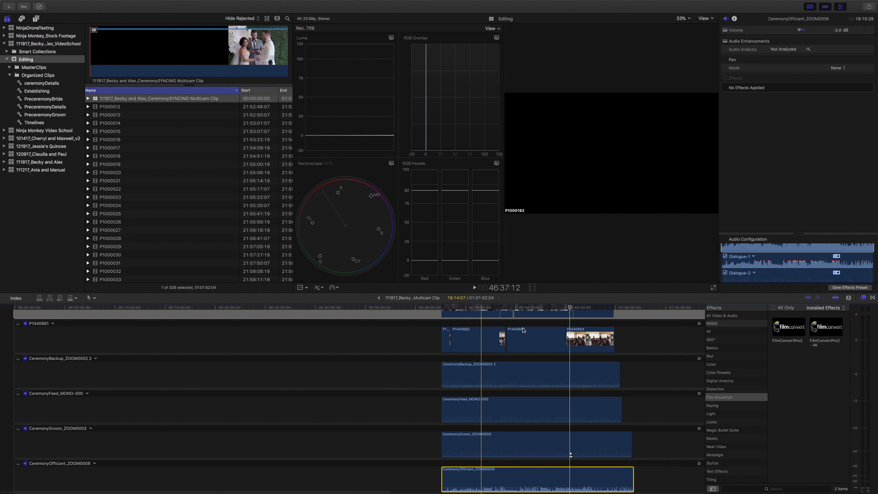
pyautogui.scroll(3, 528, 327)
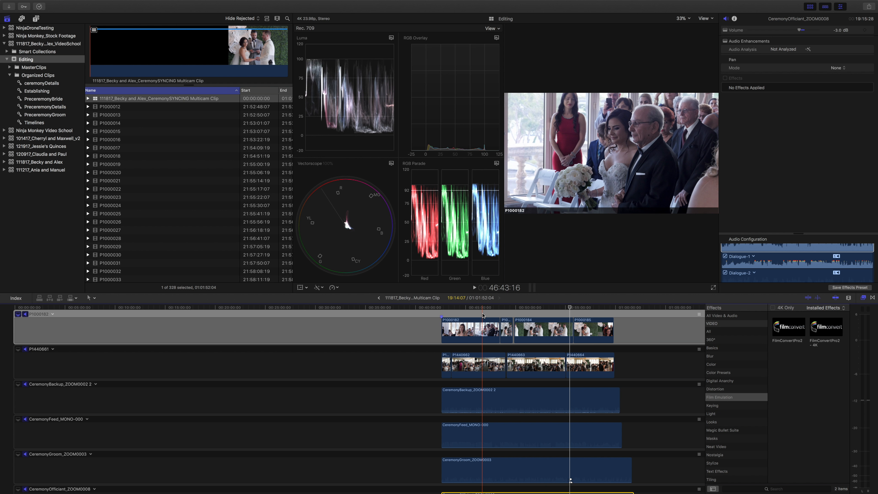
pyautogui.click(196, 247)
pyautogui.click(508, 313)
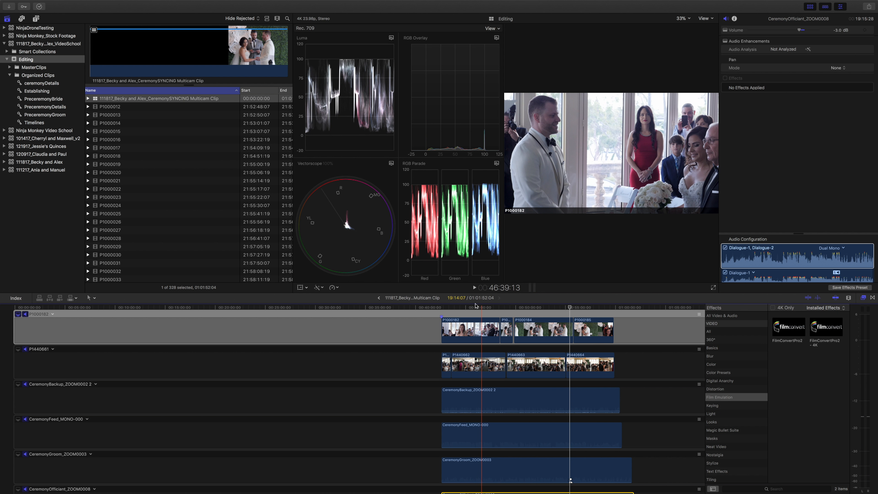
# Copy the beginning of the ceremony multicam clip's name, up to and including "Ceremony", leaving the name as it is.
pyautogui.click(140, 99)
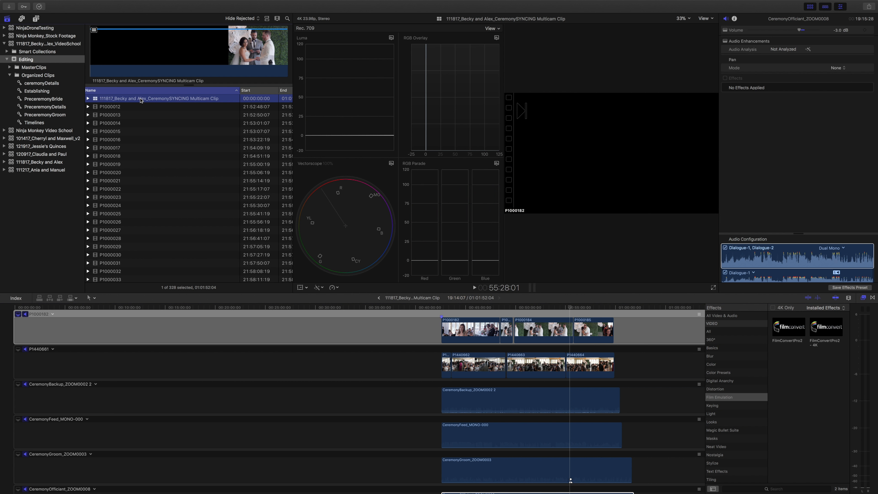
pyautogui.click(162, 98)
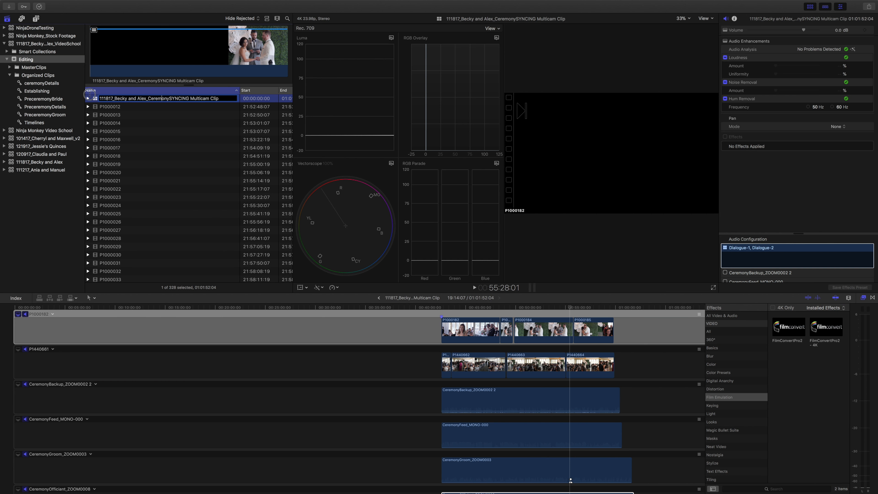
pyautogui.moveTo(169, 98); pyautogui.dragTo(88, 94)
pyautogui.press('super+c')
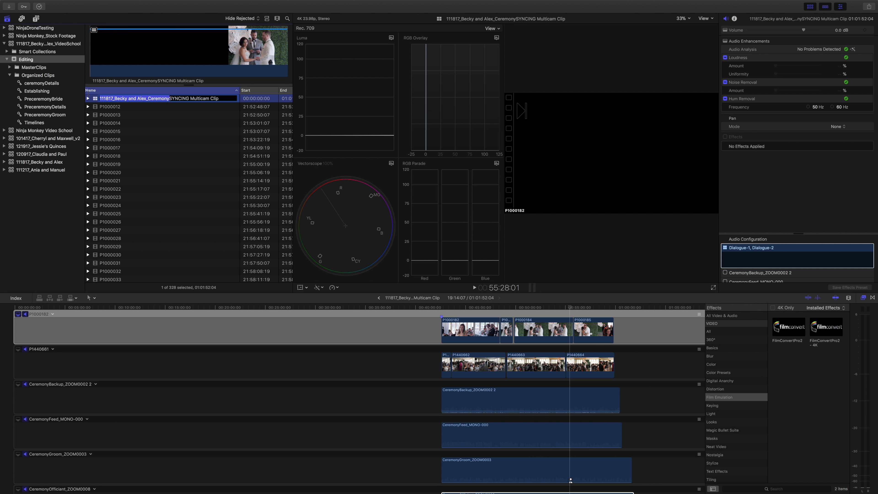
pyautogui.click(118, 108)
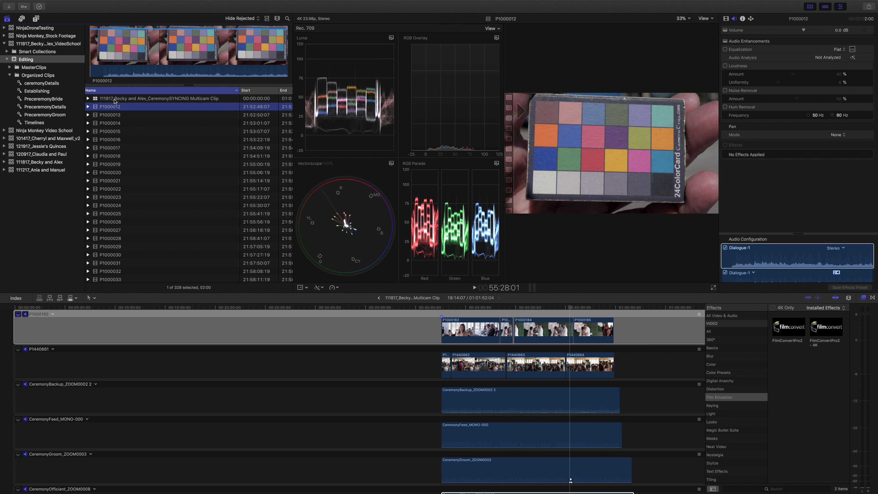
# Create a compound clip from the ceremony multicam clip in the Editing event, using the copied name ending in "_Ceremony".
pyautogui.click(115, 101)
pyautogui.rightClick(115, 100)
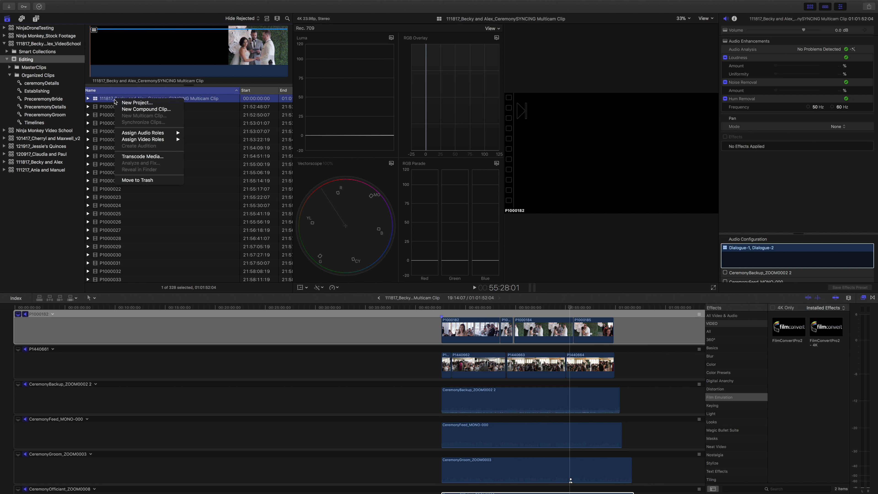
pyautogui.click(129, 109)
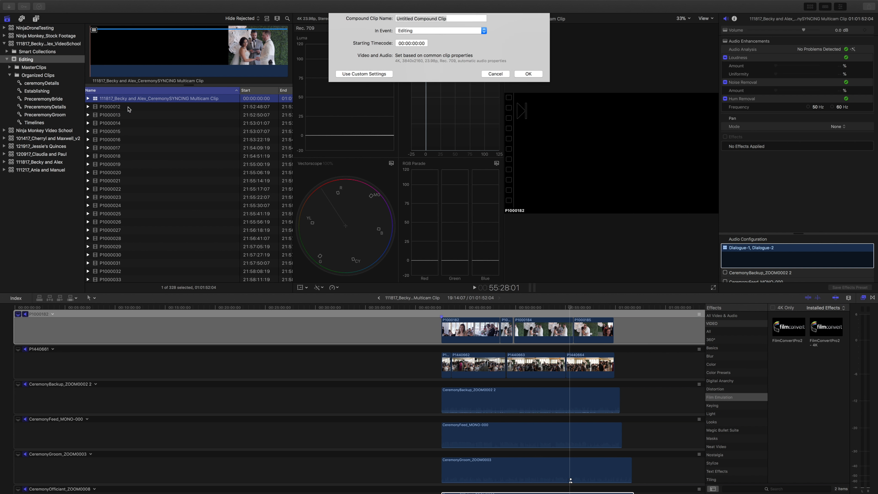
pyautogui.press('super+v')
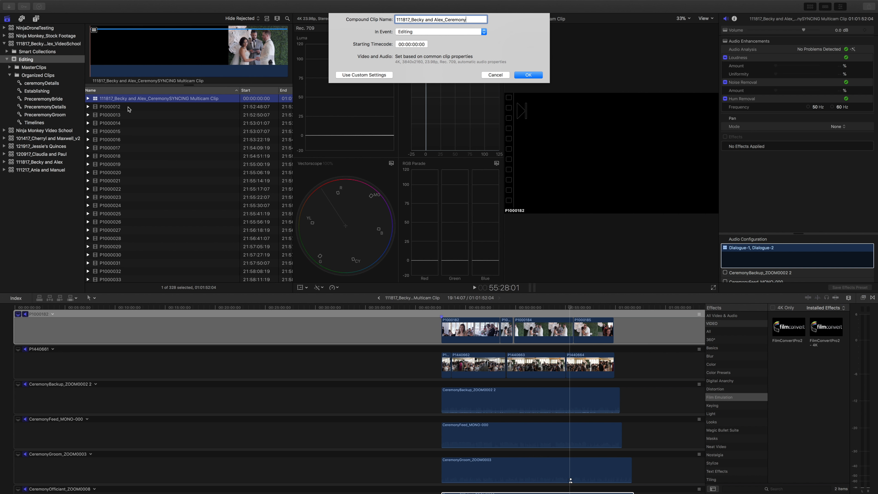
pyautogui.click(524, 75)
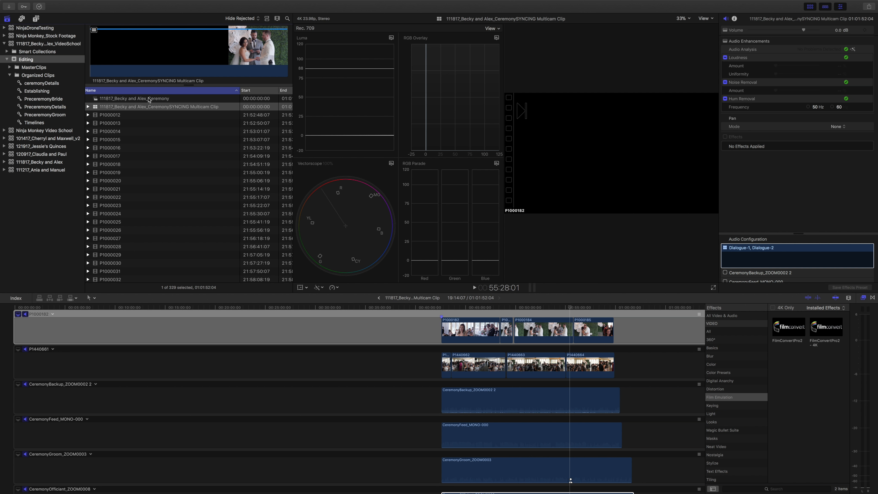
# Add the new ceremony compound clip to the Timelines keyword collection and open it in the timeline.
pyautogui.moveTo(95, 101); pyautogui.dragTo(43, 124)
pyautogui.click(43, 124)
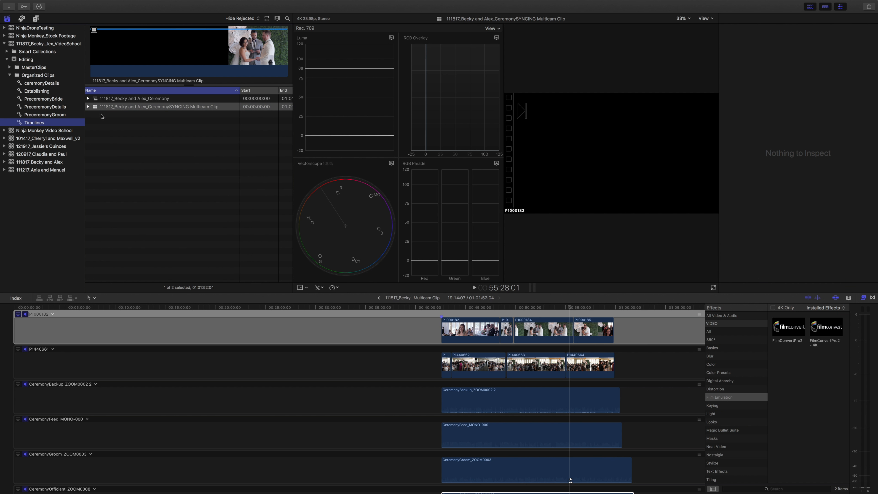
pyautogui.doubleClick(95, 99)
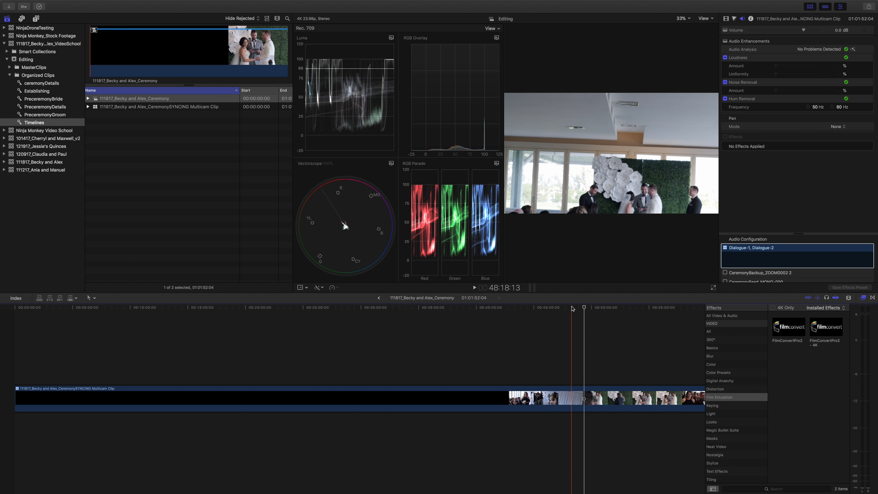
# Hide the browser, the inspector and the video scopes to enlarge the viewer.
pyautogui.click(811, 7)
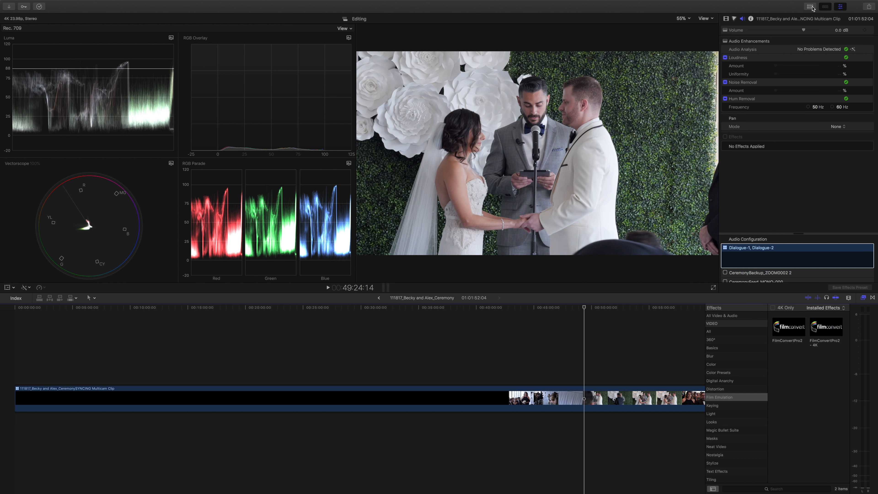
pyautogui.click(843, 6)
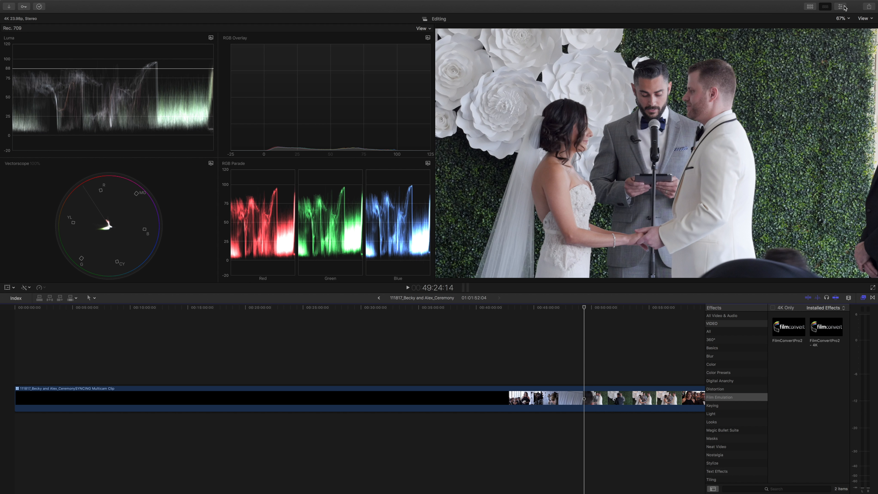
pyautogui.press('super+7')
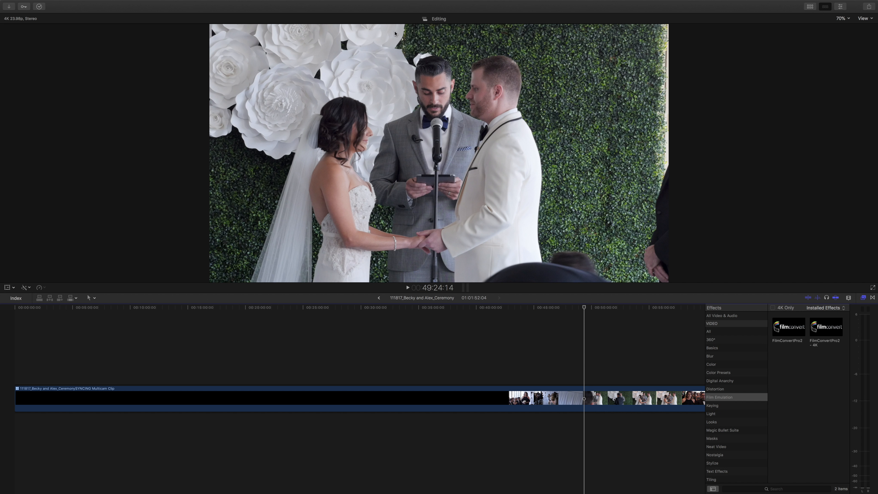
# Show the multicam Angles beside the viewer and check both camera angles at several points of the ceremony, ending at about 50:00.
pyautogui.click(864, 19)
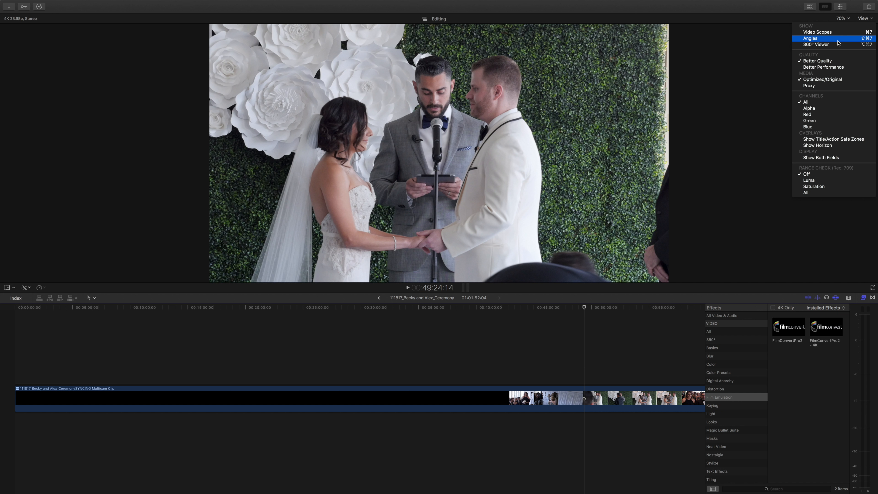
pyautogui.click(864, 18)
pyautogui.click(865, 19)
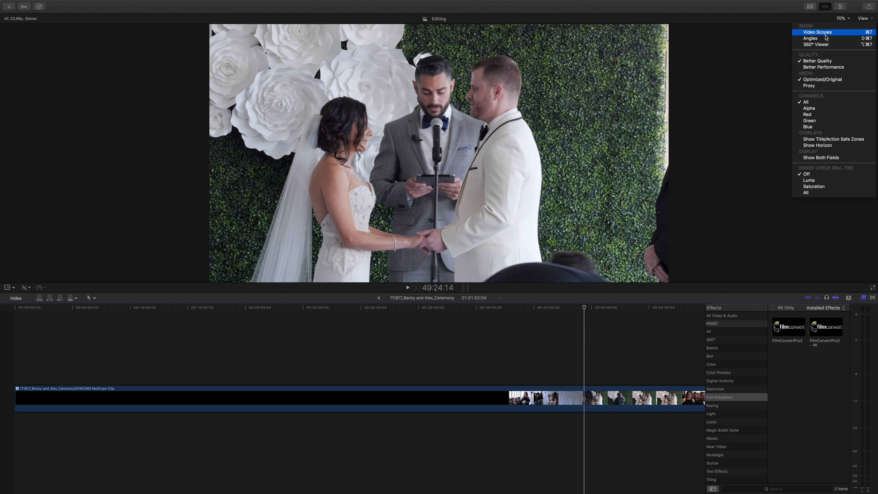
pyautogui.click(819, 39)
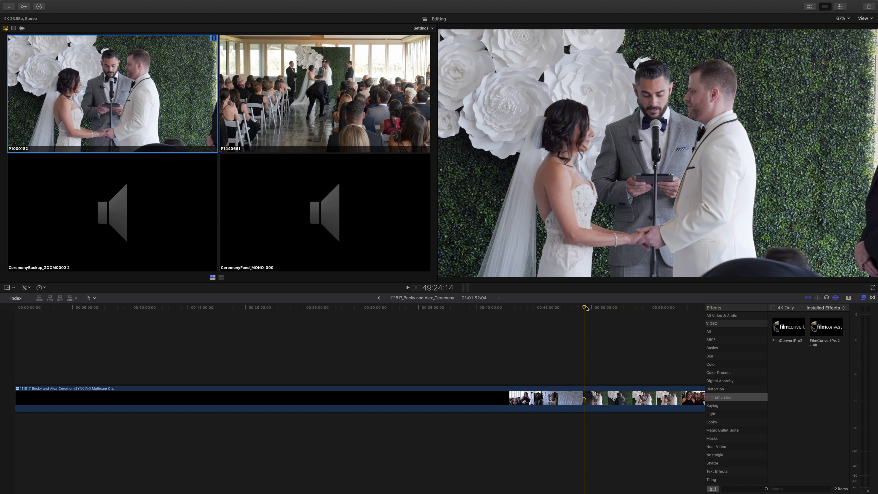
pyautogui.moveTo(587, 308); pyautogui.dragTo(601, 308)
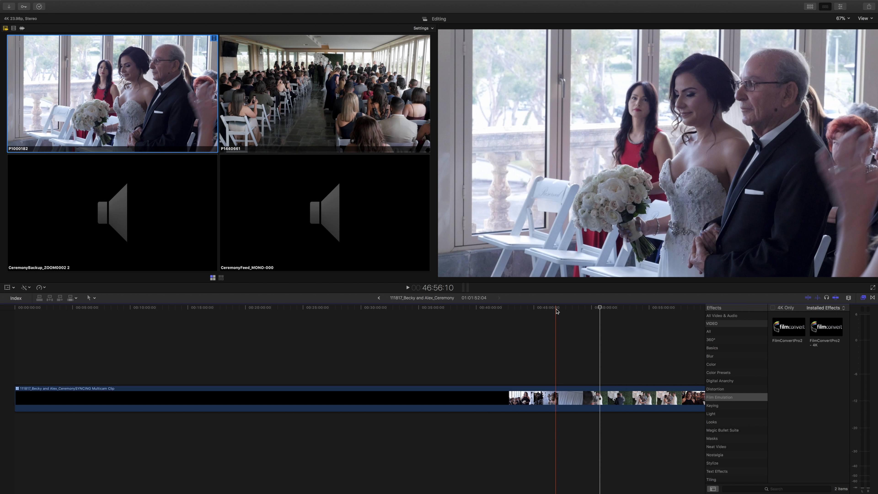
pyautogui.click(564, 309)
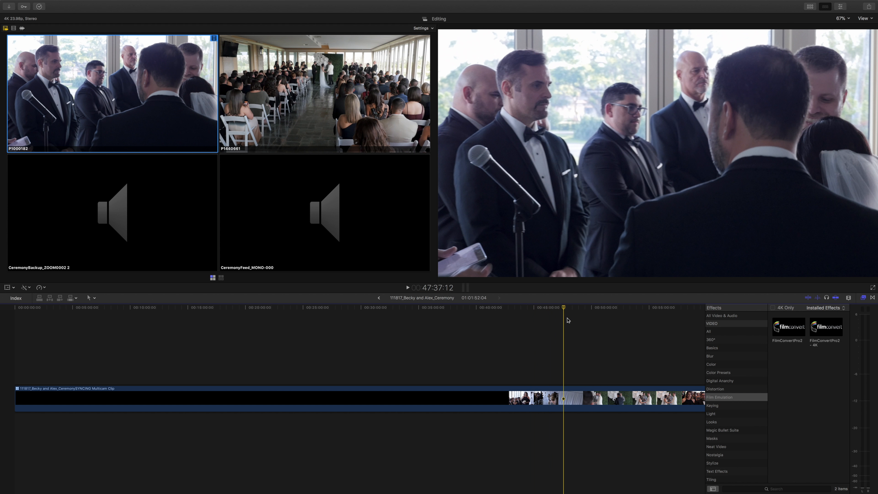
pyautogui.click(590, 311)
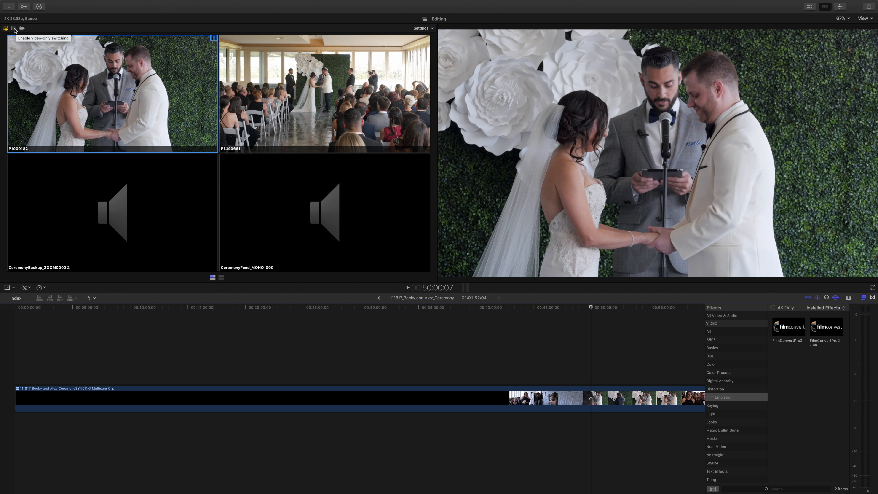
# Enable video-only switching and, with the playhead at about 46:08, switch the ceremony clip to angle P1440661.
pyautogui.click(13, 29)
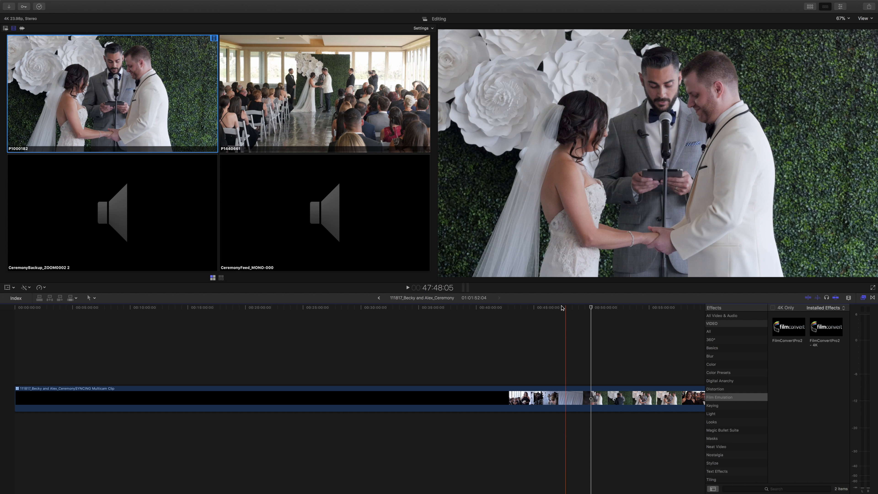
pyautogui.click(547, 308)
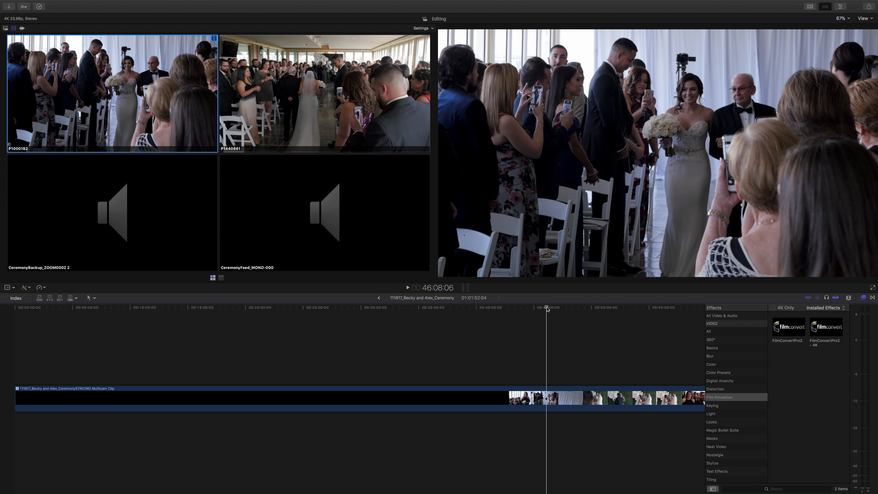
pyautogui.click(325, 69)
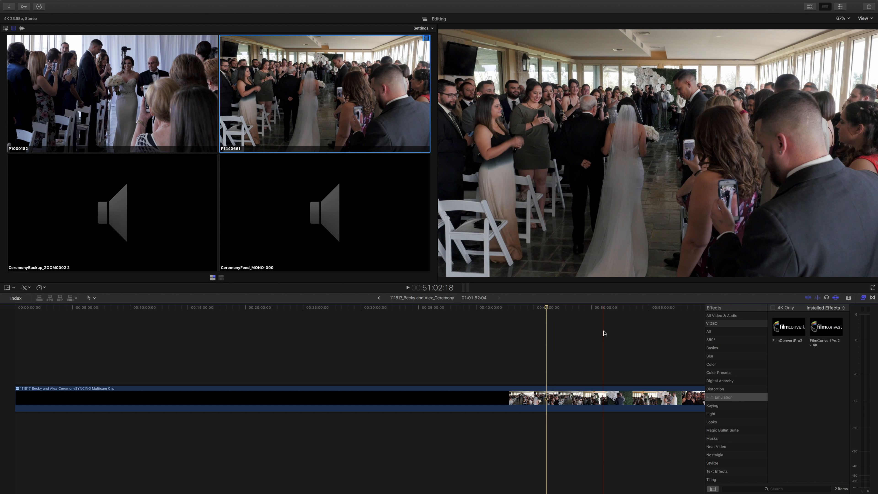
# Find the first usable frame of the procession at 42:37:22 and trim the start of the ceremony clip to it.
pyautogui.hscroll(3, 528, 308)
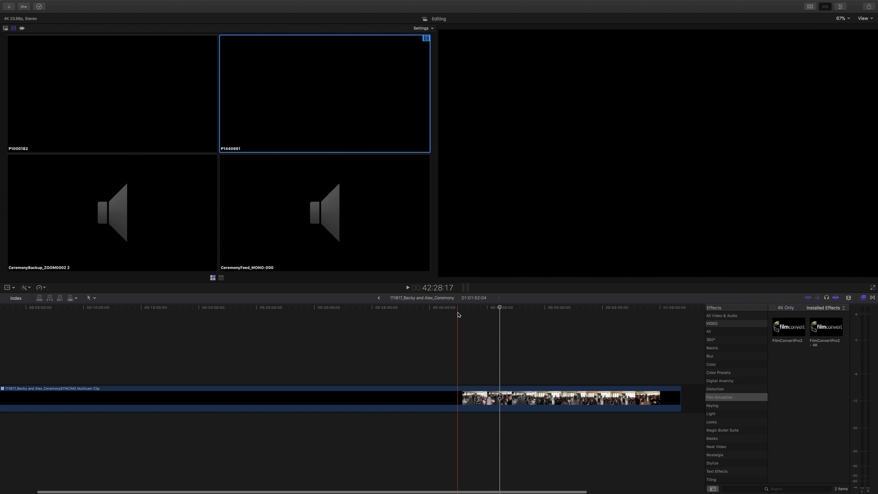
pyautogui.click(465, 309)
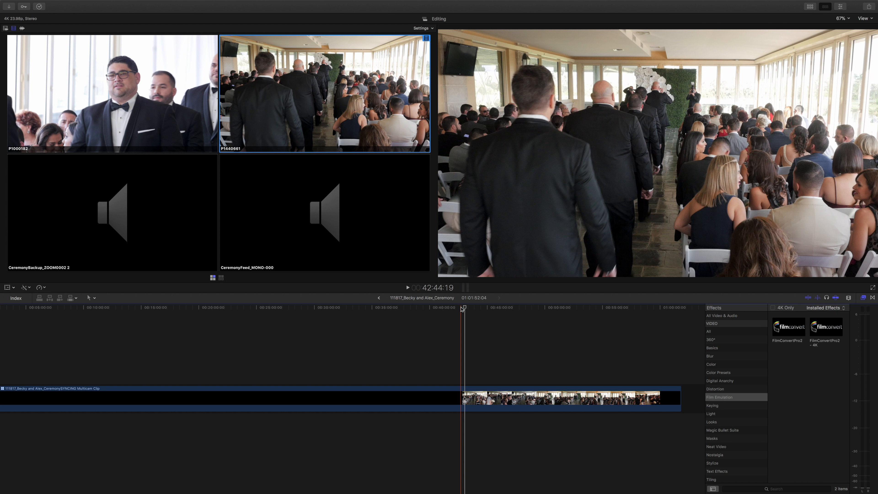
pyautogui.press('space')
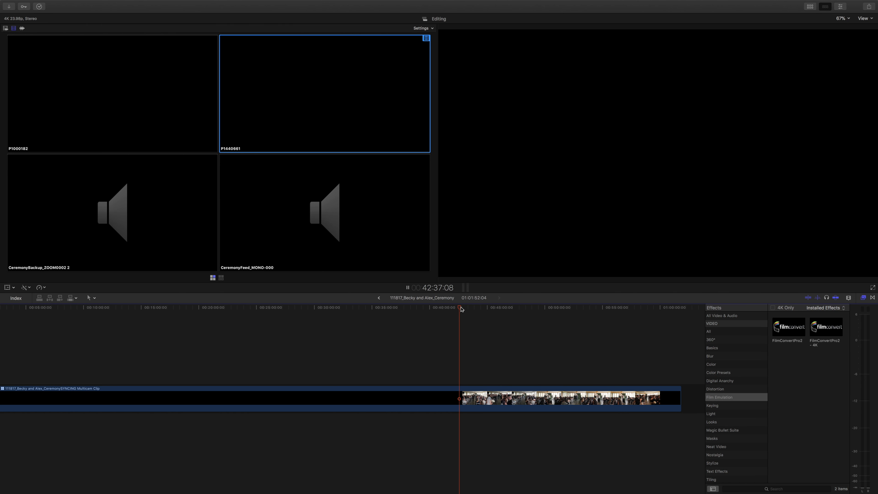
pyautogui.press('space')
pyautogui.press('j')
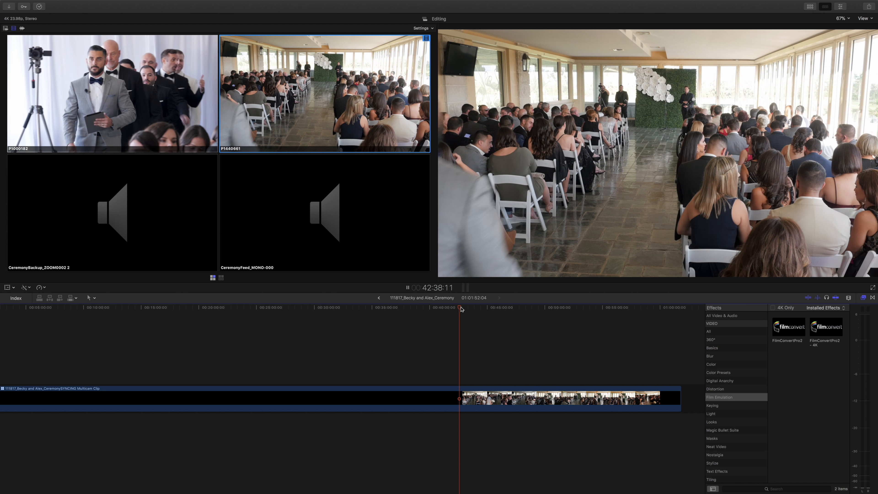
pyautogui.press('k')
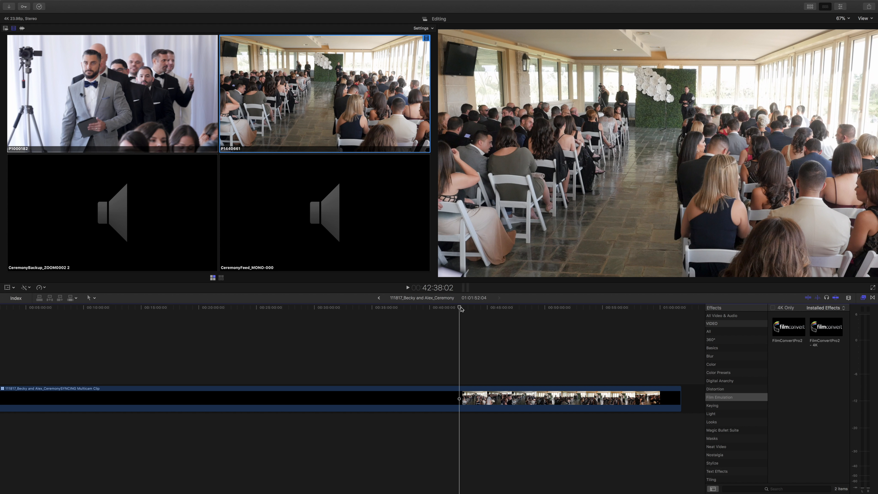
pyautogui.press('Left')
pyautogui.press('Left')
pyautogui.press('Left')
pyautogui.press('Left')
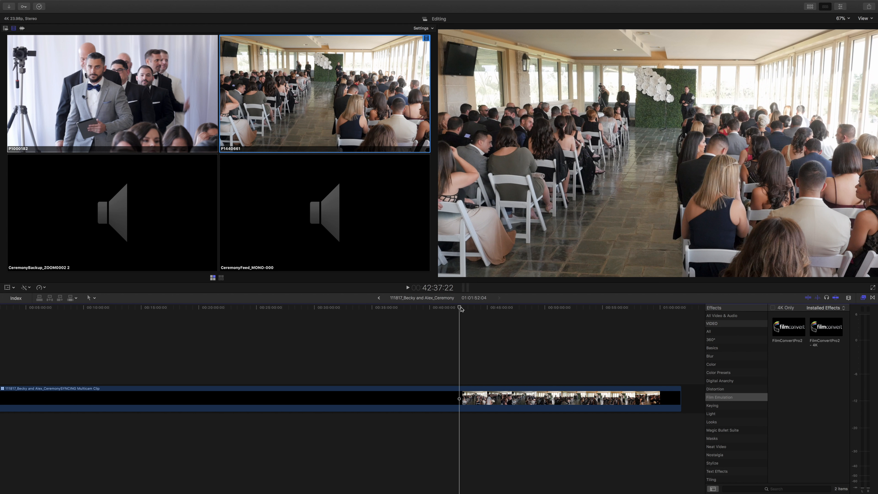
pyautogui.hotkey('alt', '[')
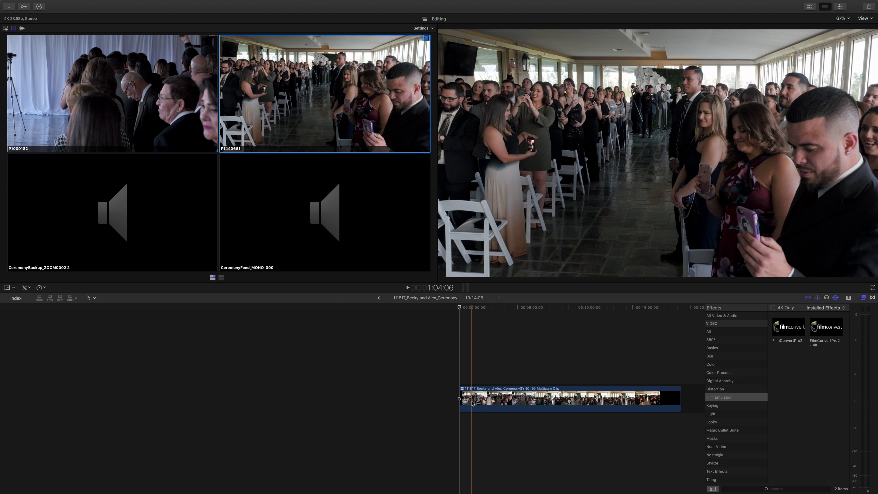
# Open the ceremony multicam, extend the starts of the first P1000182 and P1440661 clips earlier, and return to the ceremony timeline.
pyautogui.click(471, 401)
pyautogui.doubleClick(472, 402)
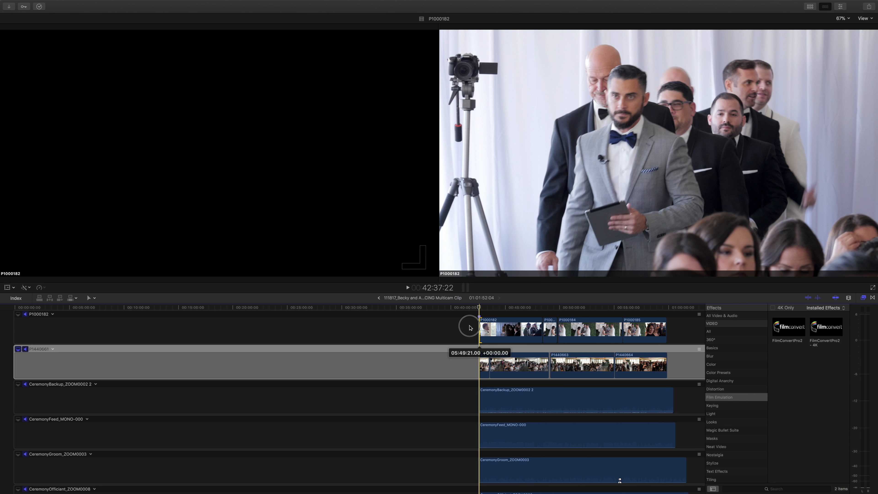
pyautogui.moveTo(469, 326); pyautogui.dragTo(456, 327)
pyautogui.press('super+equal')
pyautogui.press('super+equal')
pyautogui.moveTo(551, 324); pyautogui.dragTo(518, 326)
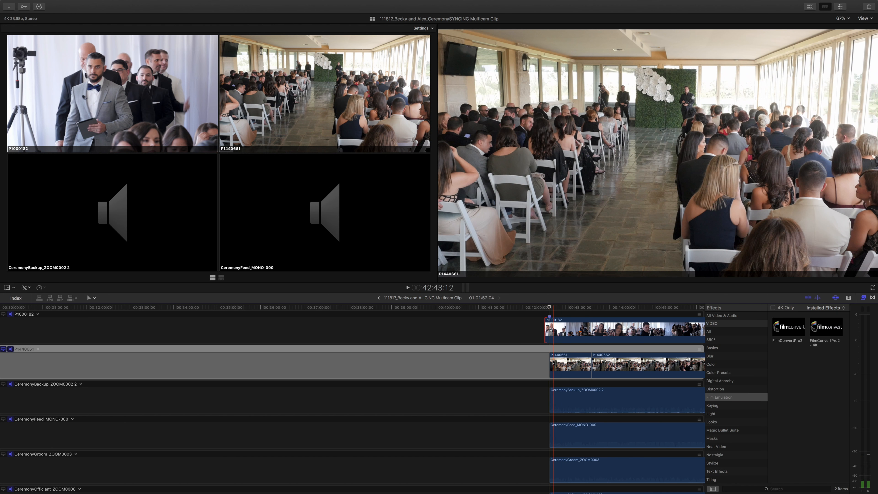
pyautogui.moveTo(551, 362); pyautogui.dragTo(523, 362)
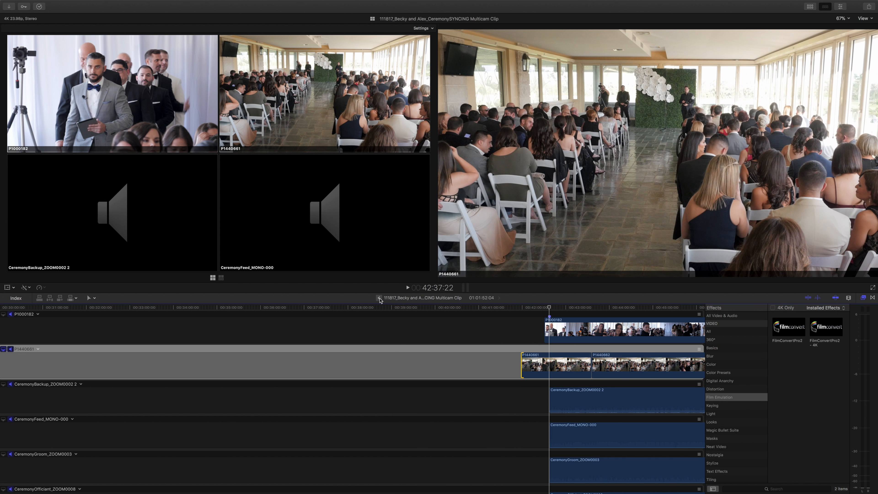
pyautogui.click(379, 298)
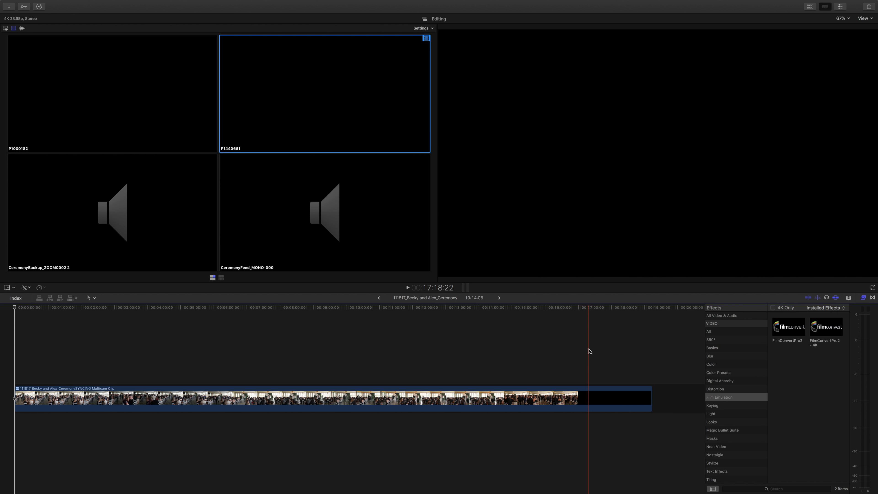
# Trim the end of the ceremony clip to 17:18:22, removing most of the black tail.
pyautogui.click(589, 351)
pyautogui.click(590, 397)
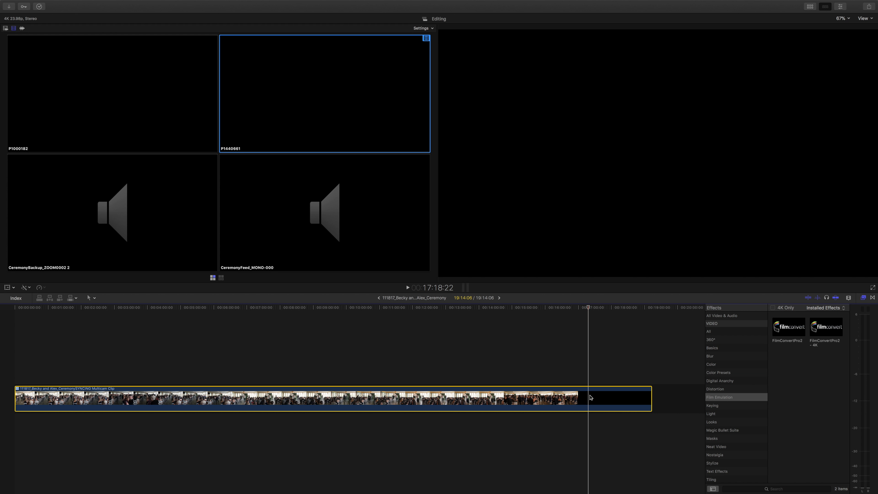
pyautogui.hotkey('alt', ']')
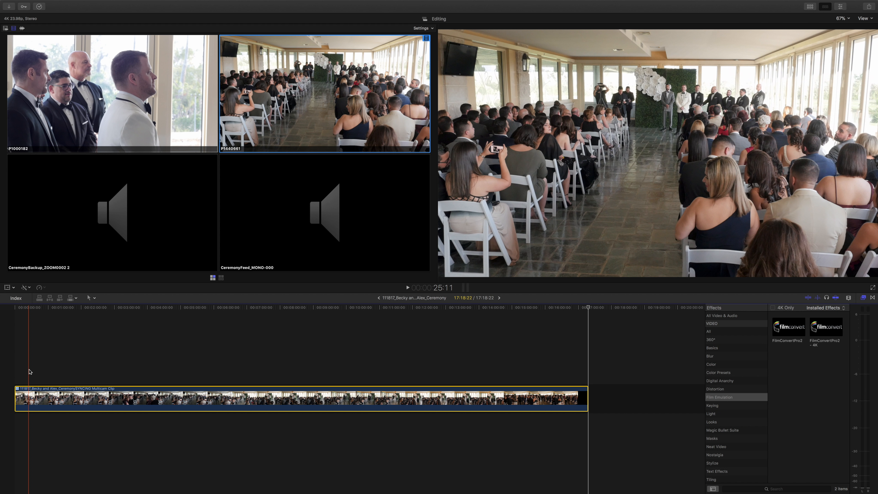
# Switch the ceremony clip to angle P1000182 from its very beginning and play the opening briefly.
pyautogui.click(17, 358)
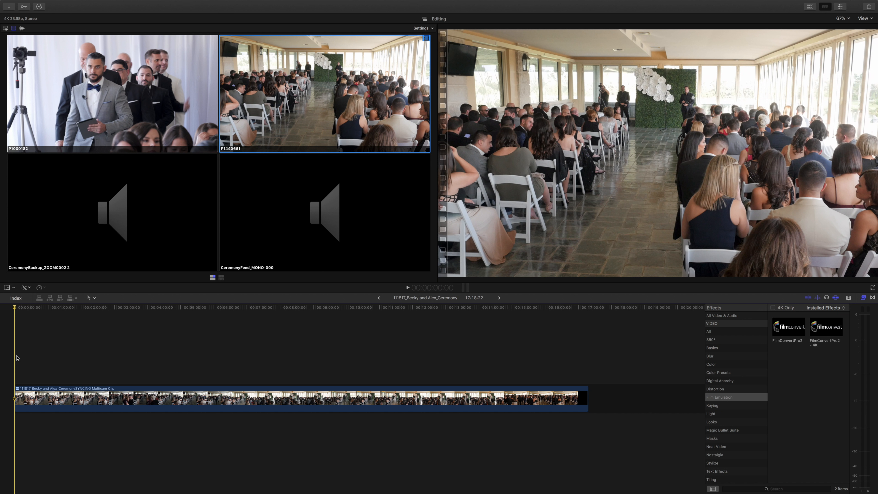
pyautogui.press('1')
pyautogui.press('space')
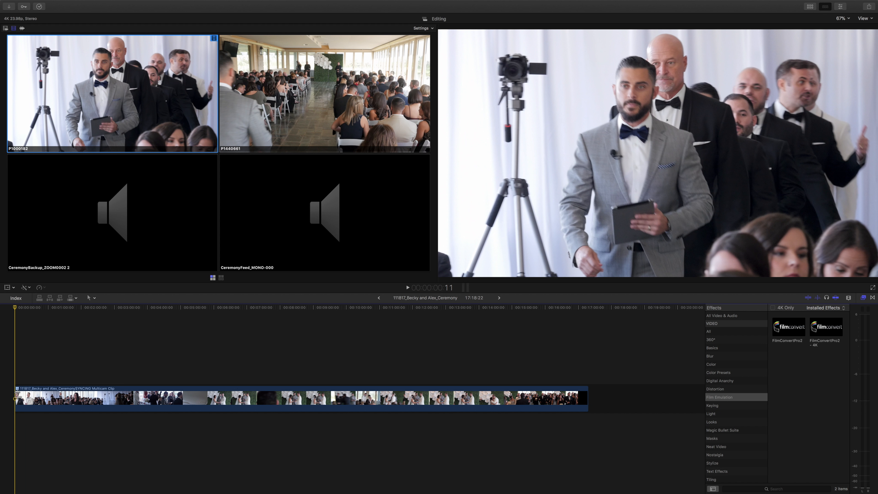
pyautogui.press('space')
# Show the inspector for the ceremony clip and enable the CeremonyBackup, CeremonyFeed, CeremonyGroom and CeremonyOfficiant audio in an enlarged Audio Configuration.
pyautogui.click(31, 397)
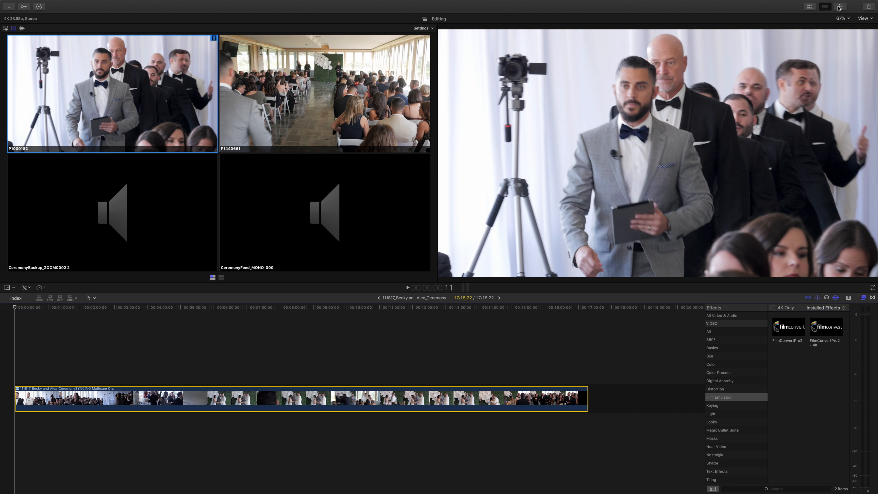
pyautogui.click(839, 7)
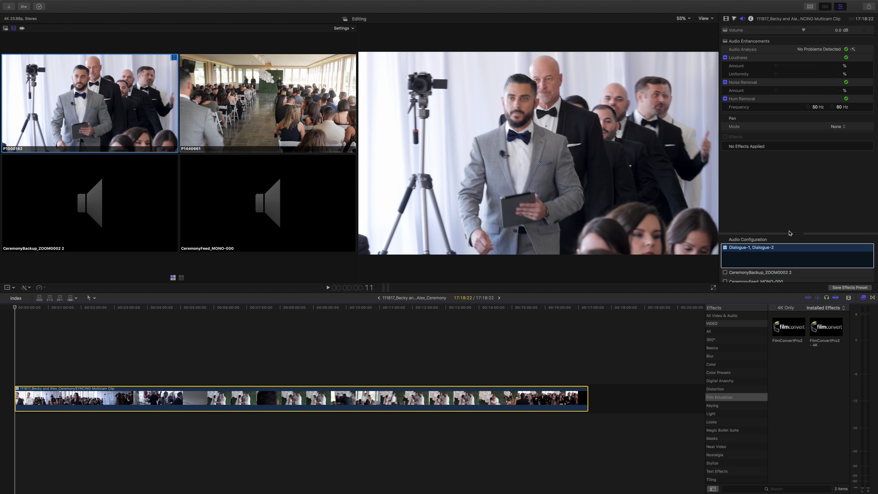
pyautogui.click(774, 251)
pyautogui.moveTo(803, 234); pyautogui.dragTo(798, 182)
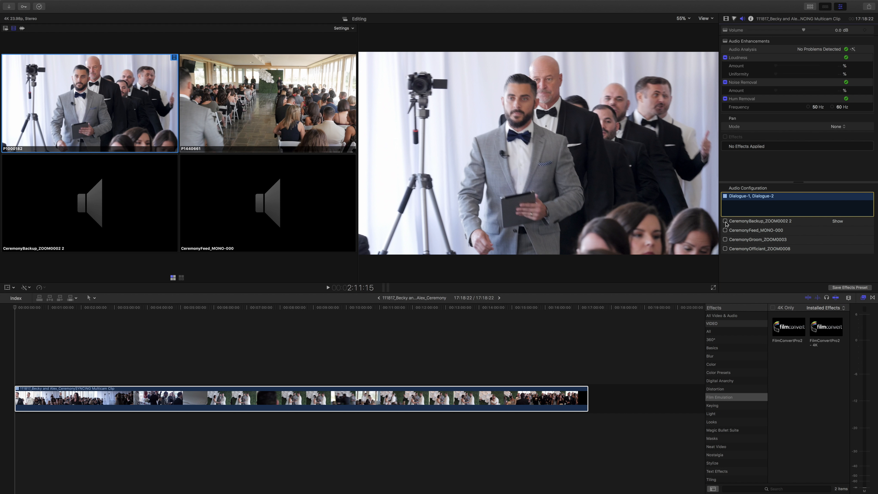
pyautogui.click(724, 221)
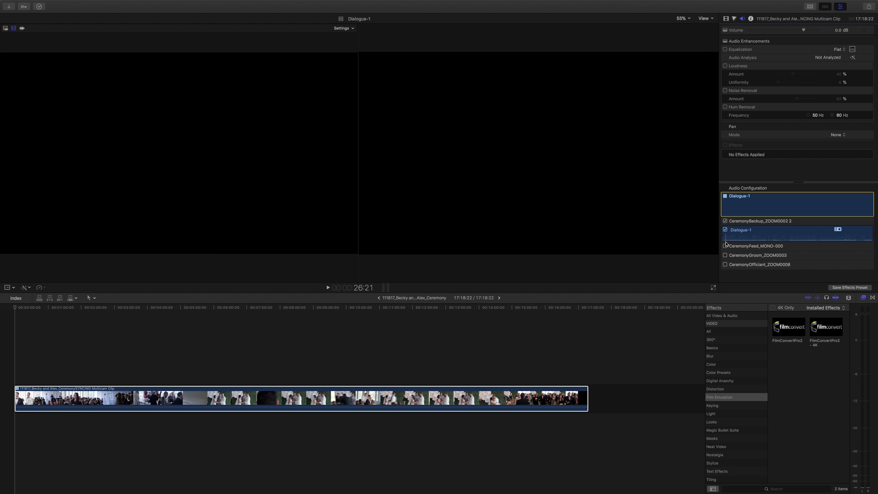
pyautogui.click(725, 246)
pyautogui.click(724, 271)
pyautogui.scroll(-2, 725, 274)
pyautogui.click(724, 277)
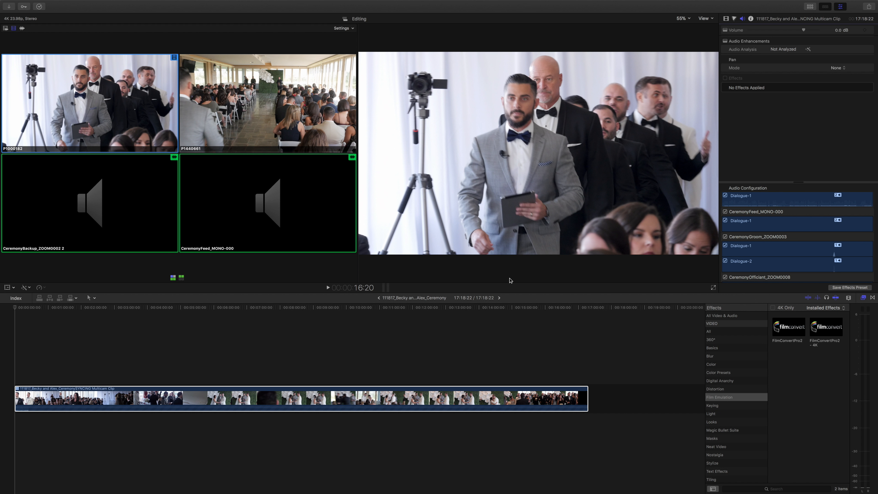
# Check the enabled audio components and play the ceremony at about 4:38 to hear the combined sound.
pyautogui.click(421, 305)
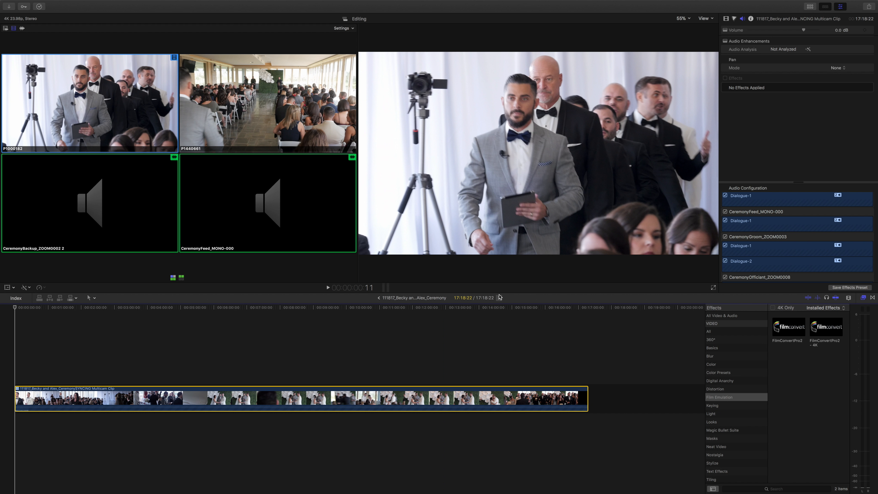
pyautogui.scroll(-2, 763, 234)
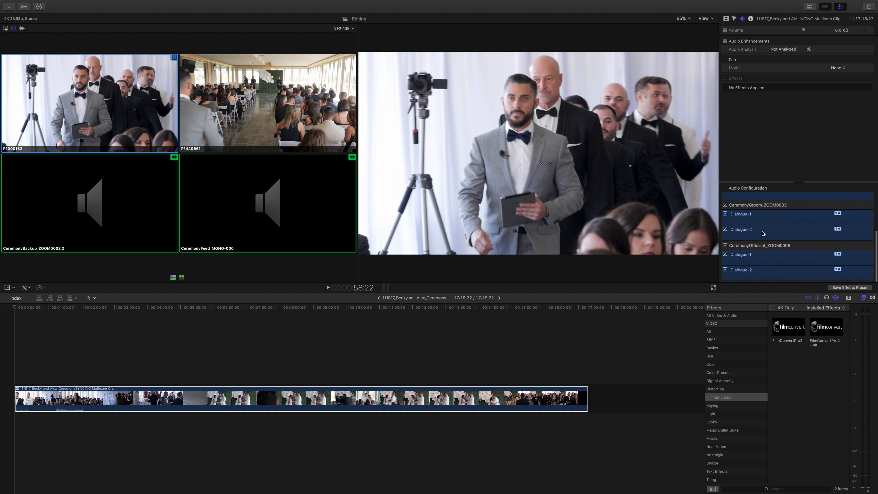
pyautogui.scroll(5, 763, 234)
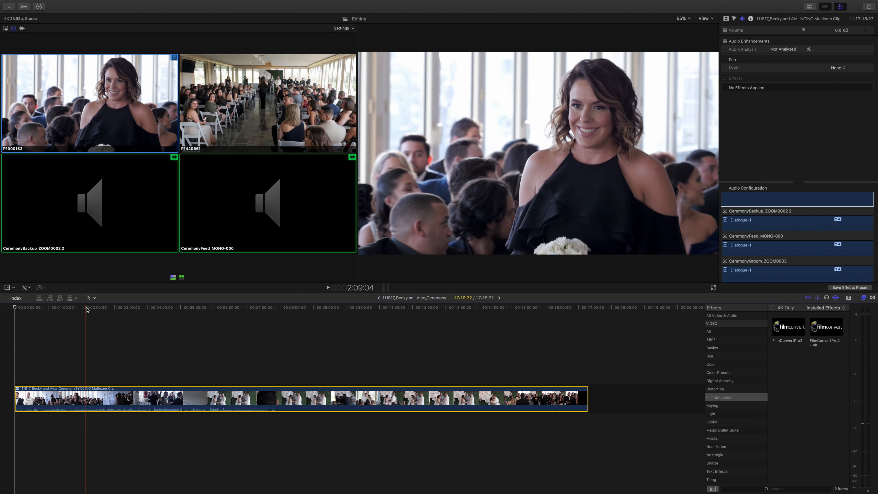
pyautogui.press('space')
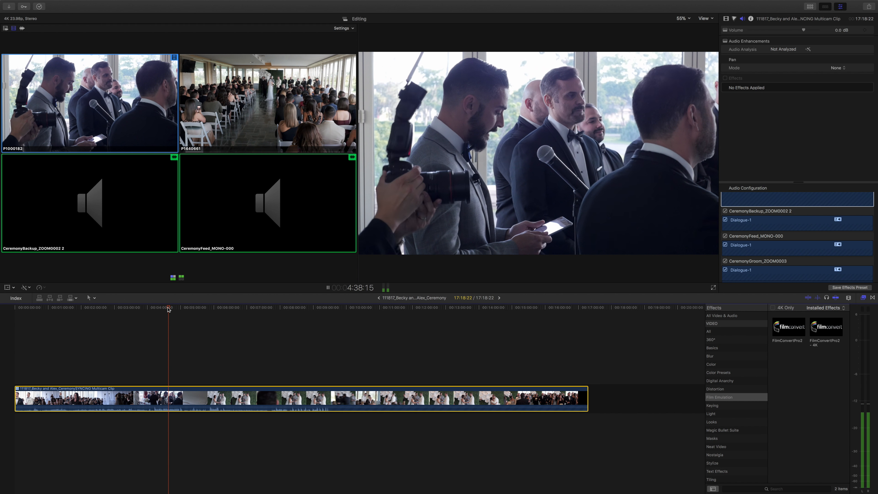
pyautogui.press('space')
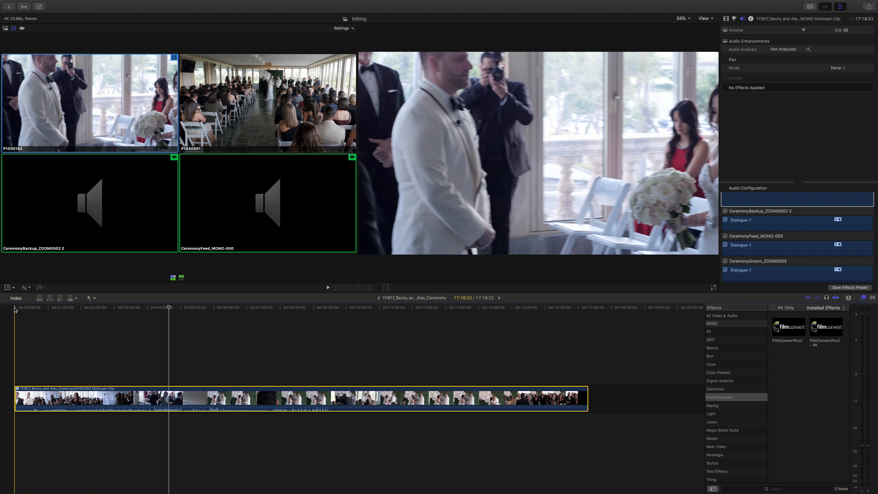
# Play the ceremony from the start and cut live to angle P1440661 at about 3 seconds.
pyautogui.click(15, 308)
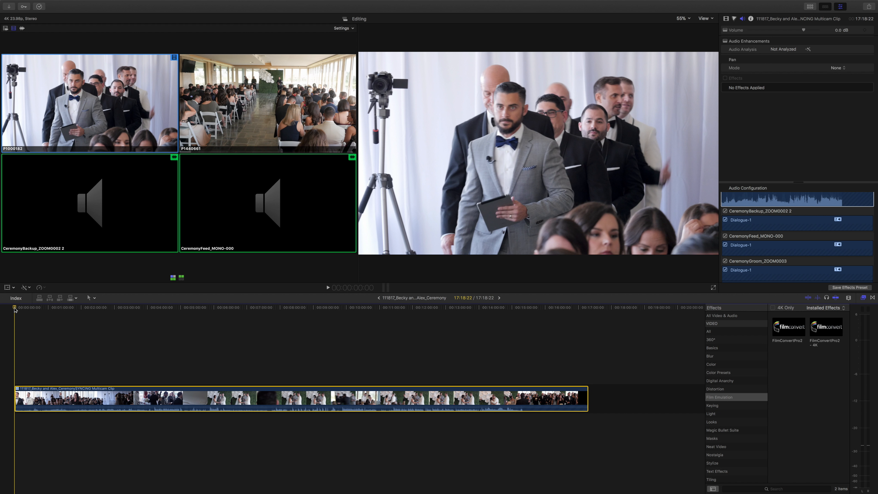
pyautogui.press('space')
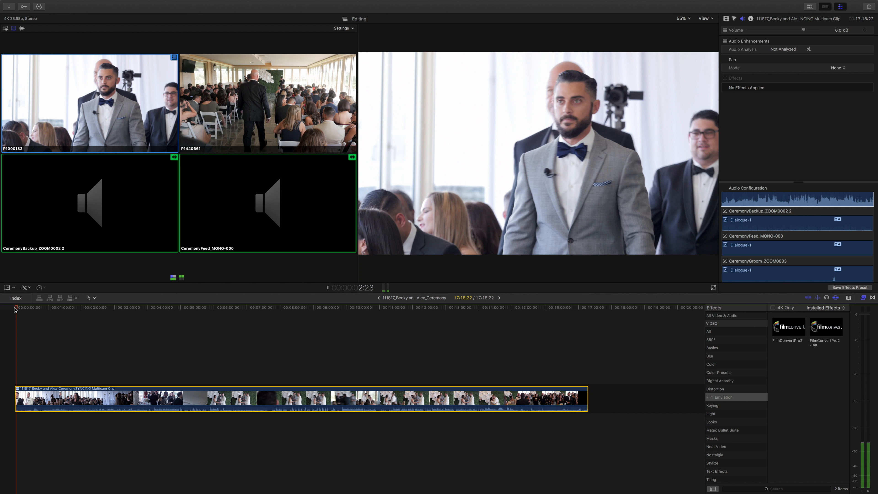
pyautogui.press('2')
pyautogui.press('space')
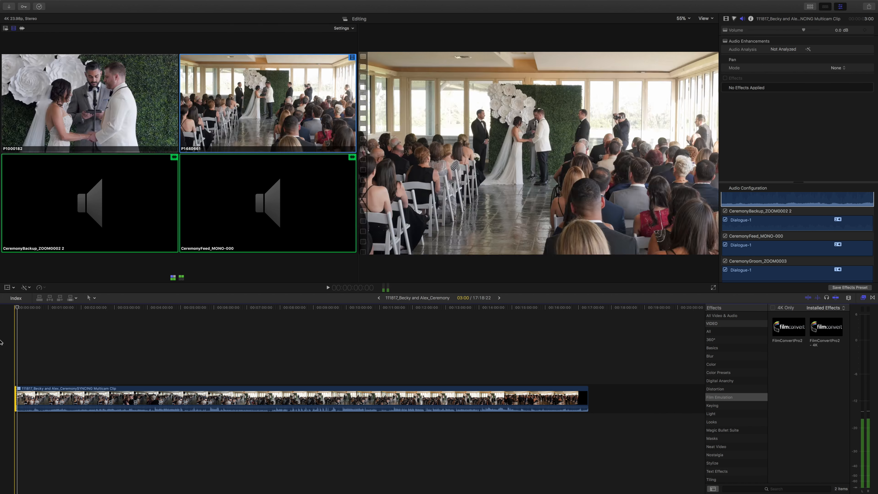
# Replay the opening seconds to review the cut to angle P1440661, and return the playhead to the start.
pyautogui.click(14, 307)
pyautogui.press('space')
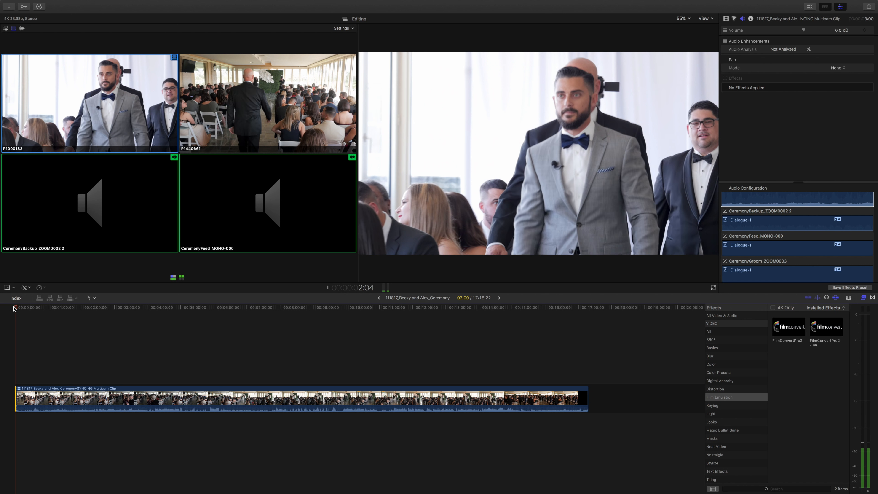
pyautogui.press('2')
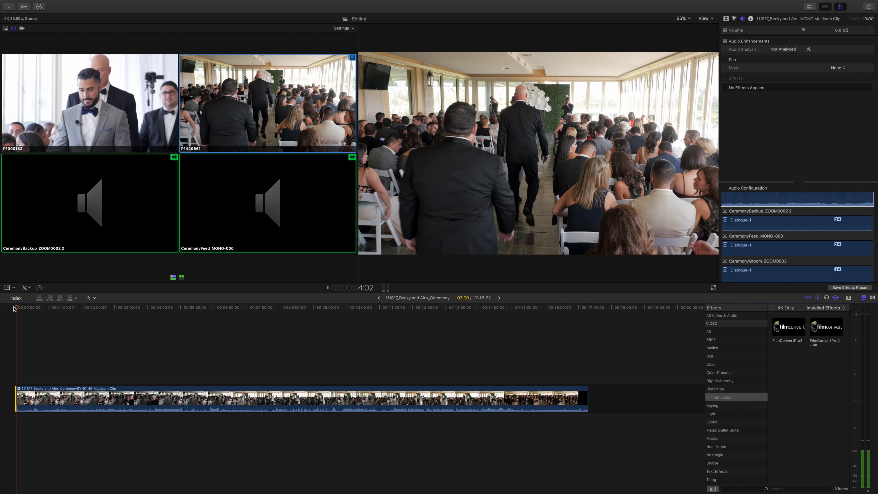
pyautogui.press('space')
pyautogui.click(15, 308)
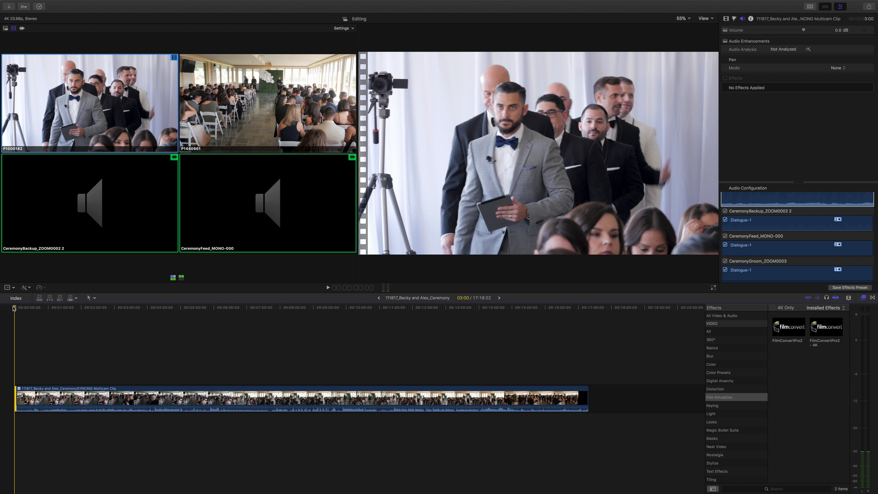
# Switch the viewer's playback to proxy media and close the Background Tasks window.
pyautogui.click(705, 19)
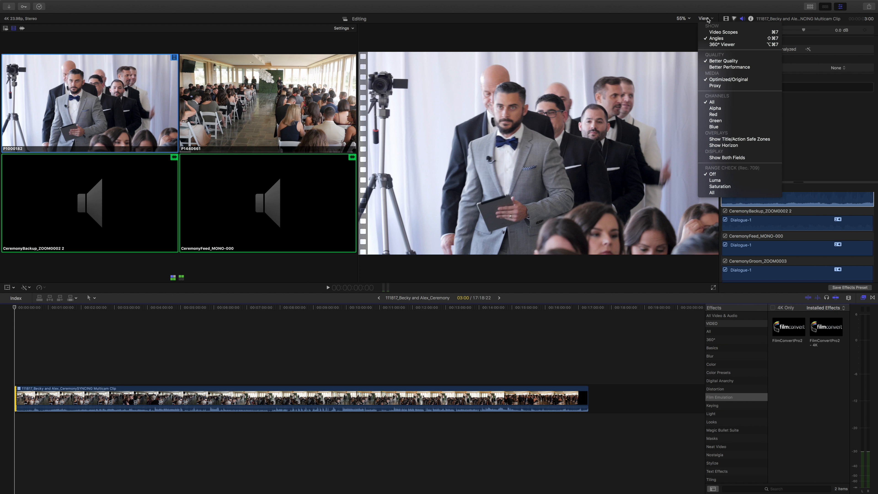
pyautogui.click(722, 88)
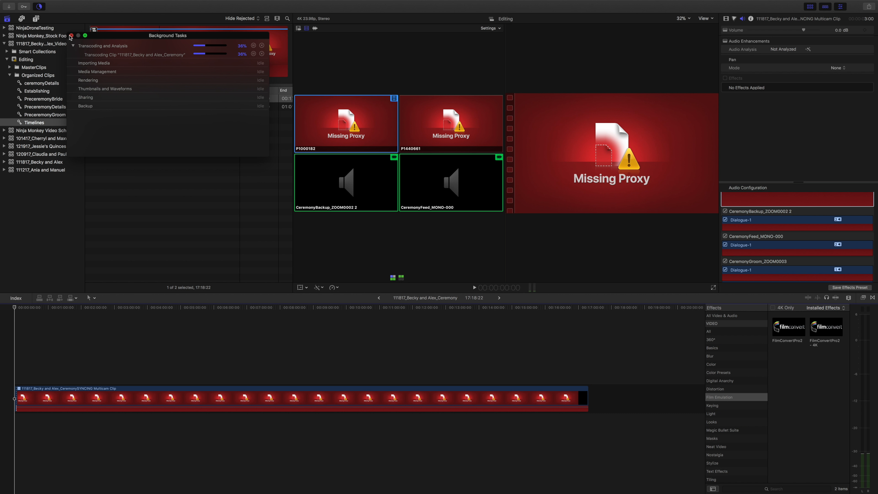
pyautogui.click(71, 35)
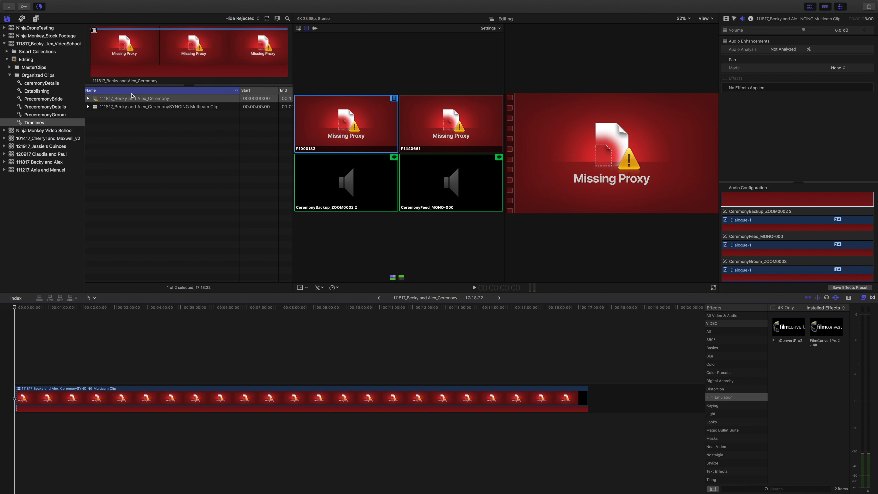
# Select proxy media creation in the ceremony project's transcoding options, then cancel the transcode.
pyautogui.rightClick(97, 101)
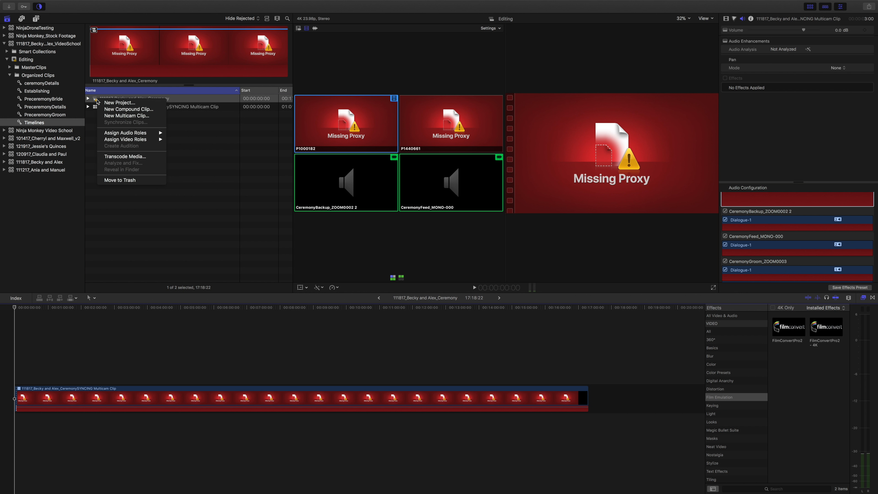
pyautogui.click(137, 158)
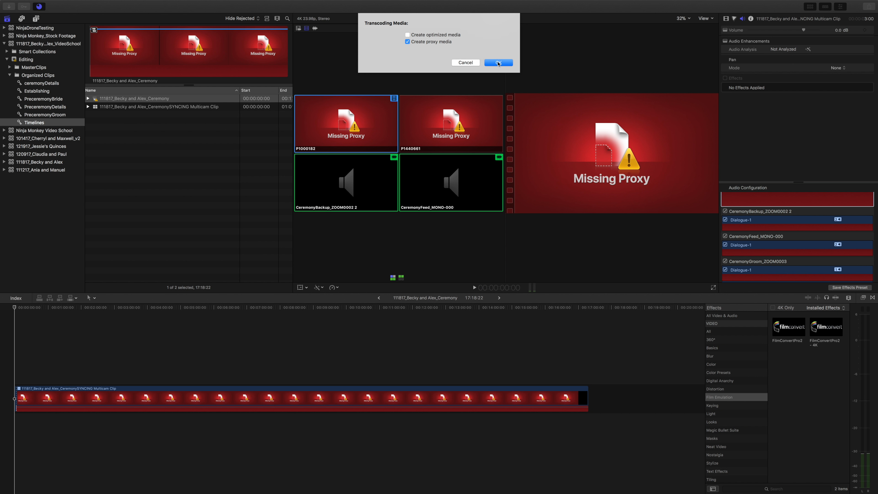
pyautogui.click(469, 64)
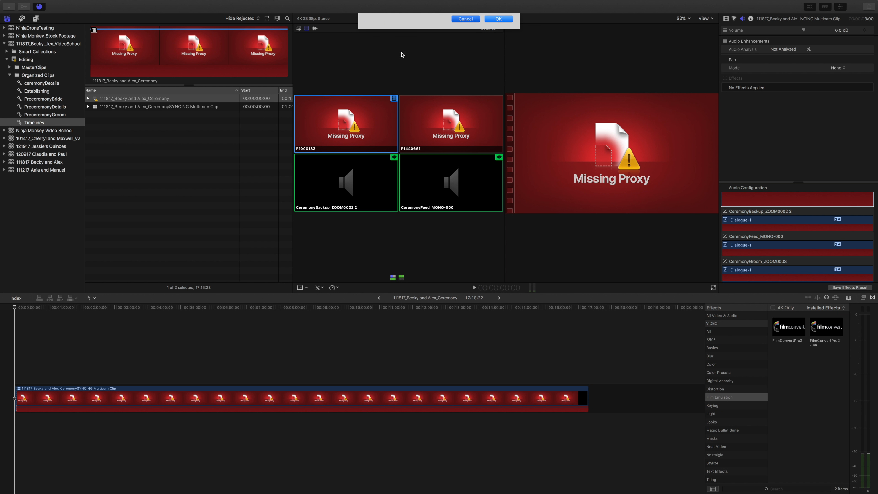
pyautogui.click(40, 7)
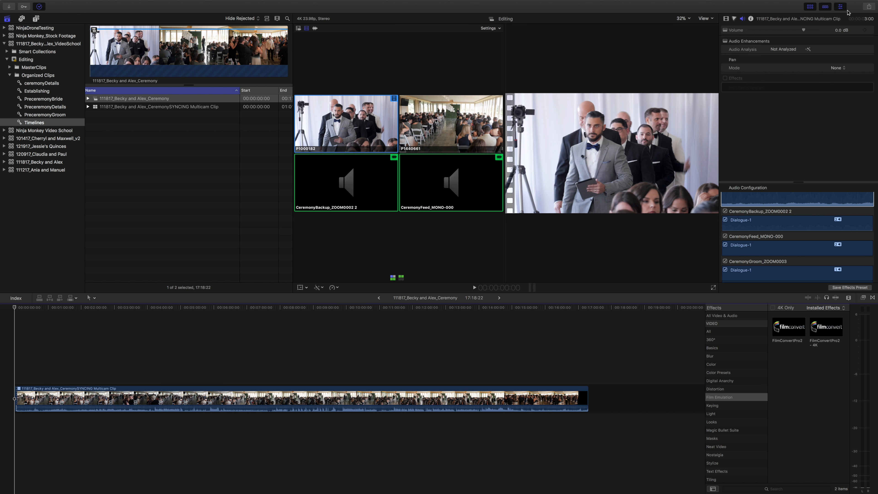
# Hide the browser and inspector, and play the opening 14 seconds while cutting live between angles P1440661 and P1000182, ending on P1000182.
pyautogui.click(809, 6)
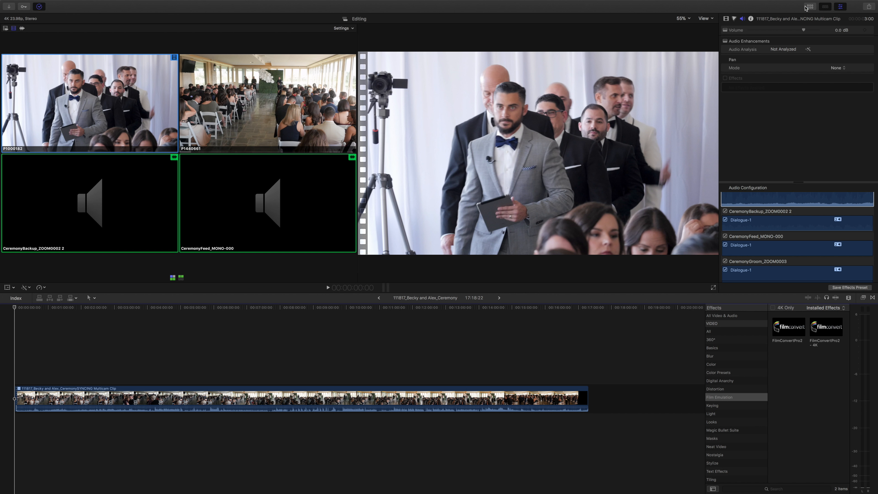
pyautogui.click(844, 7)
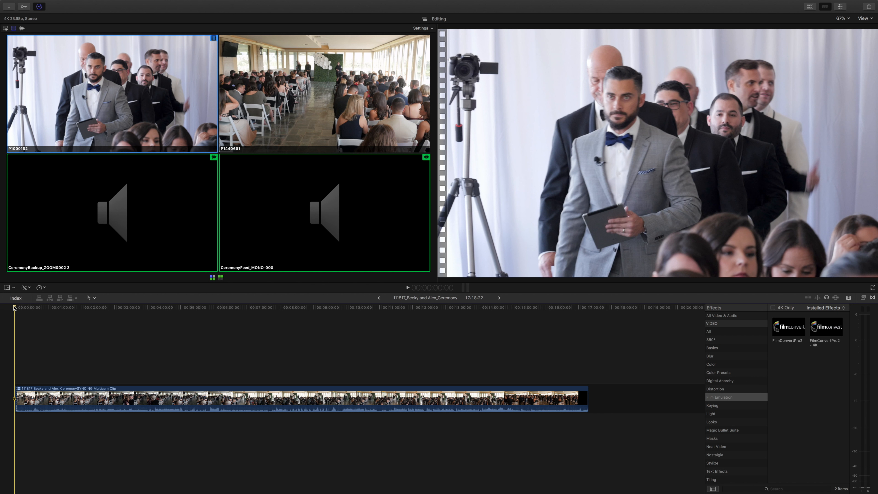
pyautogui.press('space')
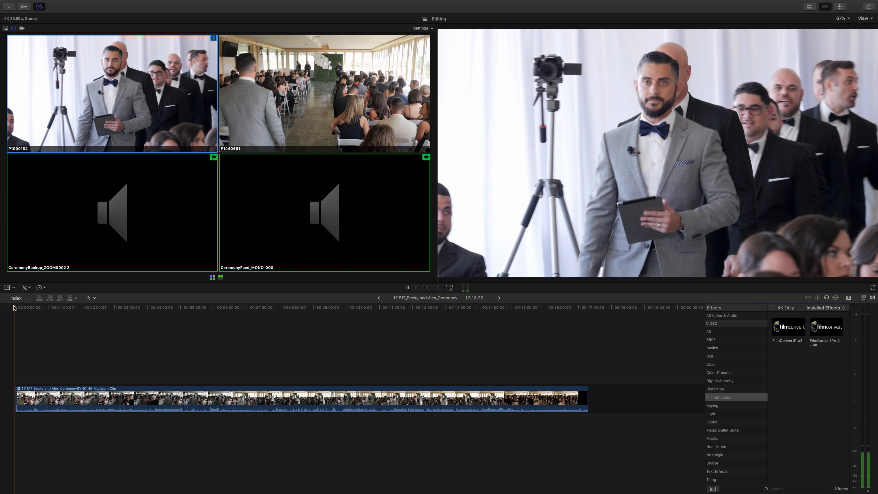
pyautogui.press('2')
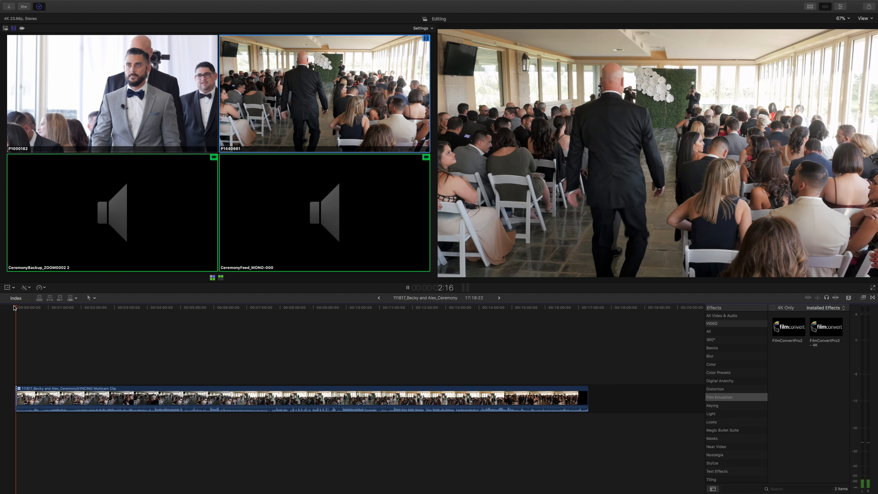
pyautogui.press('1')
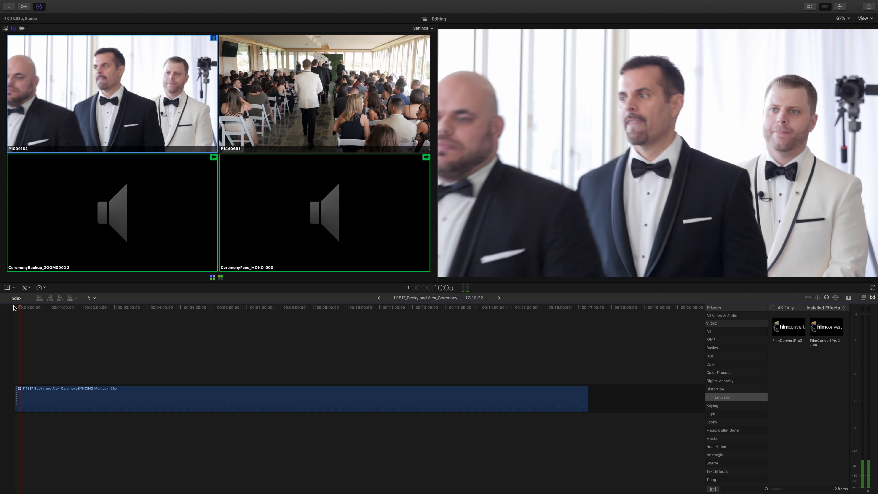
pyautogui.press('2')
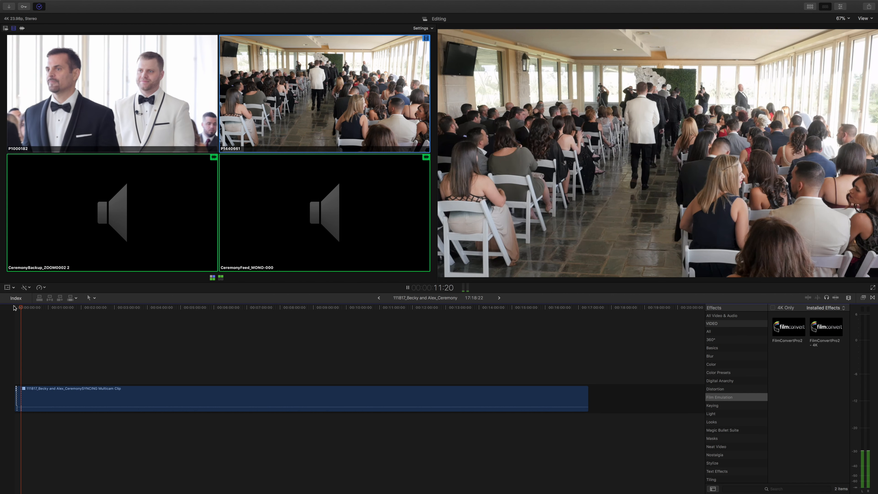
pyautogui.press('1')
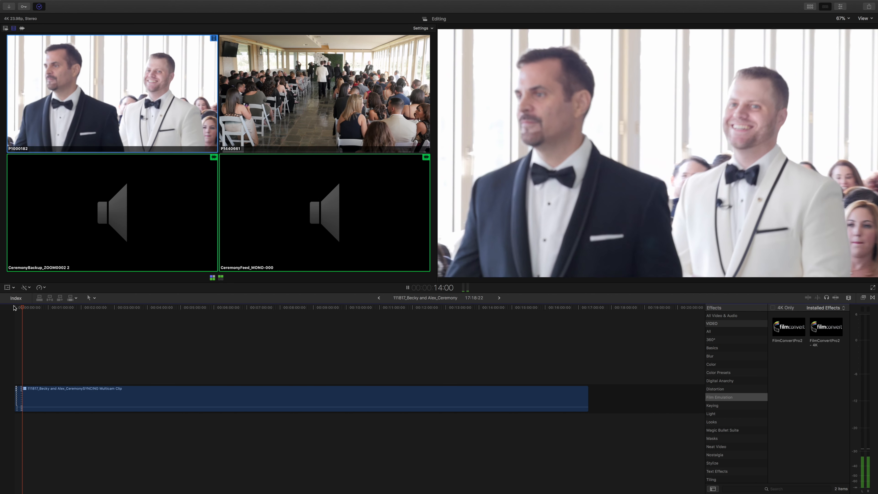
pyautogui.press('space')
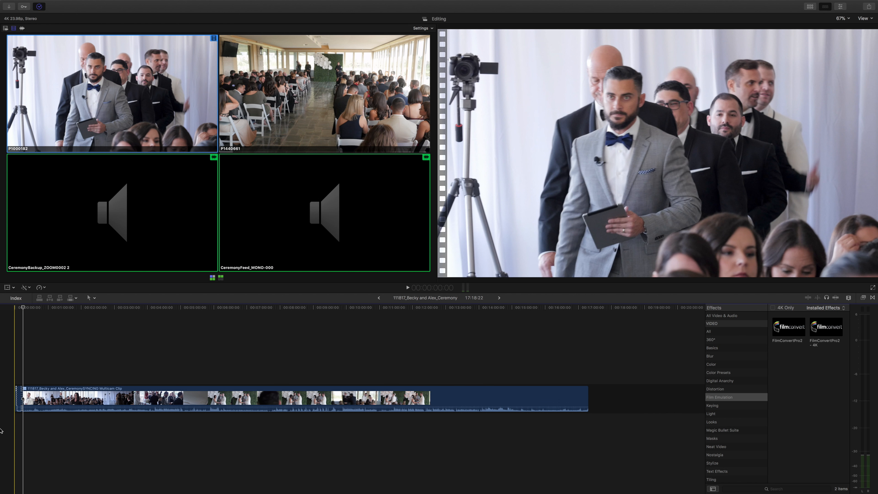
# Roll the second P1440661 shot's end to about 18 seconds and its start to about 16 seconds.
pyautogui.press('super+equal')
pyautogui.press('super+equal')
pyautogui.press('super+equal')
pyautogui.press('super+equal')
pyautogui.press('super+equal')
pyautogui.press('super+equal')
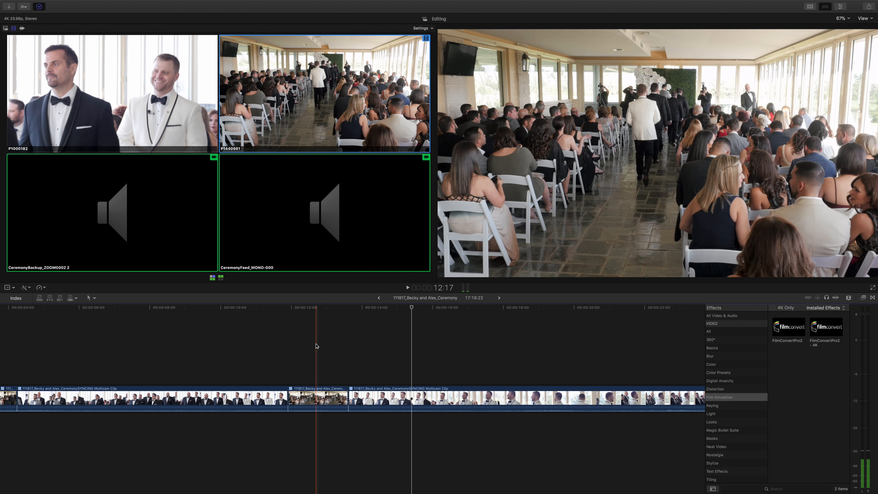
pyautogui.moveTo(347, 398); pyautogui.dragTo(506, 400)
pyautogui.moveTo(289, 397); pyautogui.dragTo(420, 394)
# Play from about 11 seconds and cut live to P1440661 at about 20 seconds, P1000182 at 23 and P1440661 at 27.
pyautogui.click(257, 328)
pyautogui.press('space')
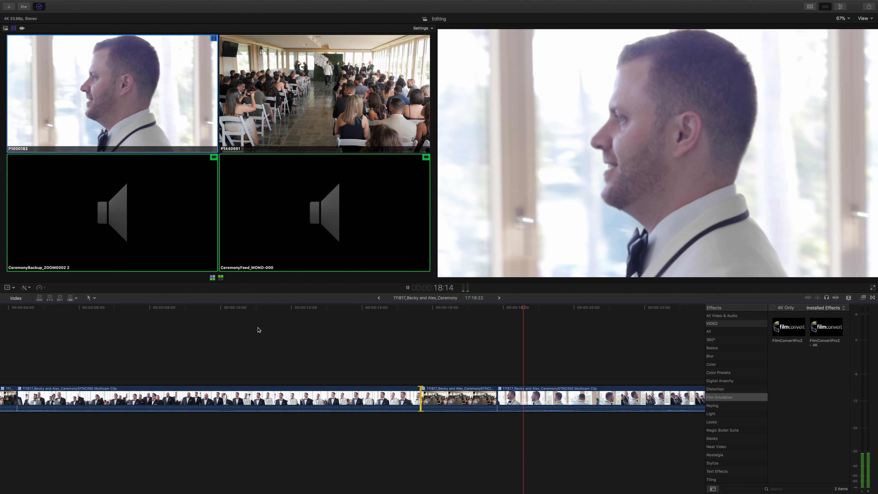
pyautogui.press('2')
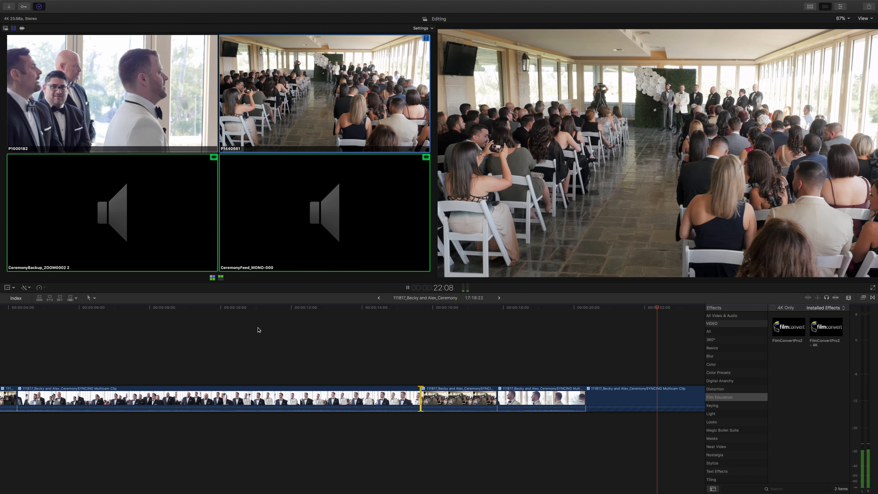
pyautogui.press('1')
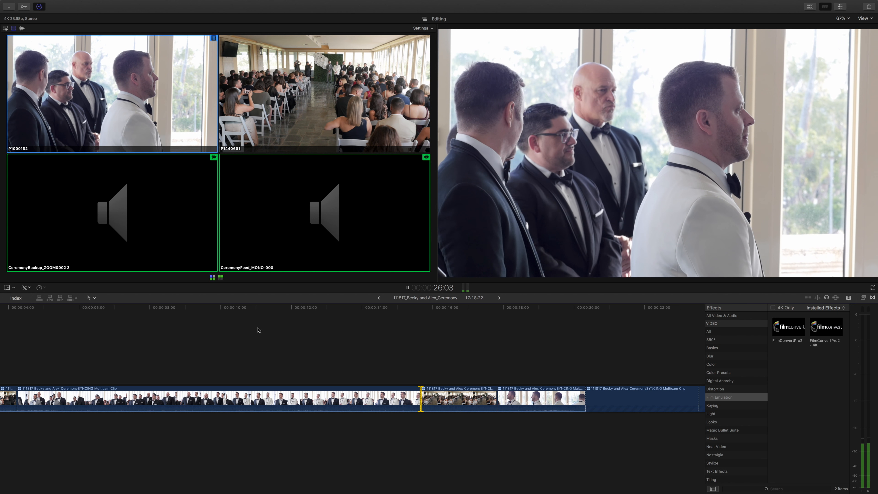
pyautogui.press('2')
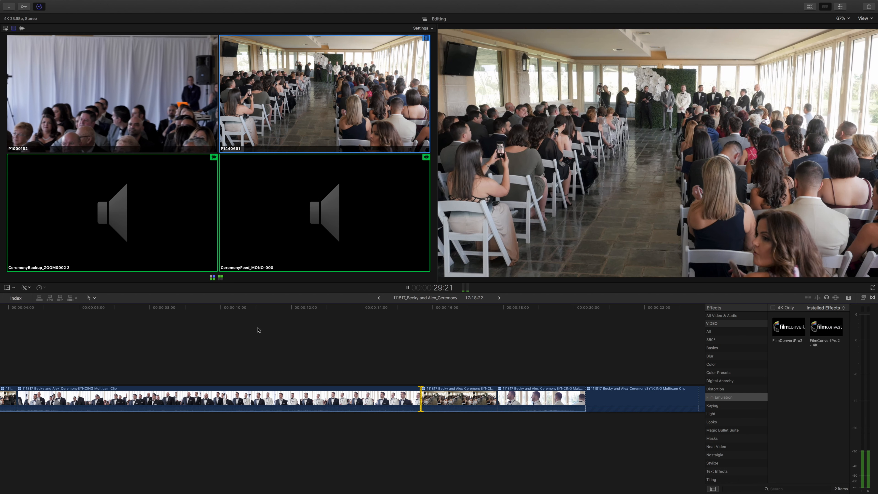
pyautogui.press('space')
# Play the P1440661 shot up to about 35 seconds, pausing to check the footage of angle P1000182.
pyautogui.click(277, 327)
pyautogui.press('space')
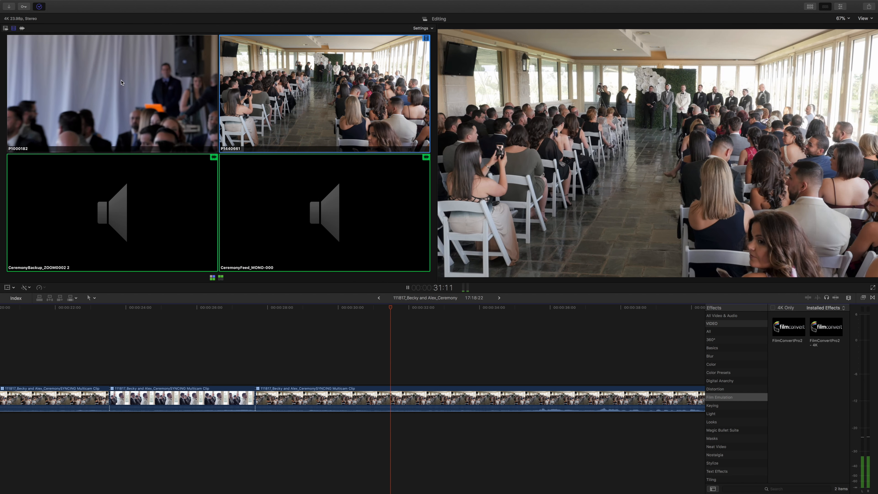
pyautogui.press('space')
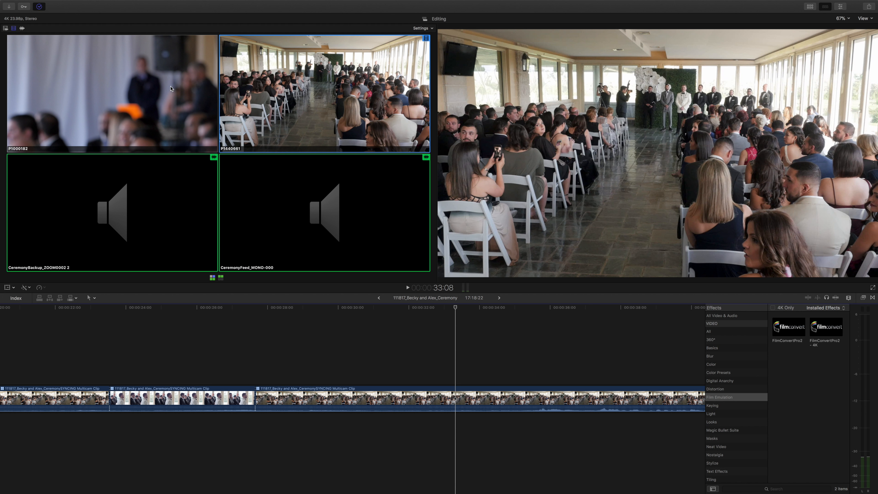
pyautogui.press('space')
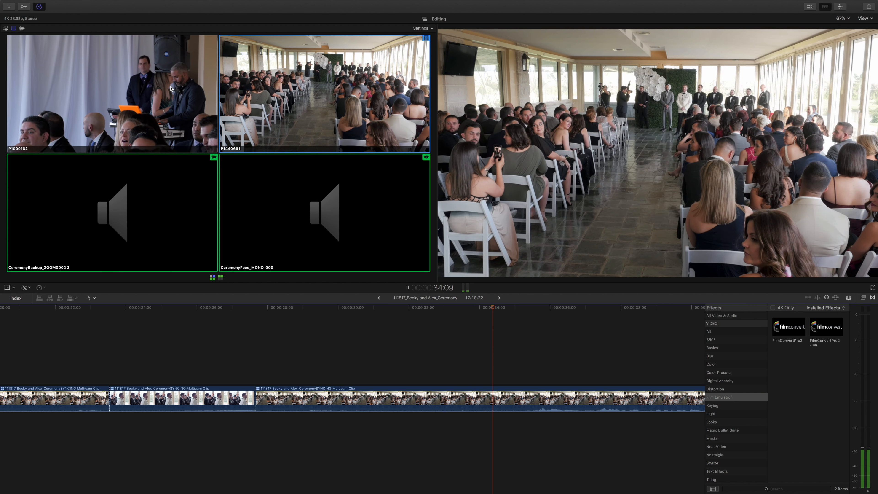
pyautogui.press('space')
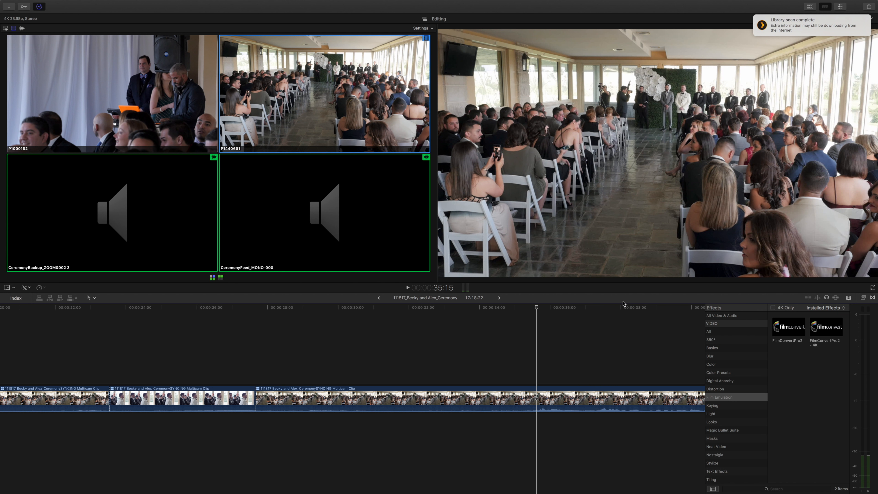
# Cut live to P1000182 at about 43 seconds and back to P1440661, and roll that return cut to about 50 seconds.
pyautogui.hscroll(5, 553, 312)
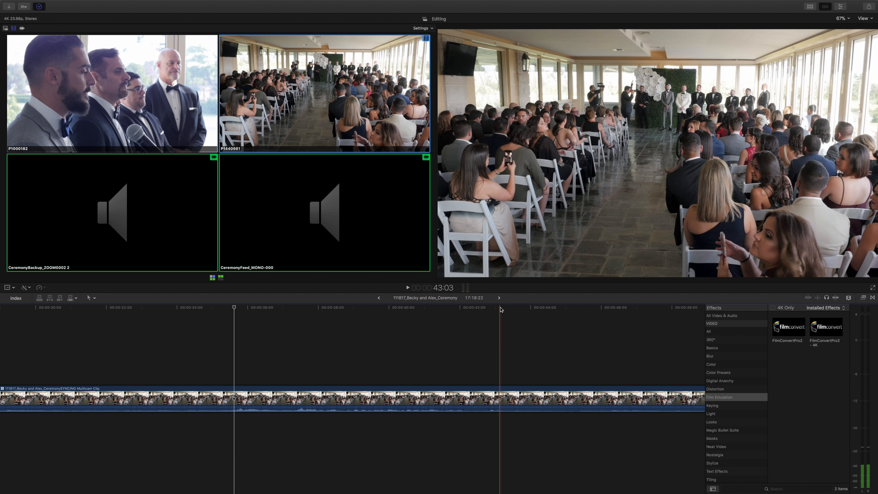
pyautogui.press('space')
pyautogui.press('1')
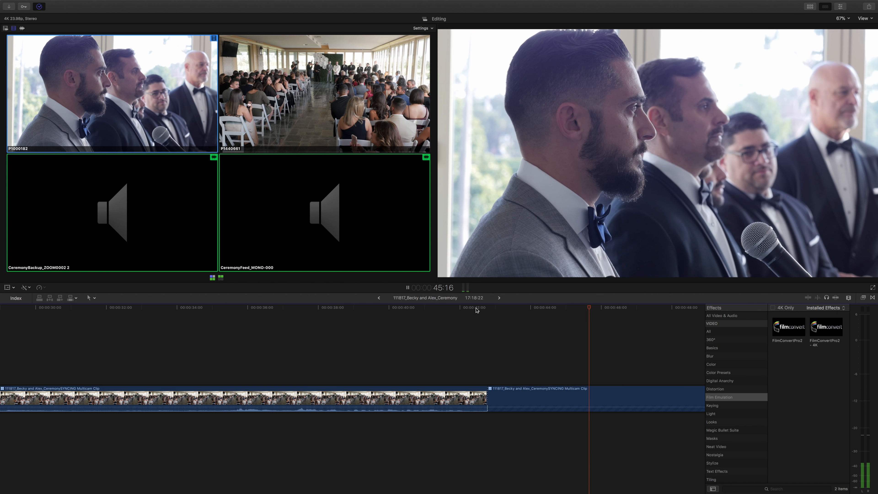
pyautogui.press('2')
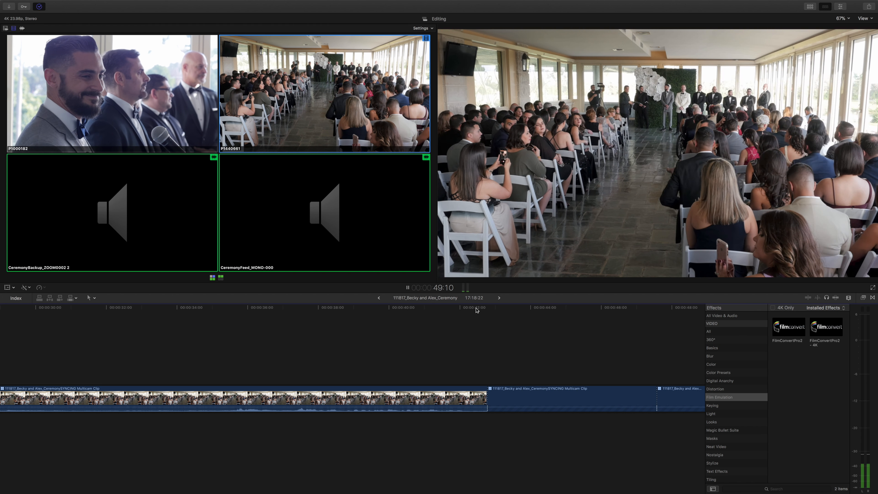
pyautogui.press('space')
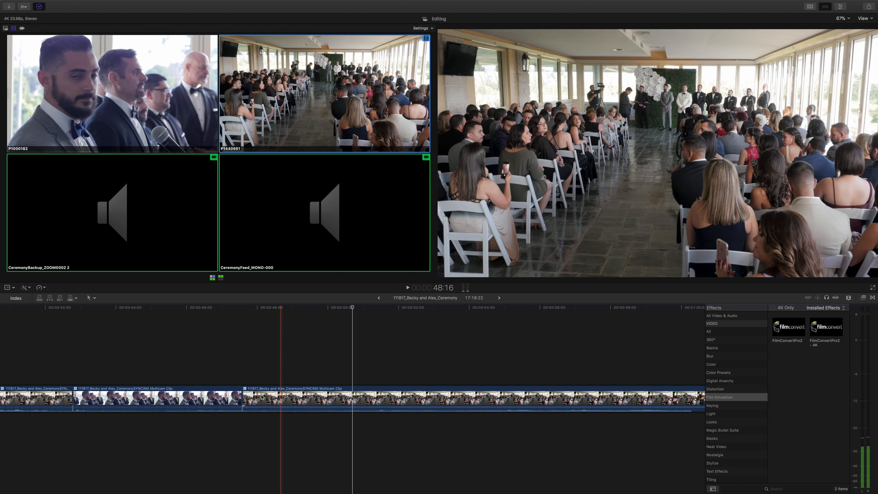
pyautogui.click(250, 397)
pyautogui.moveTo(249, 397); pyautogui.dragTo(335, 385)
# Continue playback and cut live to P1000182 at about 54 seconds, P1440661 at about 1:01 and P1000182 at about 1:03.
pyautogui.press('space')
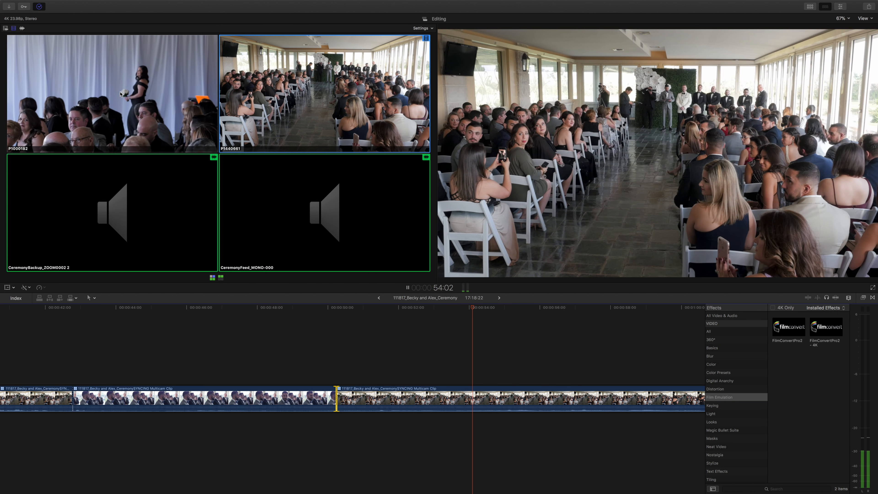
pyautogui.click(120, 93)
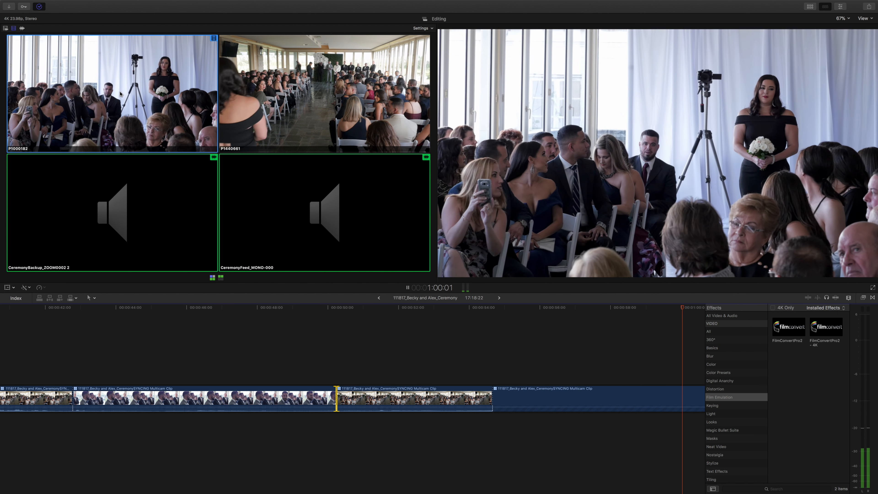
pyautogui.press('2')
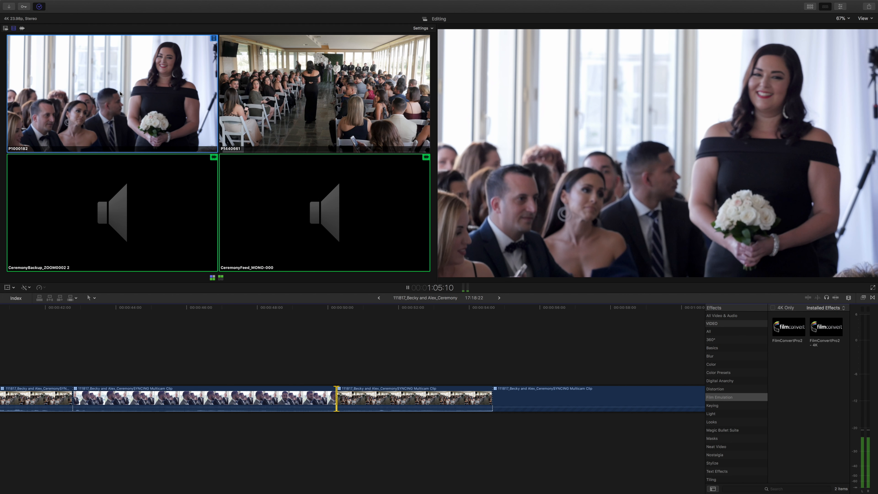
pyautogui.press('space')
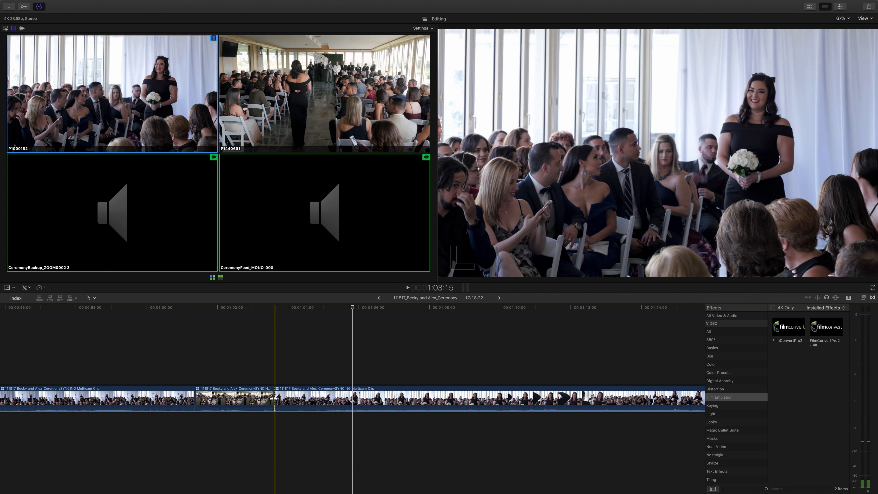
# Roll the last P1440661 shot's end to about 1:07 and its start to about 1:04, and replay the lead-in.
pyautogui.moveTo(275, 398); pyautogui.dragTo(388, 391)
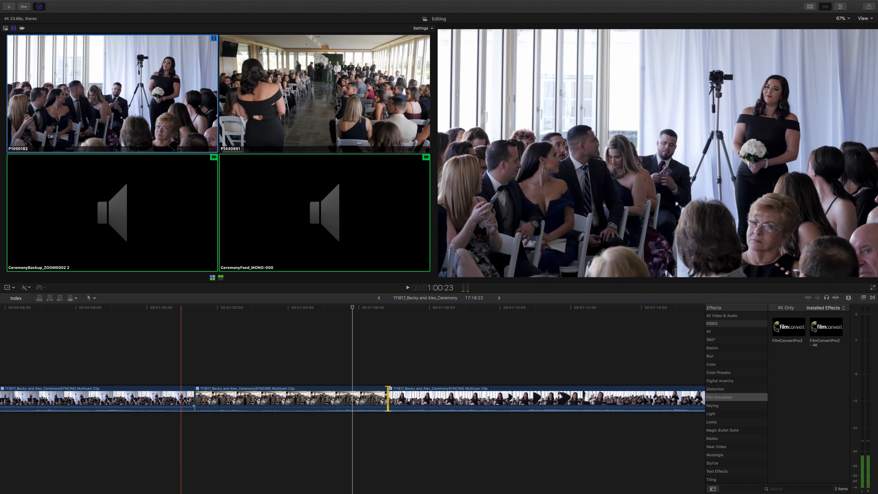
pyautogui.moveTo(194, 397); pyautogui.dragTo(295, 389)
pyautogui.click(220, 355)
pyautogui.press('space')
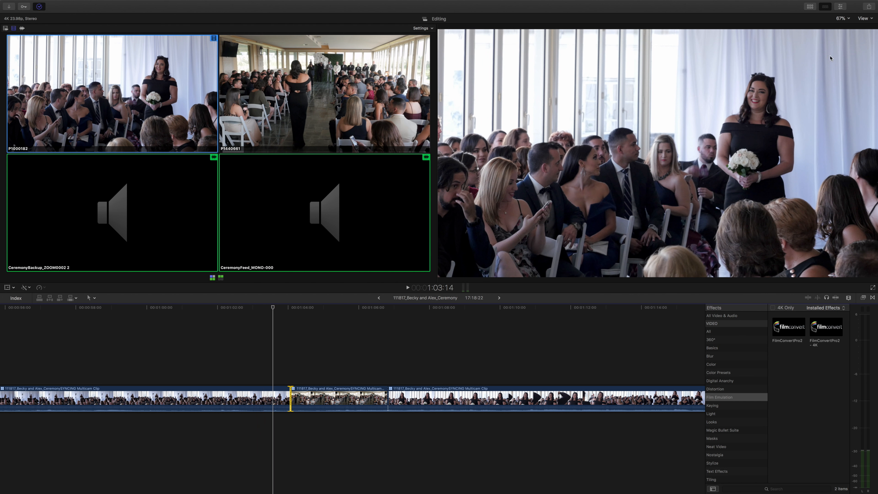
pyautogui.click(146, 323)
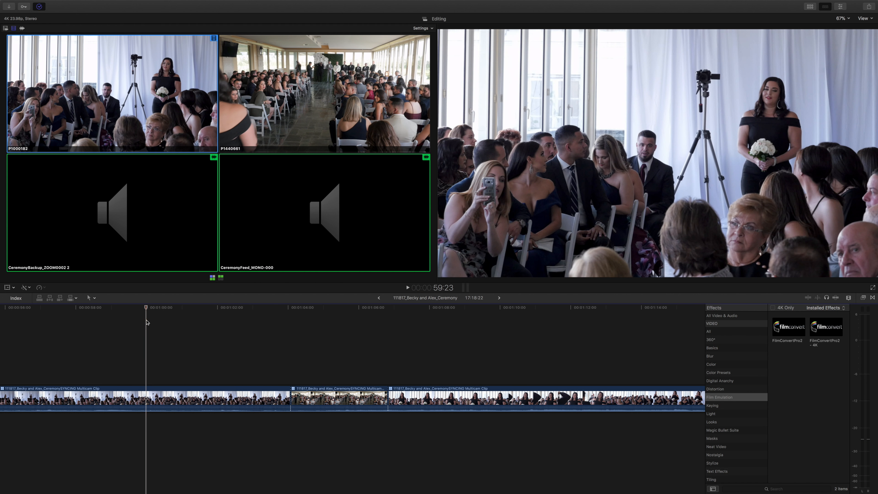
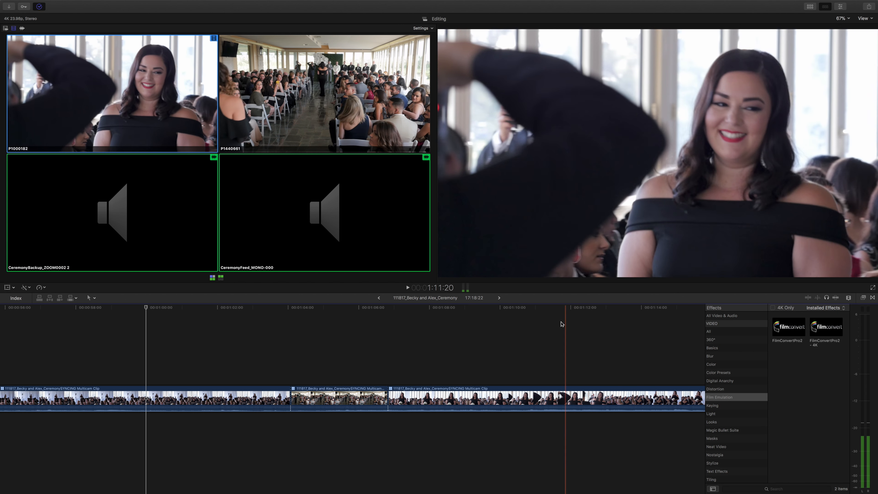
# Play and skim the running P1000182 shot from about 1:20 to 1:37, checking both angles of the bridesmaids' entrance.
pyautogui.hscroll(10, 459, 339)
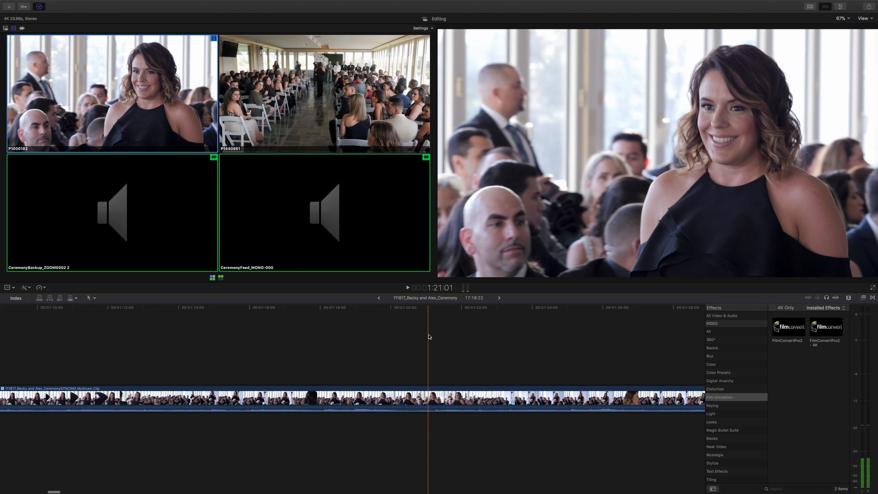
pyautogui.press('space')
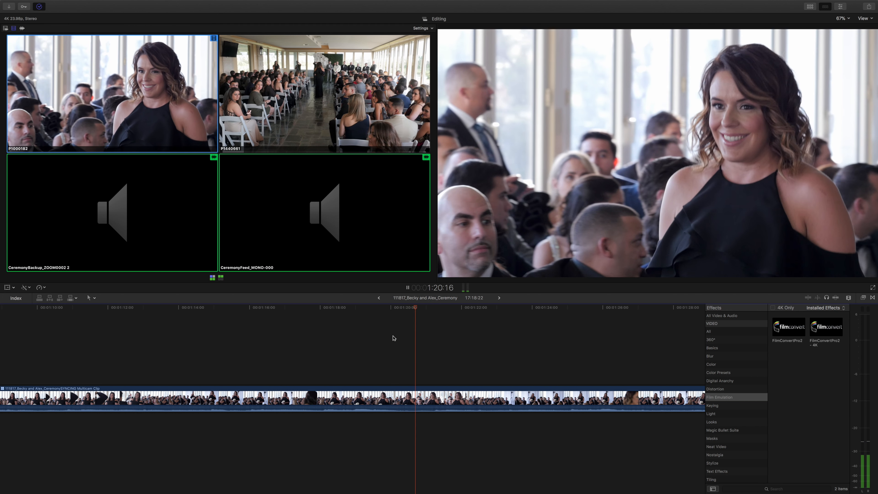
pyautogui.press('space')
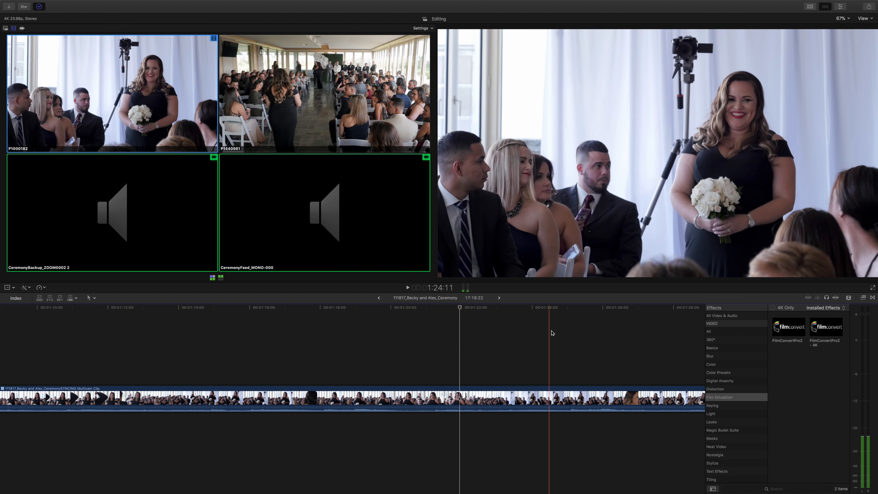
pyautogui.press('space')
pyautogui.press('space')
pyautogui.press('XF86AudioMute')
pyautogui.hscroll(2, 587, 332)
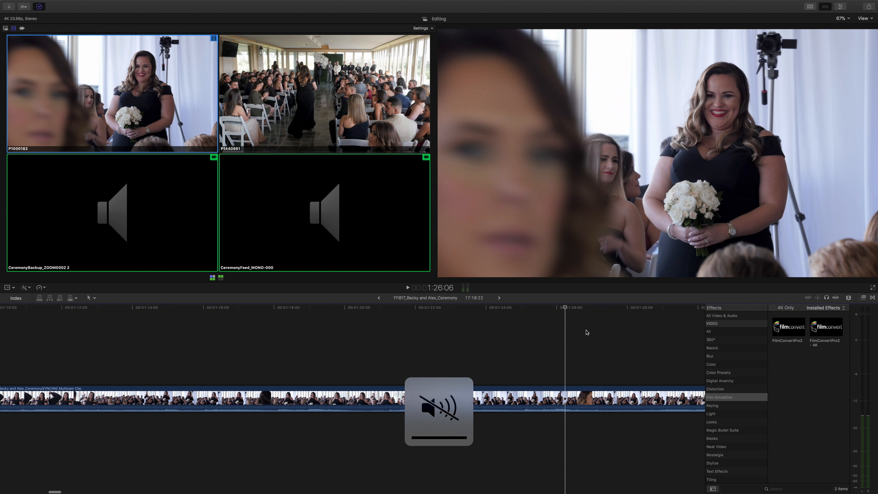
pyautogui.hscroll(7, 566, 323)
pyautogui.hscroll(6, 566, 324)
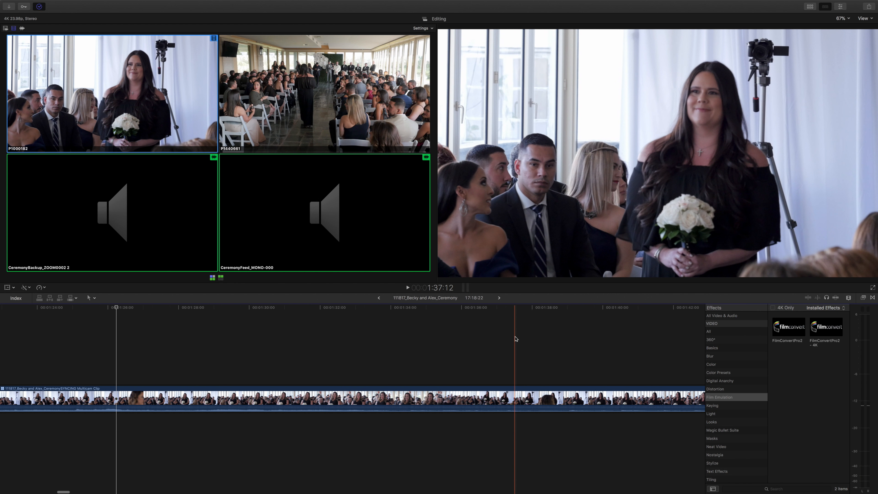
# Review the processional footage of both angles around 2:00 to 2:06, playing it in short stretches with the sound turned up.
pyautogui.press('super+minus')
pyautogui.press('super+minus')
pyautogui.hscroll(2, 516, 339)
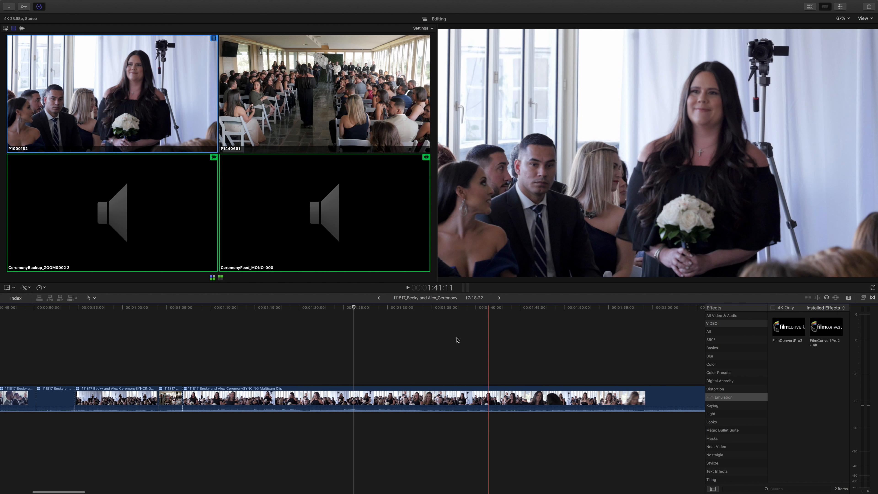
pyautogui.press('super+minus')
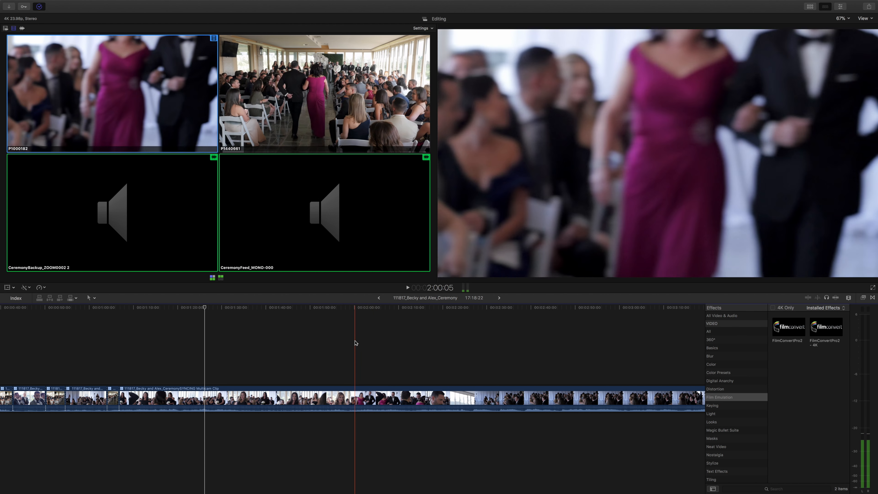
pyautogui.press('space')
pyautogui.press('space')
pyautogui.press('space')
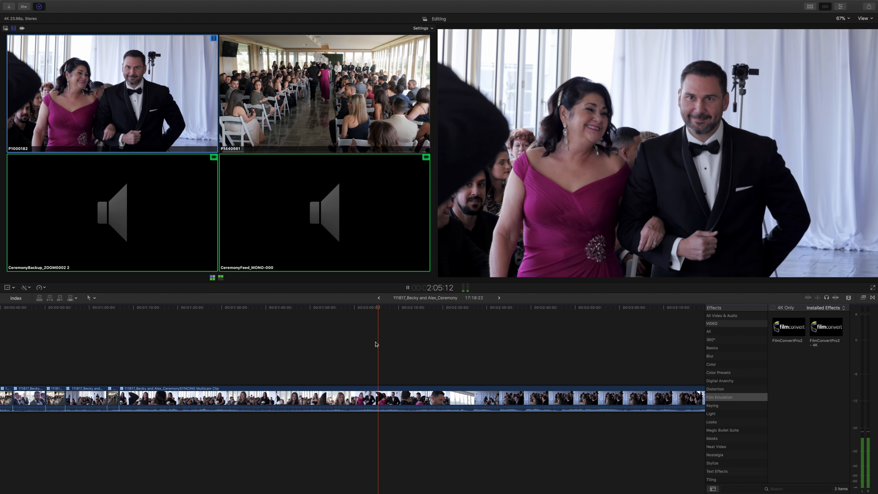
pyautogui.press('space')
pyautogui.hscroll(2, 376, 345)
pyautogui.hscroll(3, 376, 344)
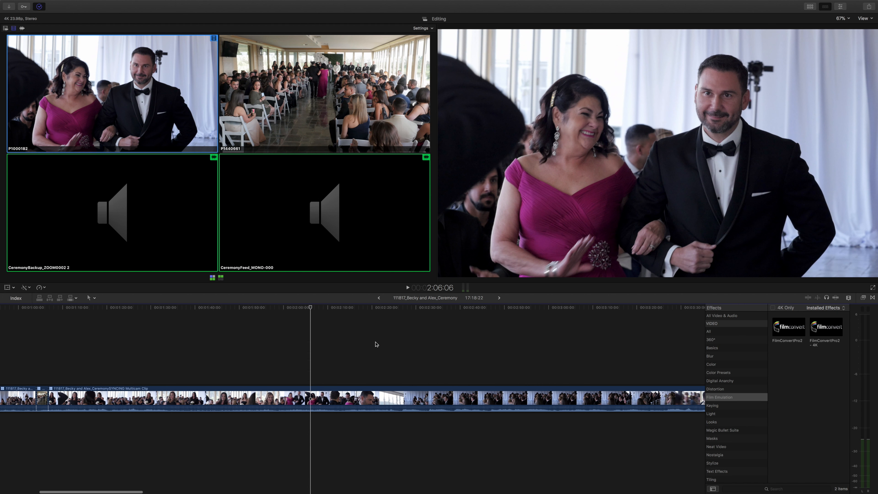
pyautogui.press('XF86AudioRaiseVolume')
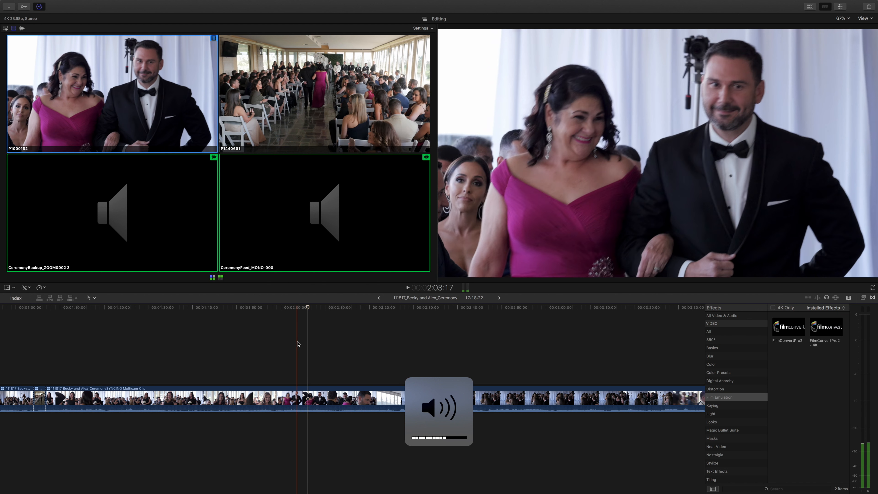
pyautogui.press('space')
pyautogui.press('space')
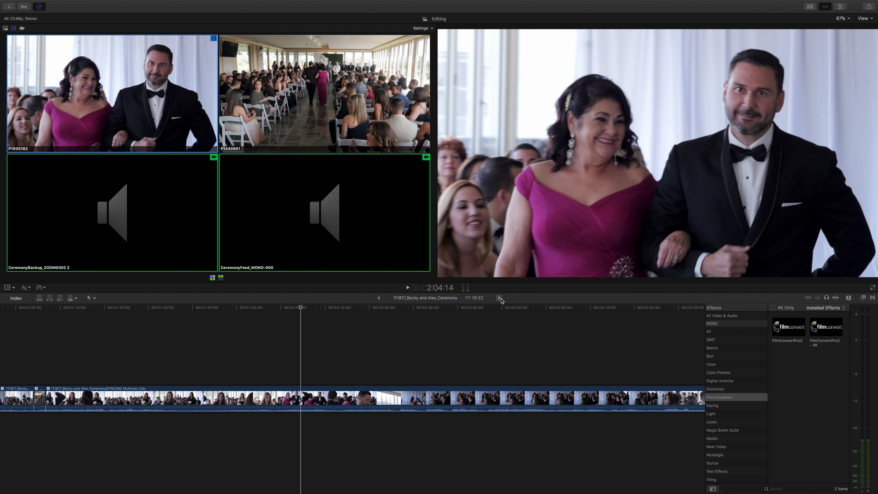
# Open the ceremony multicam clip's own timeline, examine its angles and clips, and return to the ceremony edit.
pyautogui.click(499, 297)
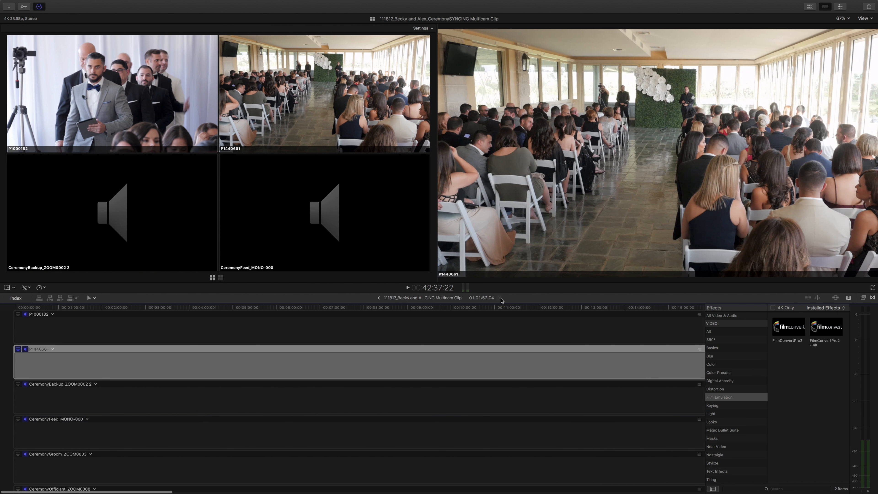
pyautogui.hscroll(5, 426, 345)
pyautogui.hscroll(10, 426, 345)
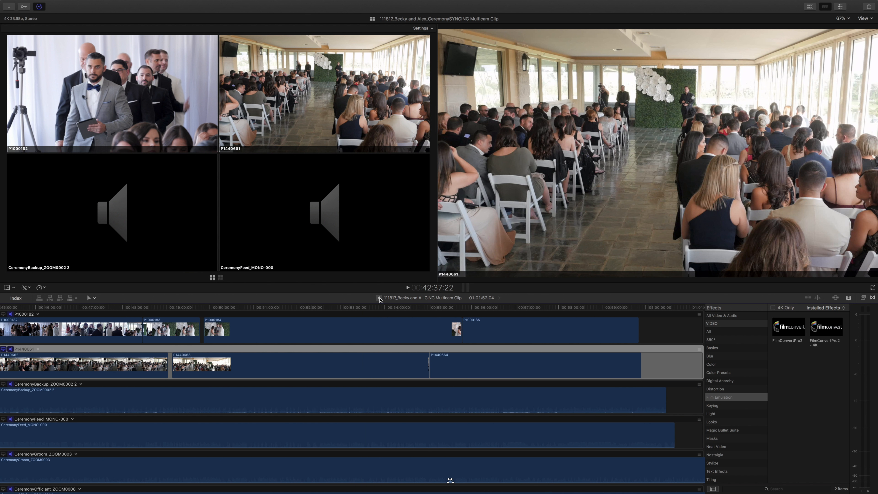
pyautogui.click(379, 298)
# Find the unusable P1000182 camera movement late in the ceremony and cut to P1440661 at about 11:28.
pyautogui.press('super+minus')
pyautogui.press('super+minus')
pyautogui.press('super+minus')
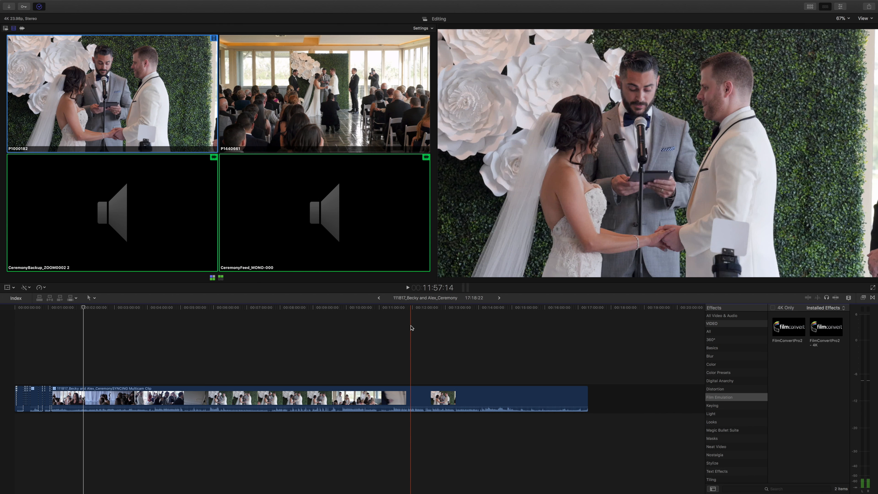
pyautogui.click(411, 328)
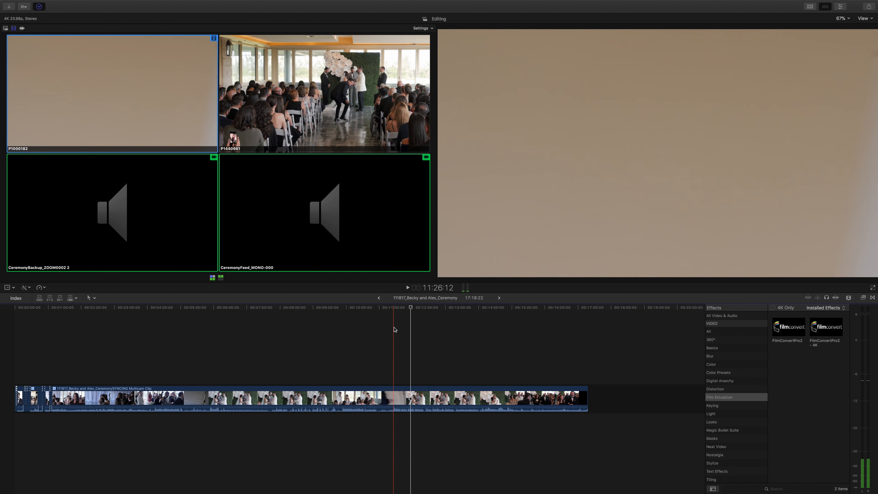
pyautogui.press('space')
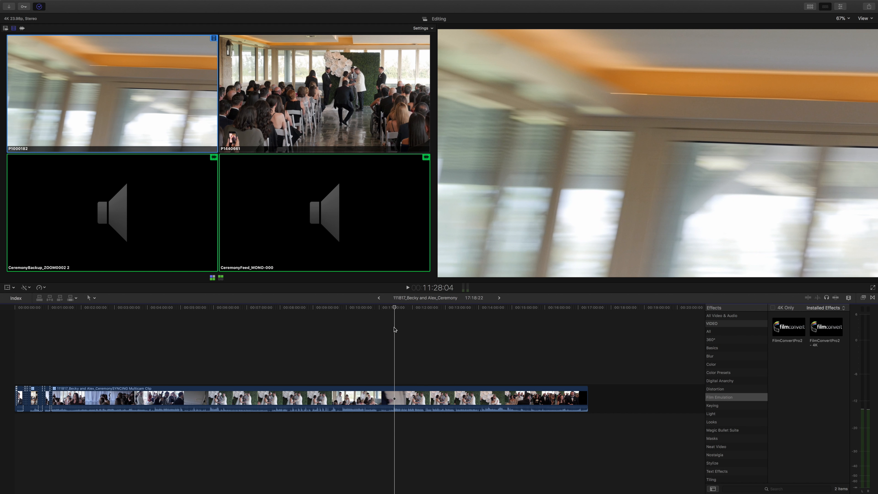
pyautogui.press('2')
pyautogui.press('space')
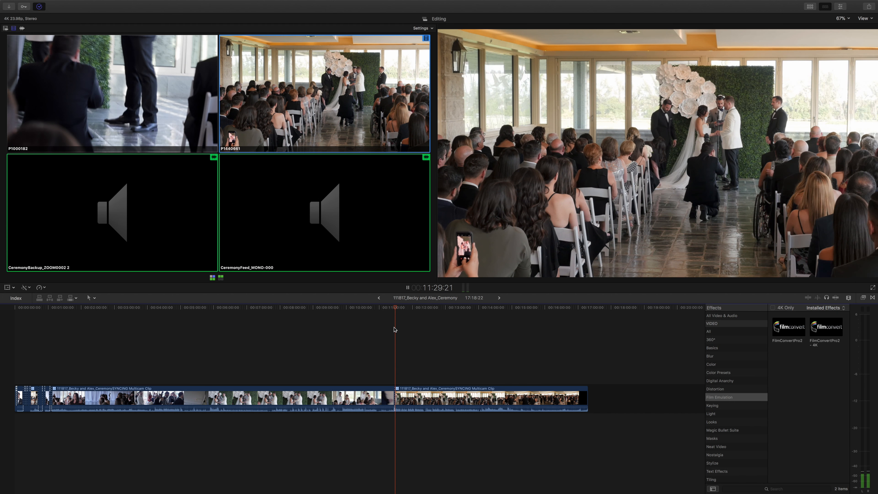
pyautogui.hscroll(-3, 247, 356)
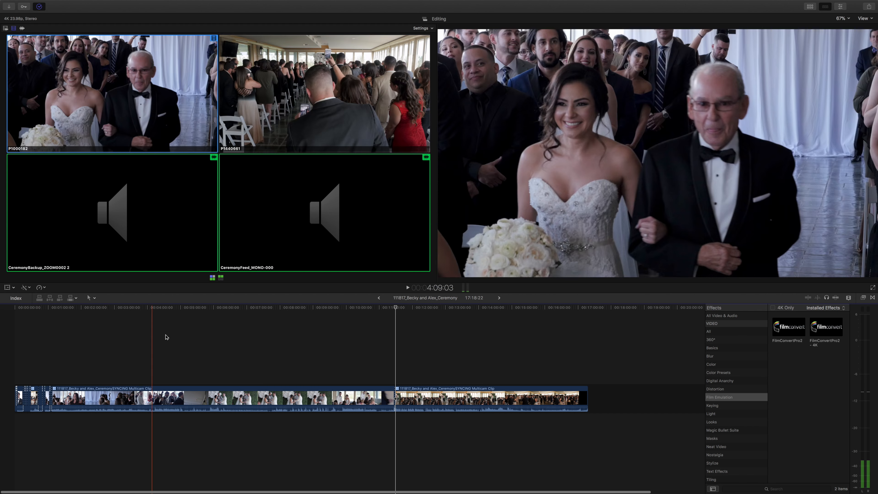
pyautogui.press('XF86AudioMute')
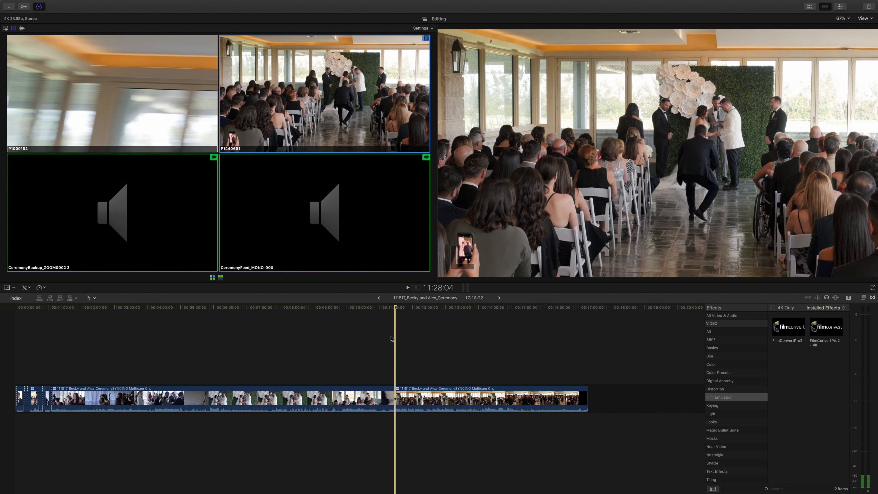
# Play on from 11:28 and cut live back to P1000182 at about 11:49.
pyautogui.press('space')
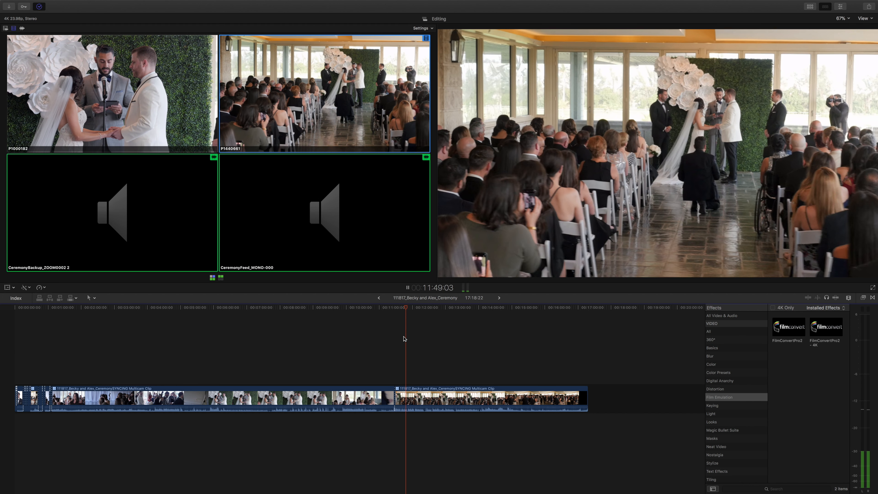
pyautogui.press('space')
pyautogui.press('j')
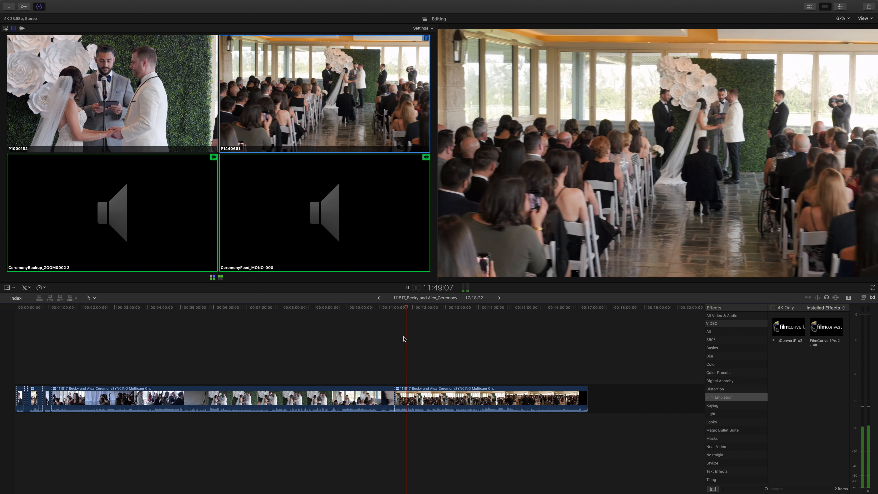
pyautogui.press('k')
pyautogui.press('1')
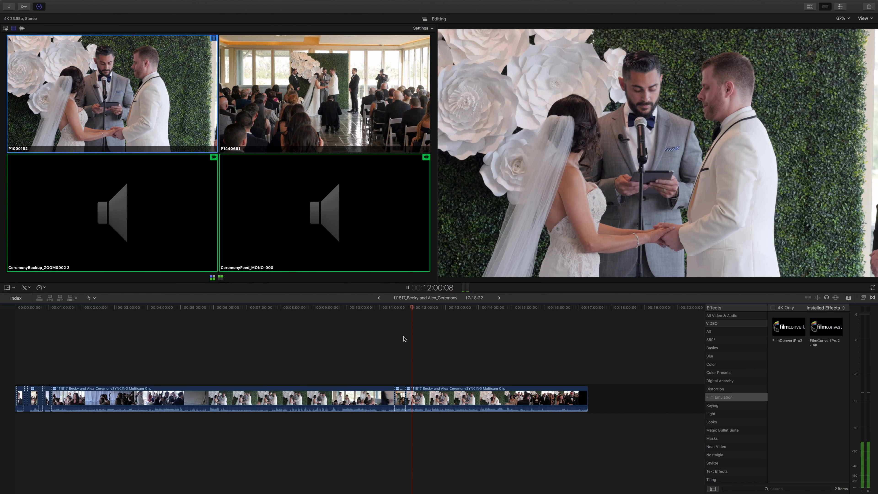
# Try cutting live to P1440661 at about 12:02 and again at about 12:05, reverting to P1000182 each time.
pyautogui.press('2')
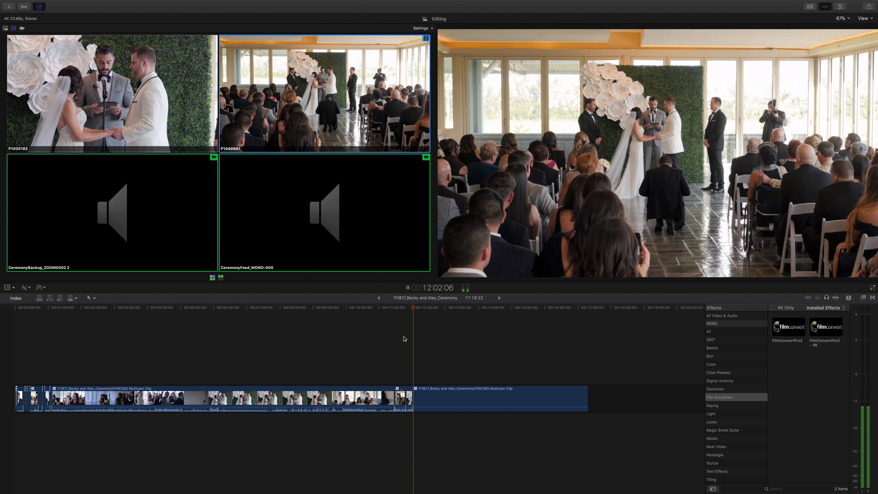
pyautogui.press('space')
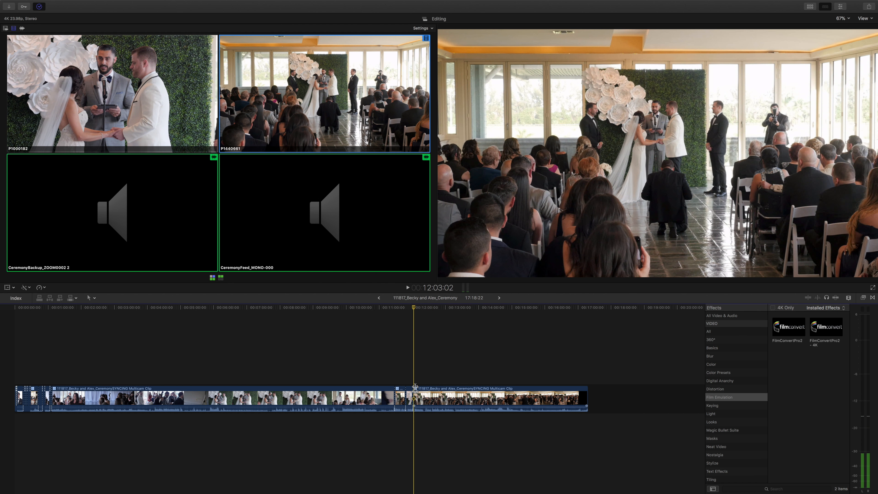
pyautogui.press('1')
pyautogui.press('space')
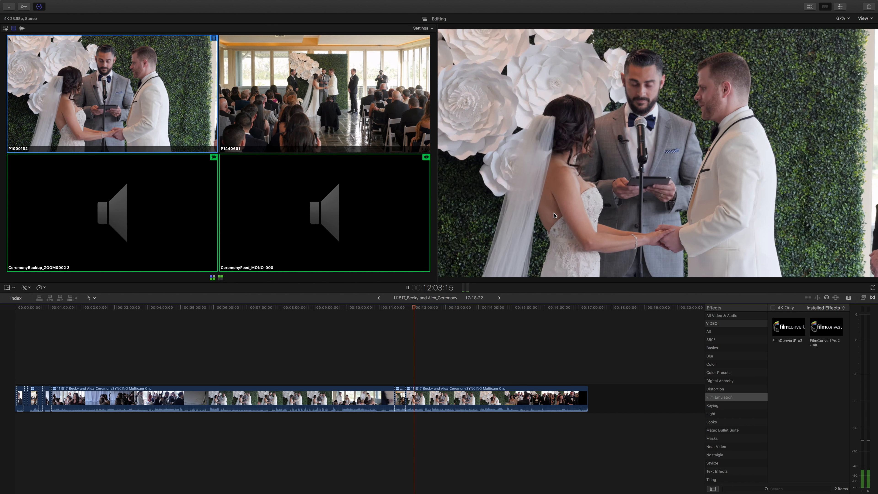
pyautogui.press('2')
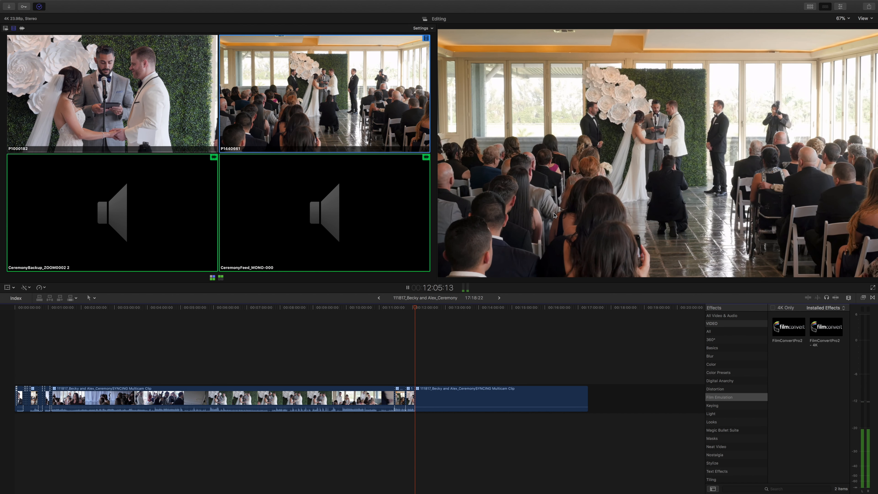
pyautogui.press('space')
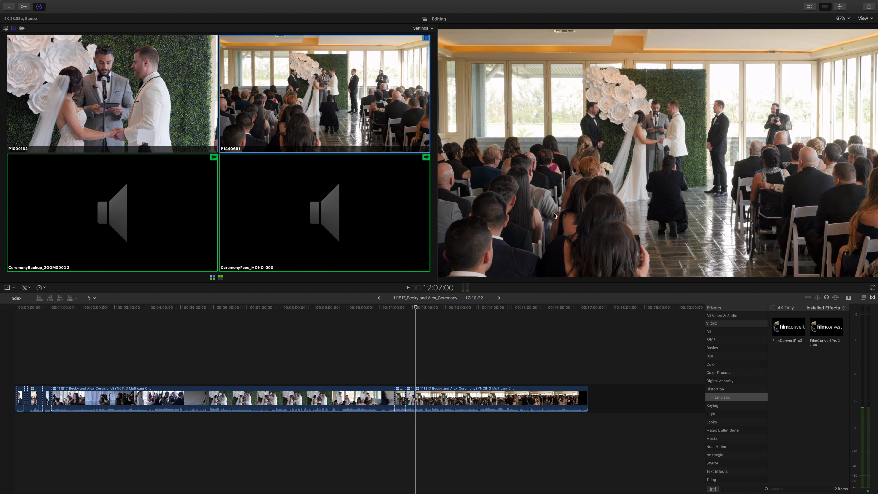
pyautogui.press('1')
pyautogui.press('space')
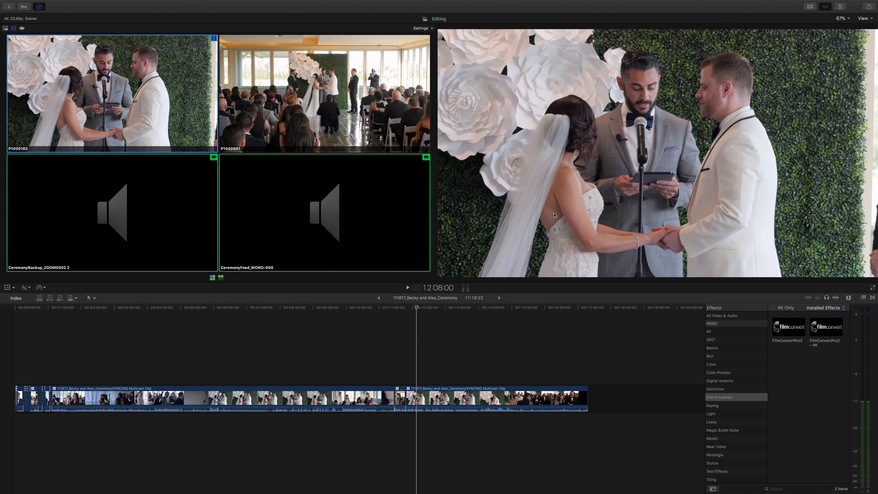
# Cut to P1440661 at 12:08, play past the cut, and select that edit point for rolling.
pyautogui.press('2')
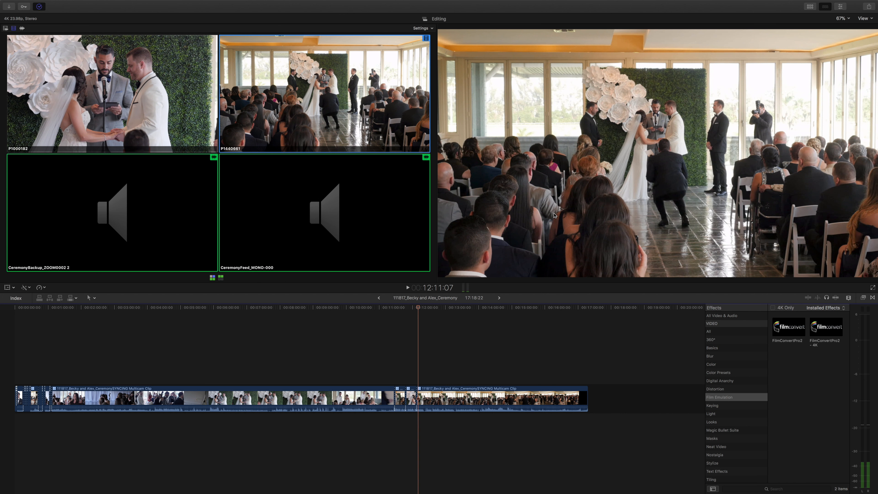
pyautogui.press('space')
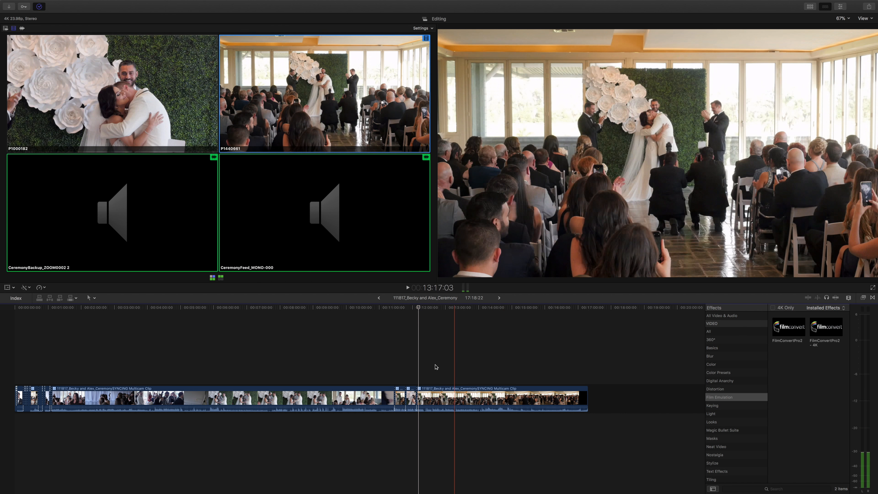
pyautogui.click(416, 396)
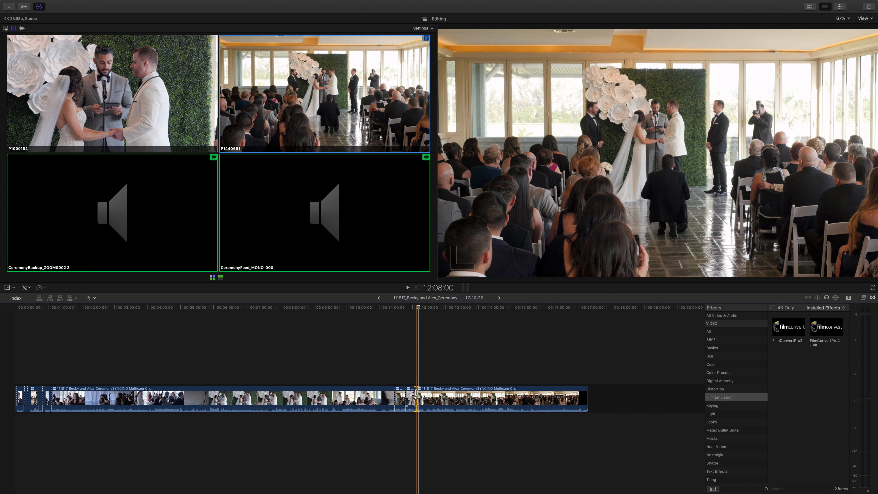
pyautogui.press('super+equal')
pyautogui.press('super+equal')
pyautogui.press('super+equal')
pyautogui.press('super+equal')
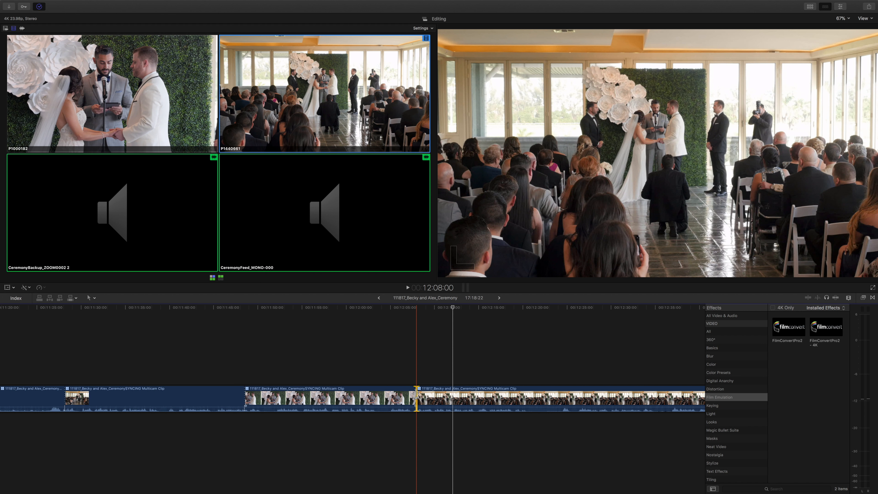
pyautogui.click(416, 396)
pyautogui.press('Left')
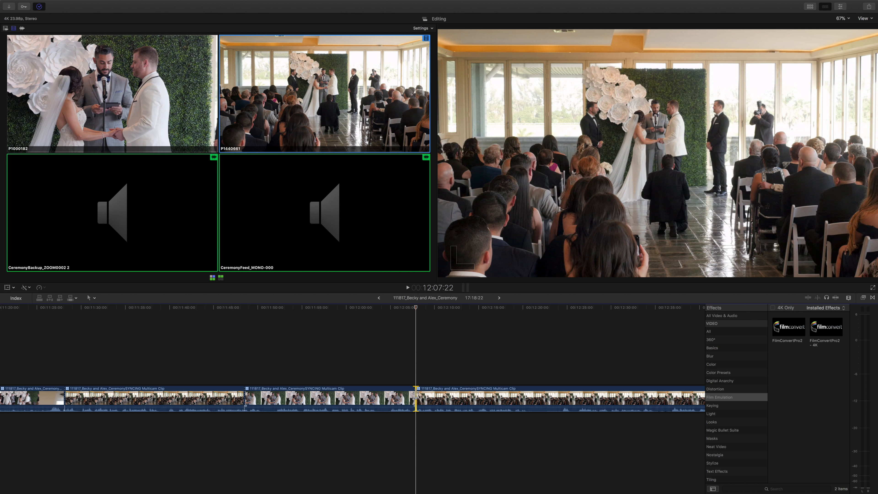
# Roll the selected edit point by single frames in both directions, ending at 12:07:23.
pyautogui.press('.')
pyautogui.press('.')
pyautogui.press(',')
pyautogui.press(',')
pyautogui.press(',')
pyautogui.press('.')
pyautogui.press('.')
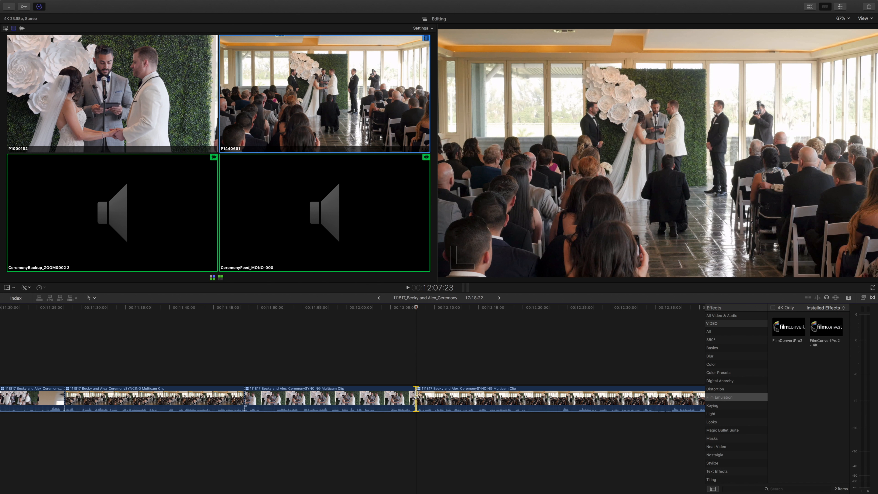
# Roll the same edit point back and forth in ten-frame increments, ending at about 12:09:05.
pyautogui.hotkey('shift', ',')
pyautogui.hotkey('shift', '.')
pyautogui.hotkey('shift', '.')
pyautogui.hotkey('shift', '.')
pyautogui.hotkey('shift', '.')
pyautogui.hotkey('shift', ',')
pyautogui.hotkey('shift', ',')
pyautogui.hotkey('shift', ',')
pyautogui.hotkey('shift', ',')
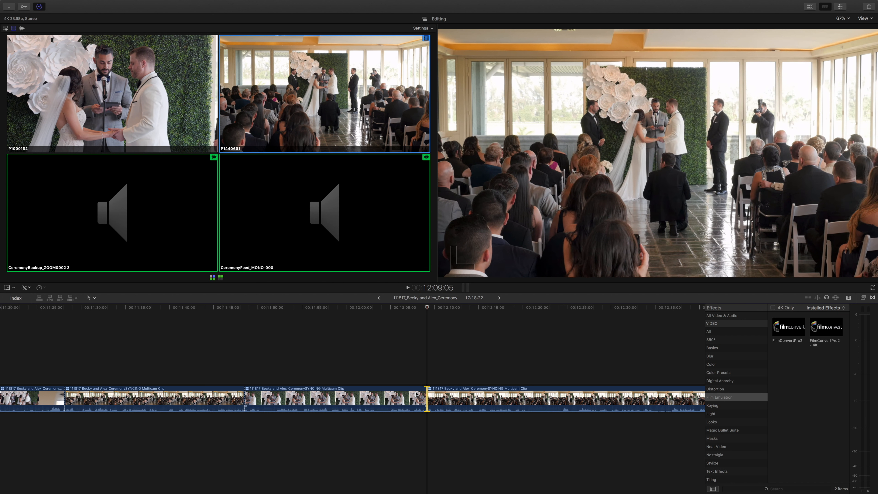
# Roll the selected edit point back and forth by single frames and ten-frame increments, finishing at 12:08:08.
pyautogui.hotkey('shift', ',')
pyautogui.press(',')
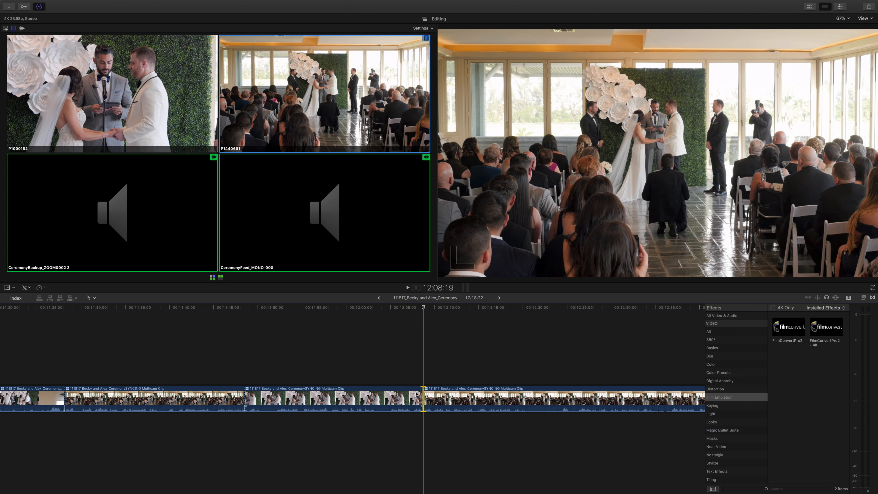
pyautogui.press('.')
pyautogui.press('.')
pyautogui.press('.')
pyautogui.press('.')
pyautogui.press('.')
pyautogui.press('.')
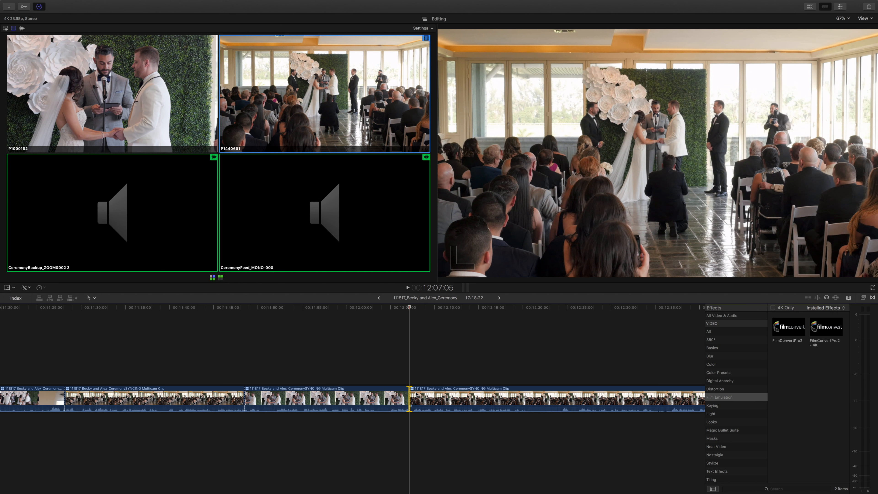
pyautogui.hotkey('shift', '.')
pyautogui.hotkey('shift', '.')
pyautogui.hotkey('shift', '.')
pyautogui.hotkey('shift', '.')
pyautogui.hotkey('shift', '.')
pyautogui.press('.')
pyautogui.press('.')
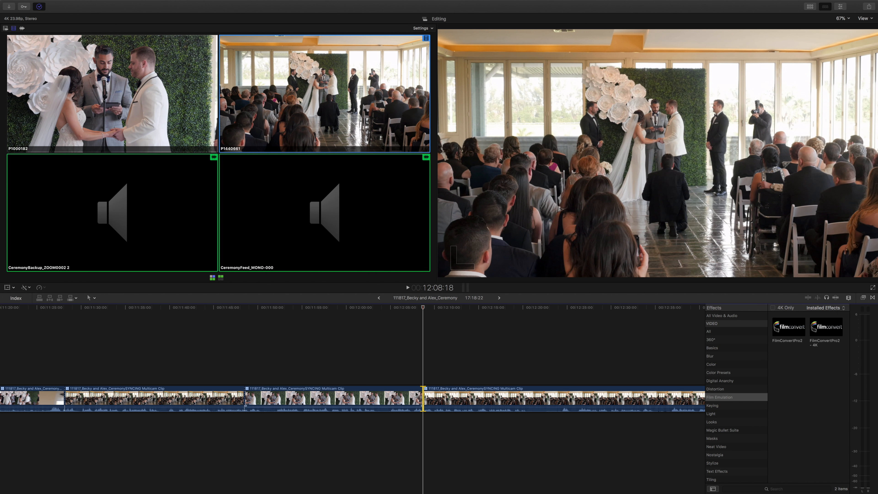
pyautogui.hotkey('shift', ',')
pyautogui.hotkey('shift', ',')
pyautogui.hotkey('shift', ',')
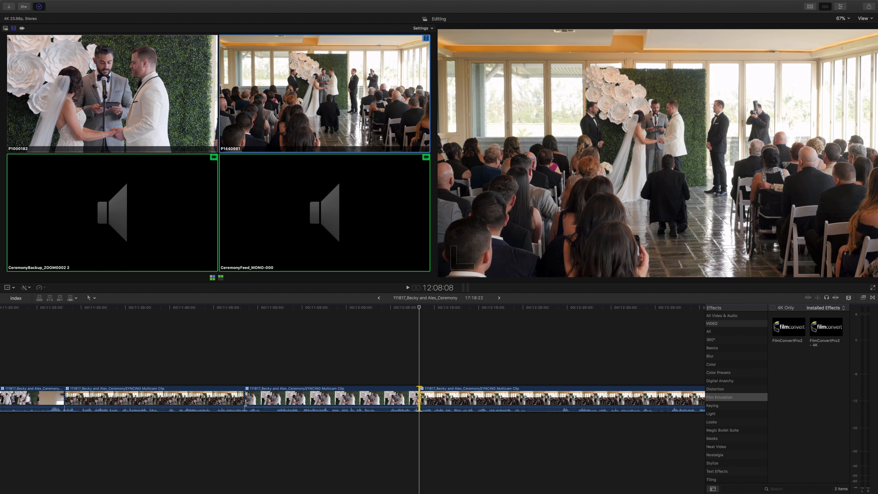
# Lift the first multicam clip at the start of the timeline out of the primary storyline.
pyautogui.press('super+minus')
pyautogui.press('super+minus')
pyautogui.press('super+minus')
pyautogui.press('super+minus')
pyautogui.press('super+minus')
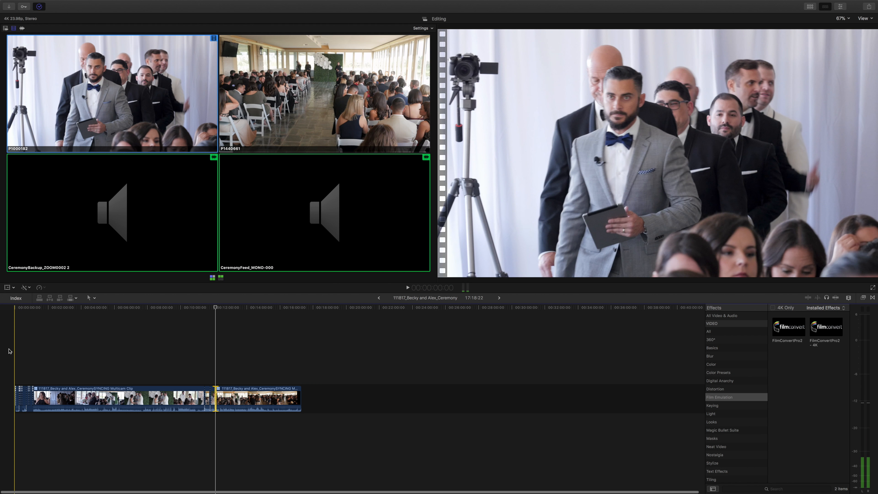
pyautogui.press('super+equal')
pyautogui.press('super+equal')
pyautogui.press('super+equal')
pyautogui.press('super+equal')
pyautogui.press('super+equal')
pyautogui.press('super+equal')
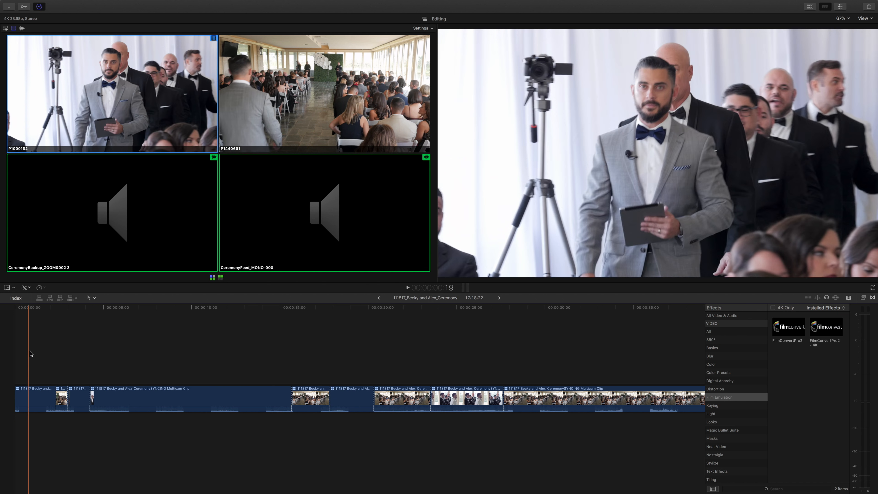
pyautogui.click(35, 389)
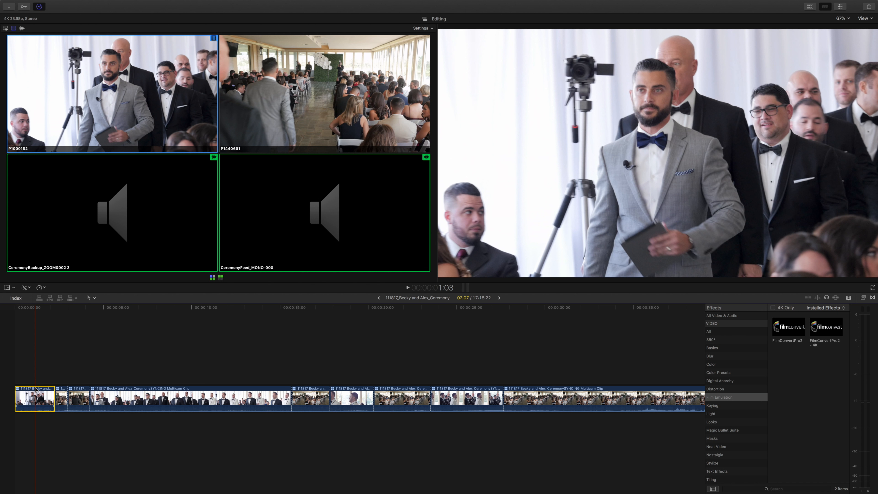
pyautogui.press('alt+super+Up')
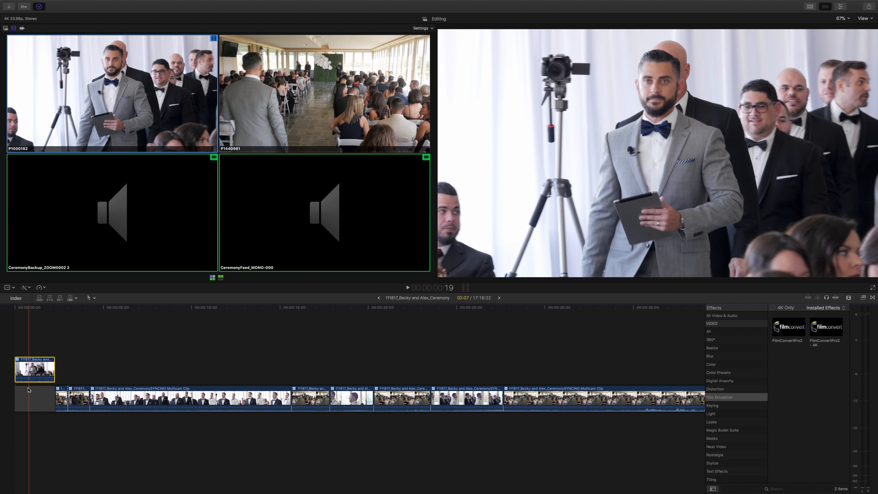
# Extend the opening gap so the lifted clip starts at 1:22, add the default transition at the clip's start, and play it.
pyautogui.moveTo(15, 394); pyautogui.dragTo(2, 398)
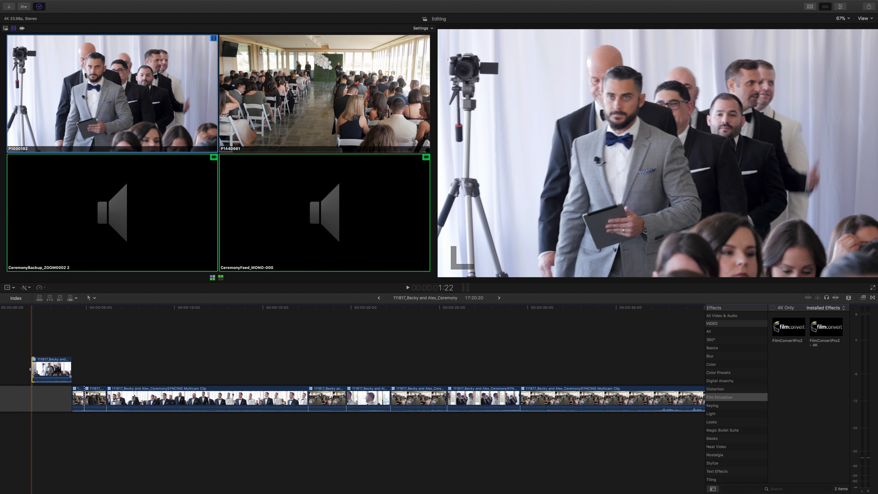
pyautogui.press('super+t')
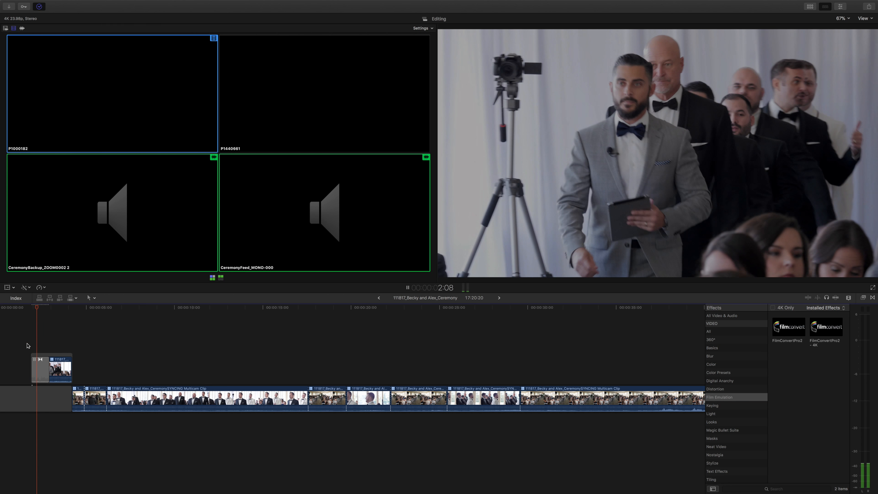
pyautogui.press('space')
# Detach the lifted opening clip's audio and extend the audio's start to slightly before the video begins.
pyautogui.click(58, 366)
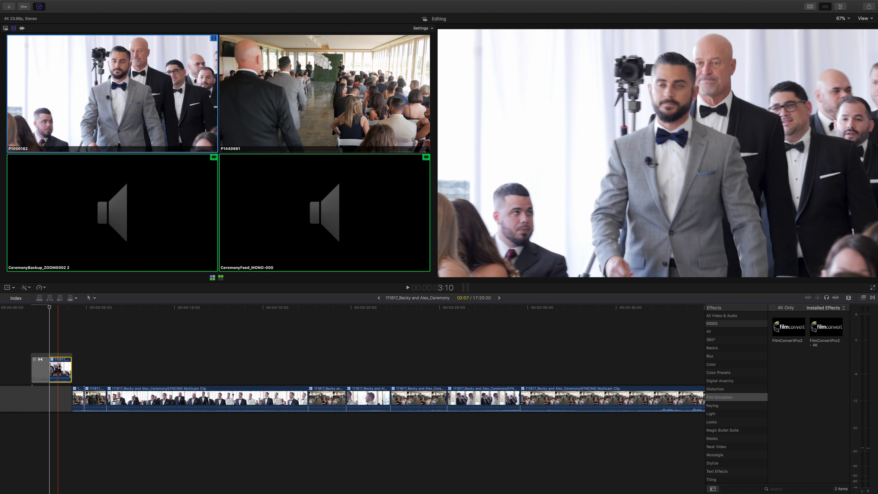
pyautogui.rightClick(60, 366)
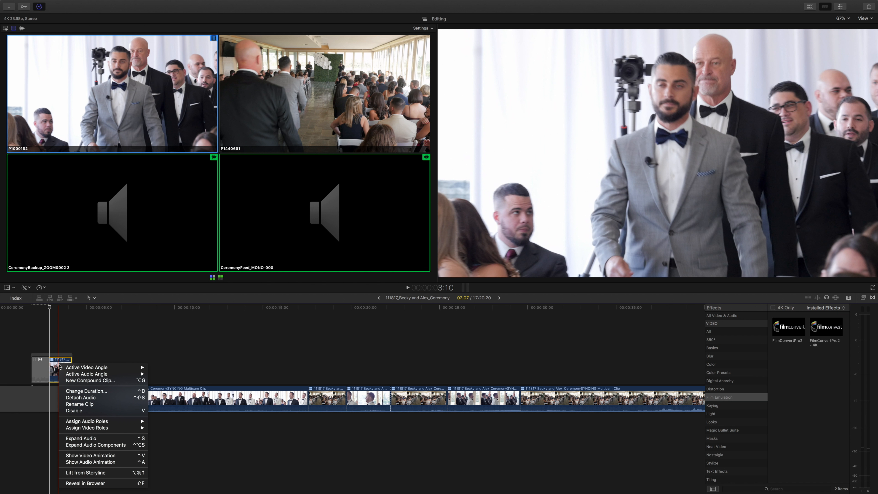
pyautogui.click(80, 398)
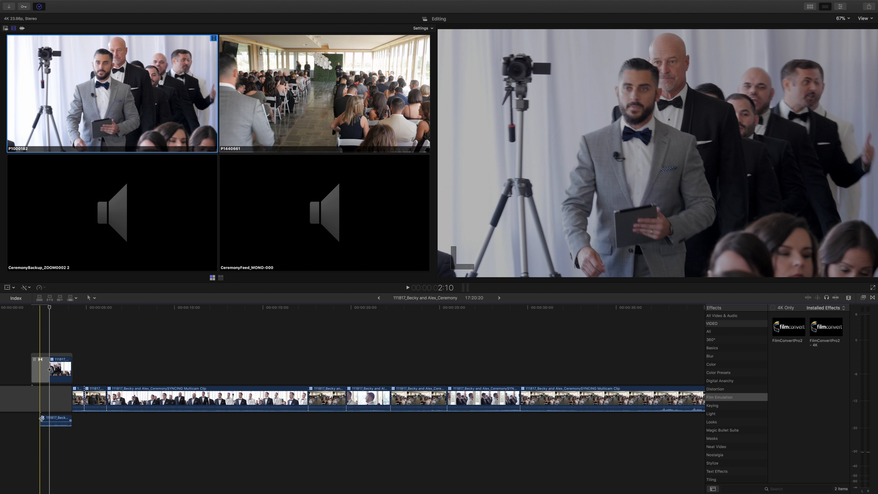
pyautogui.moveTo(42, 418); pyautogui.dragTo(12, 421)
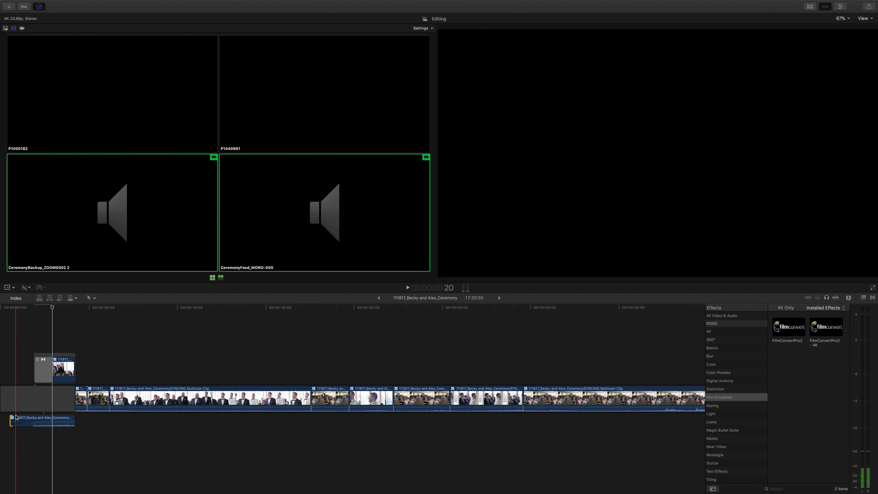
pyautogui.click(19, 421)
pyautogui.moveTo(19, 421); pyautogui.dragTo(27, 421)
pyautogui.press('space')
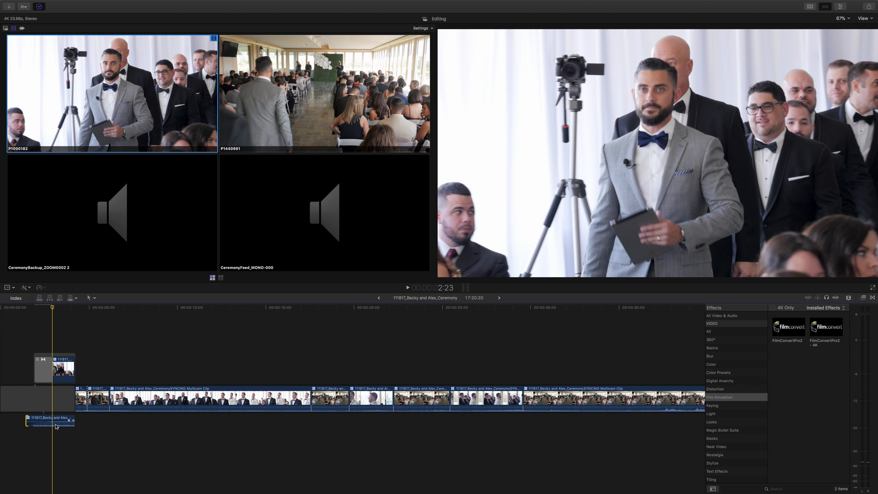
# Open the multicam clip and extend the starts of the CeremonyBackup, CeremonyFeed, CeremonyGroom and CeremonyOfficiant audio clips to the same earlier point.
pyautogui.click(56, 426)
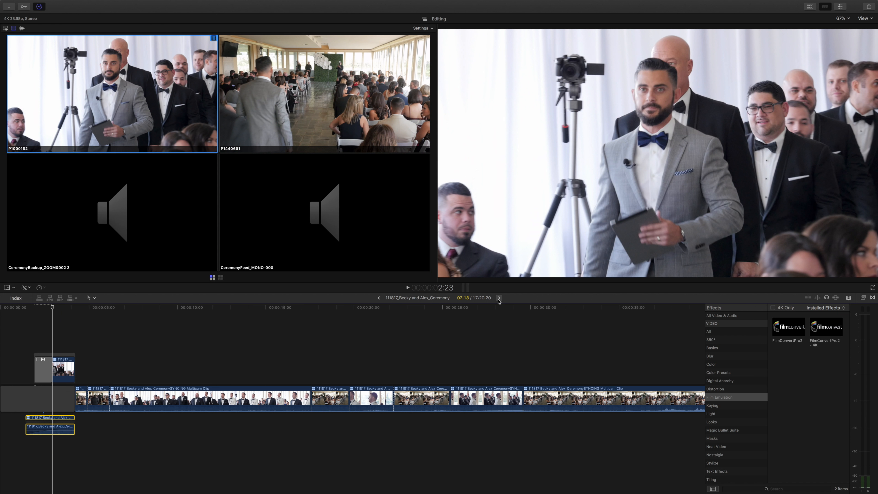
pyautogui.click(499, 298)
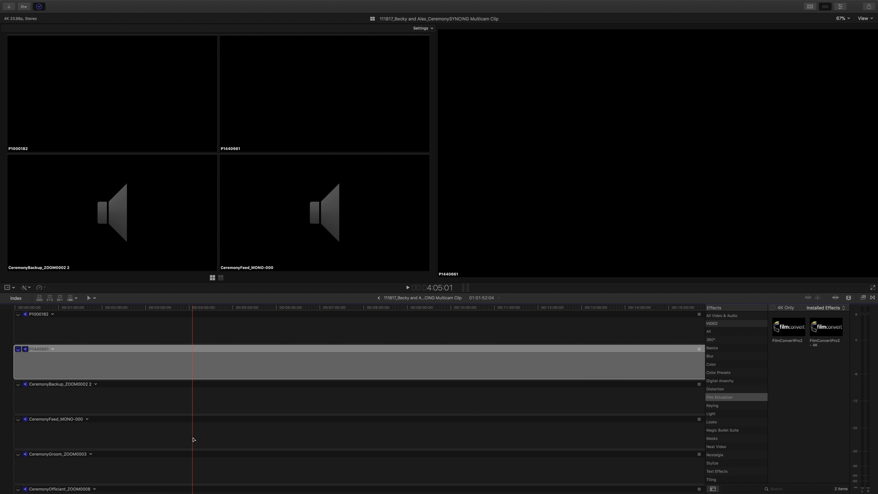
pyautogui.hscroll(15, 194, 439)
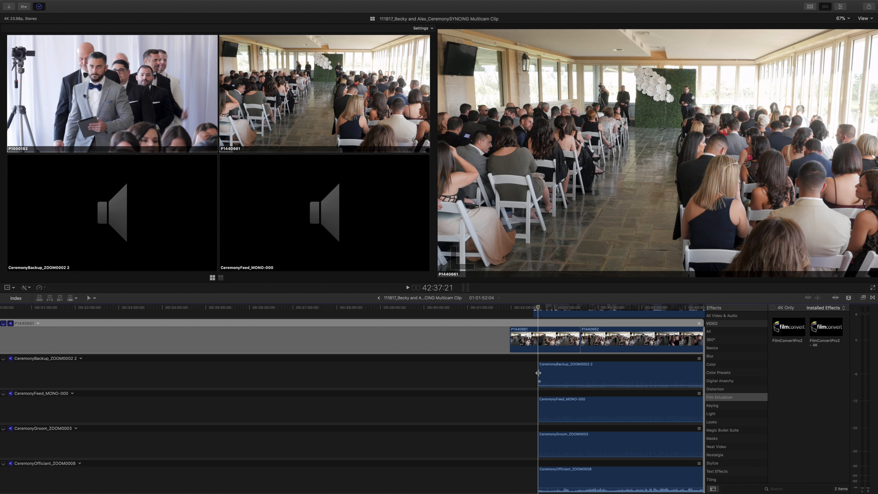
pyautogui.moveTo(538, 372); pyautogui.dragTo(446, 372)
pyautogui.moveTo(538, 408); pyautogui.dragTo(447, 412)
pyautogui.moveTo(539, 443); pyautogui.dragTo(446, 442)
pyautogui.moveTo(542, 480); pyautogui.dragTo(446, 462)
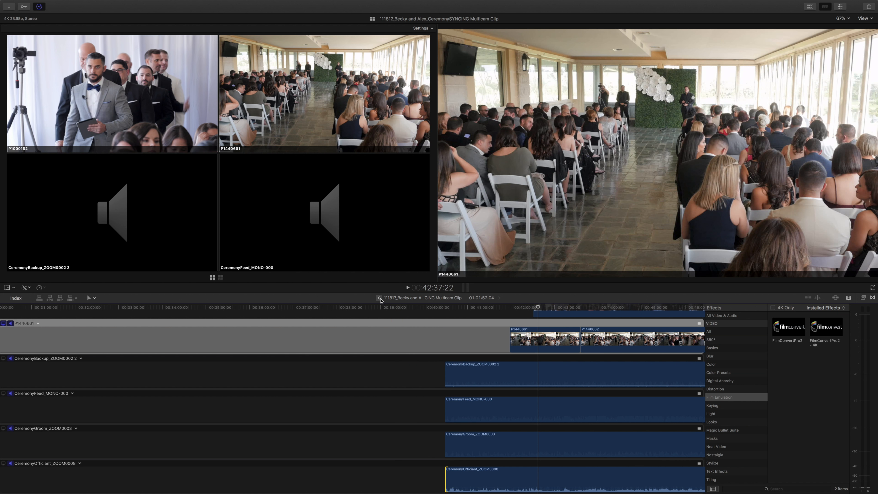
# Return to the ceremony timeline and play back the opening fade-in with its detached audio.
pyautogui.click(380, 298)
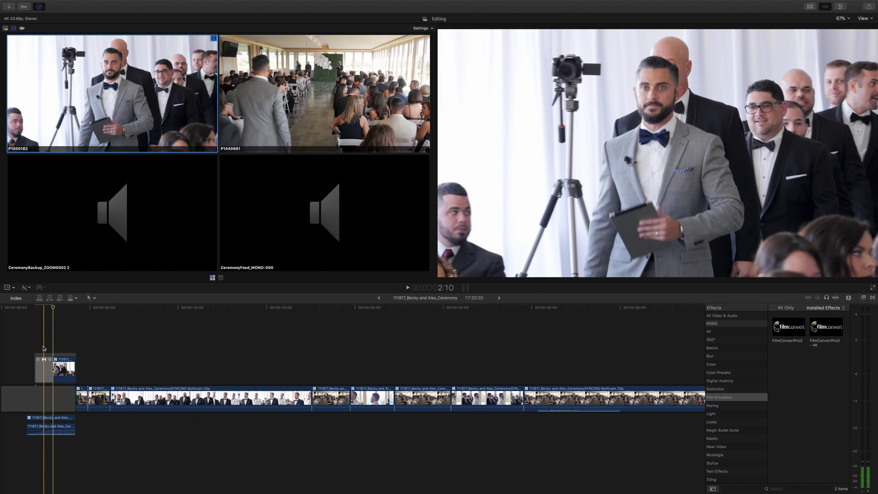
pyautogui.press('space')
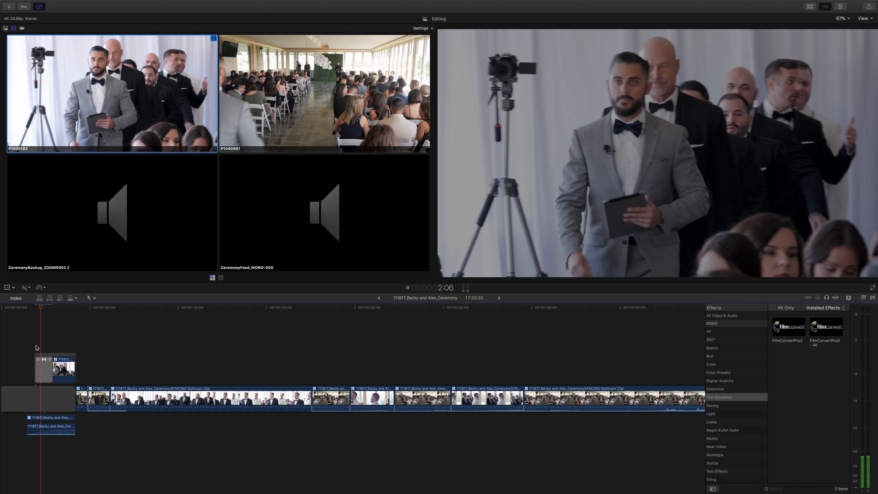
pyautogui.press('space')
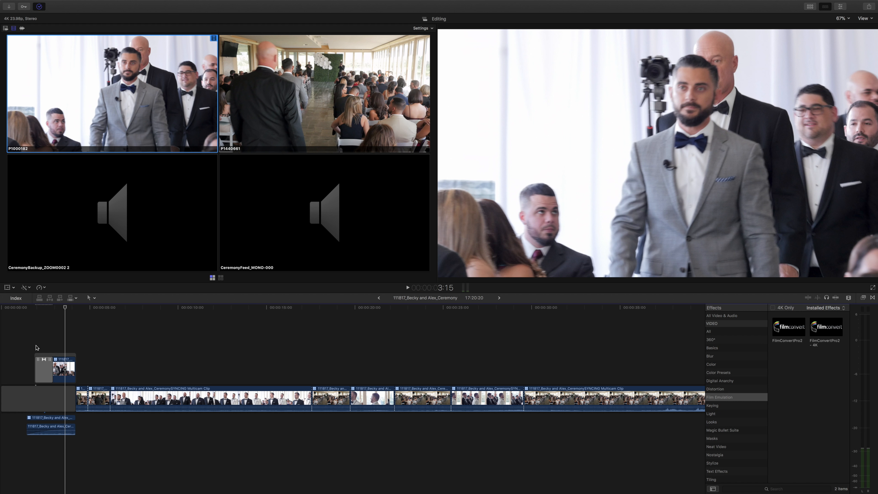
# Trim the end of the last multicam clip to 17:05:20.
pyautogui.hotkey('shift', 'z')
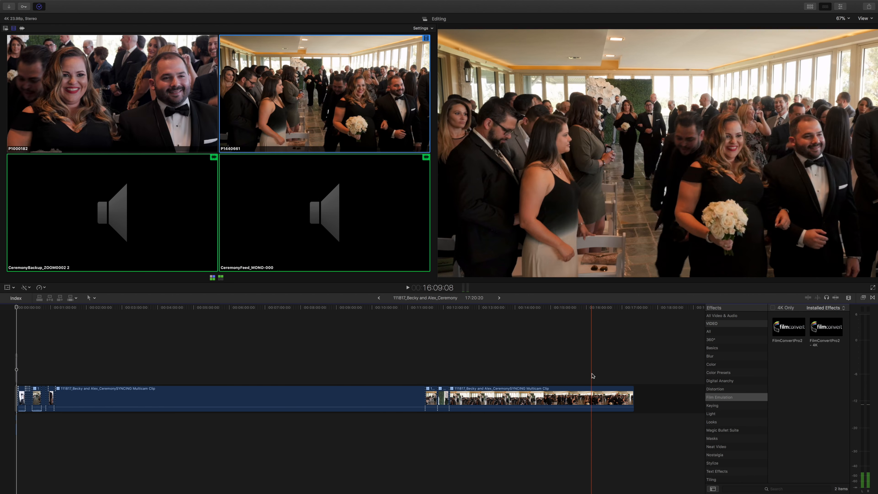
pyautogui.click(592, 376)
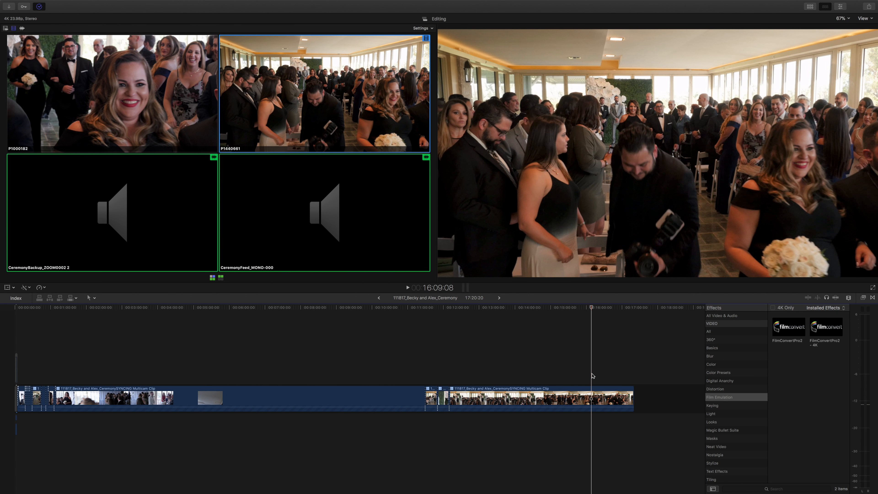
pyautogui.press('super+equal')
pyautogui.press('super+equal')
pyautogui.press('super+equal')
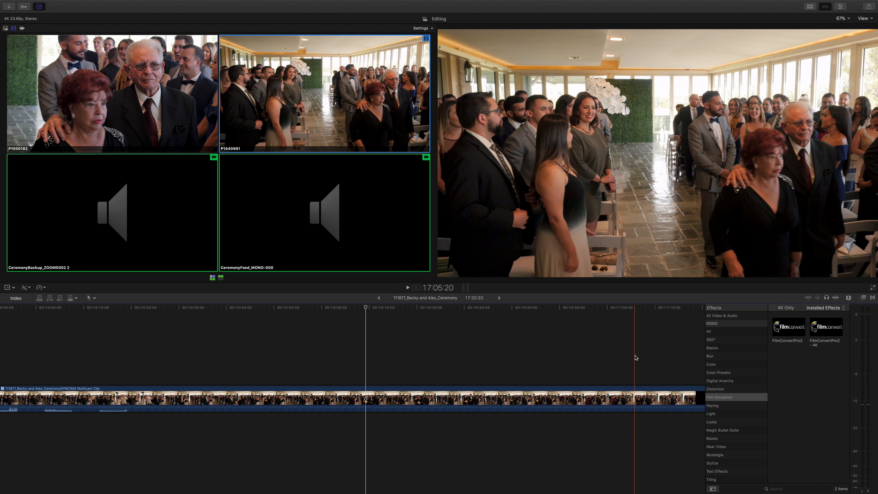
pyautogui.hotkey('alt', ']')
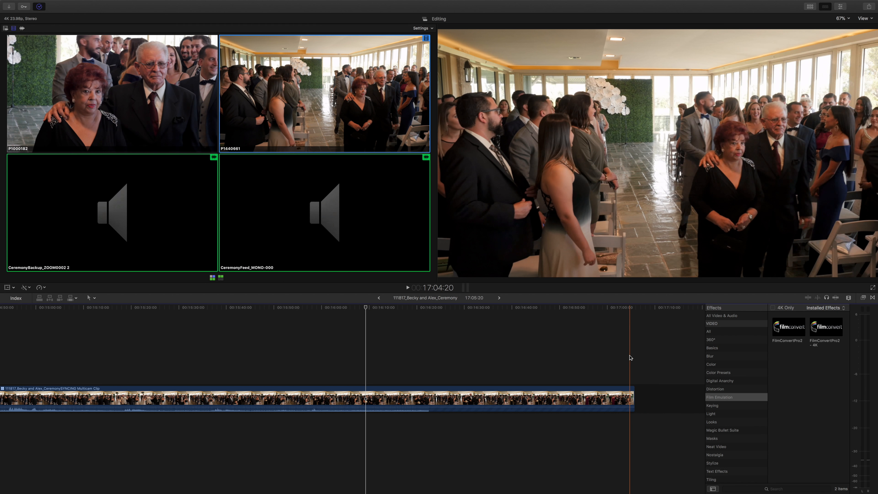
# Cut the last clip at 17:00:05 and lift the resulting end segment out of the primary storyline.
pyautogui.click(608, 361)
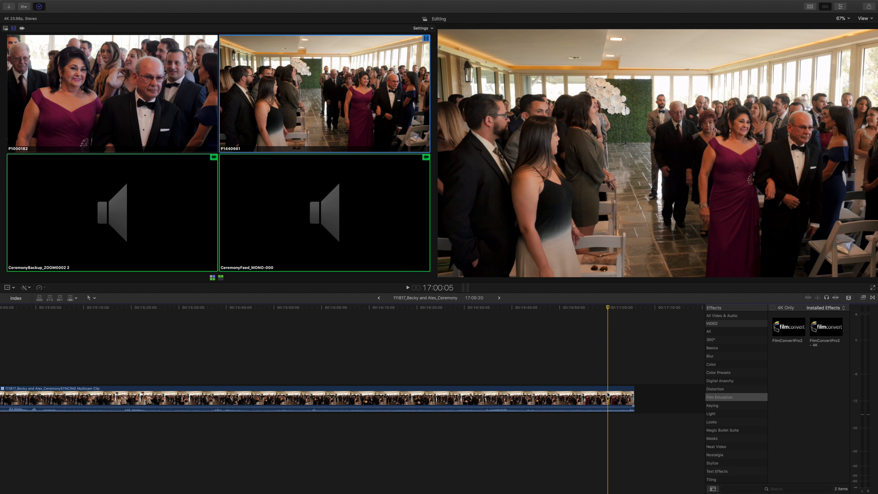
pyautogui.press('super+b')
pyautogui.click(619, 395)
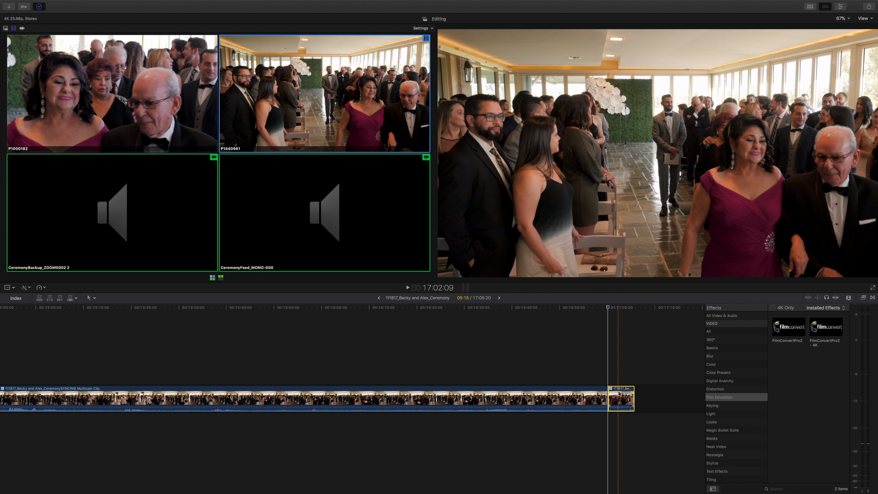
pyautogui.press('alt+super+Up')
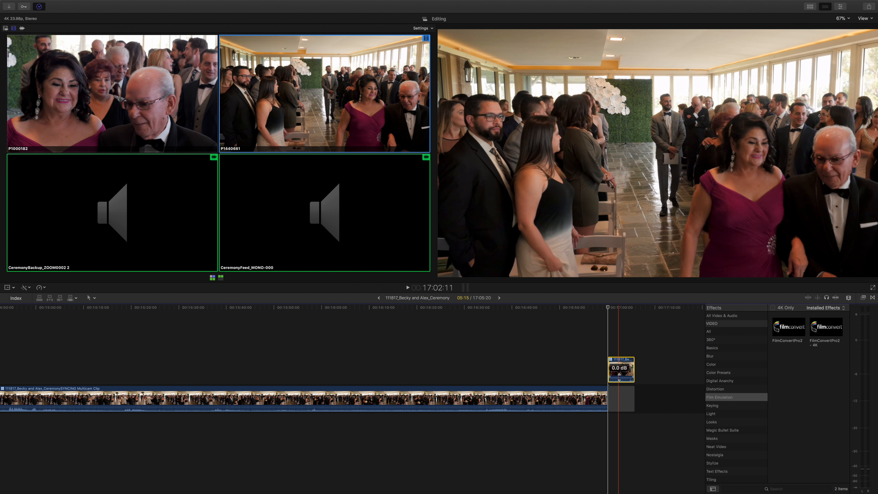
pyautogui.rightClick(620, 362)
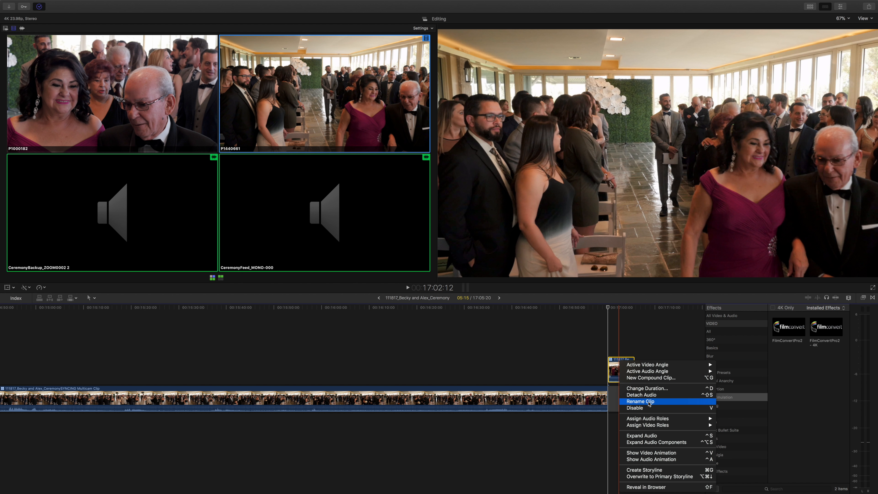
pyautogui.click(537, 405)
pyautogui.click(537, 404)
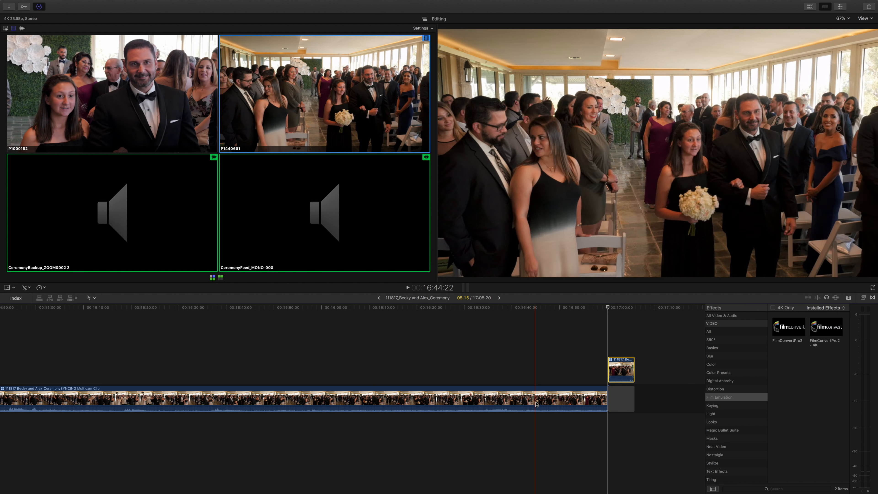
pyautogui.rightClick(536, 405)
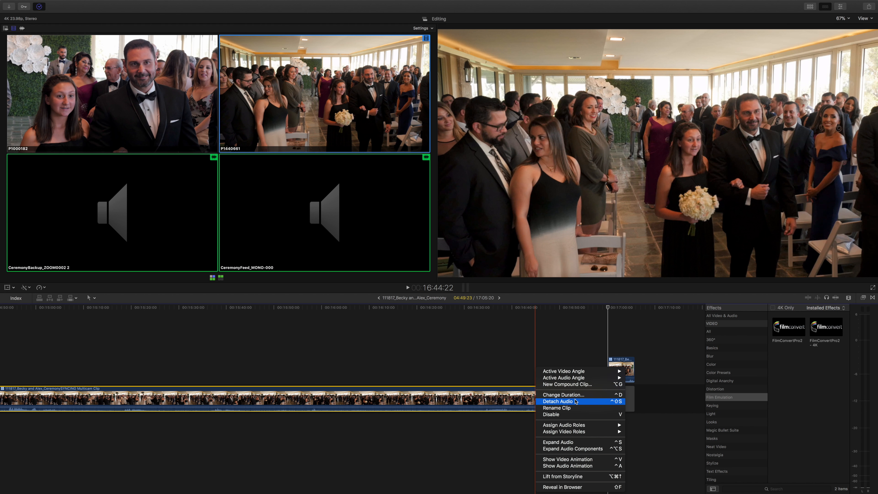
pyautogui.click(541, 343)
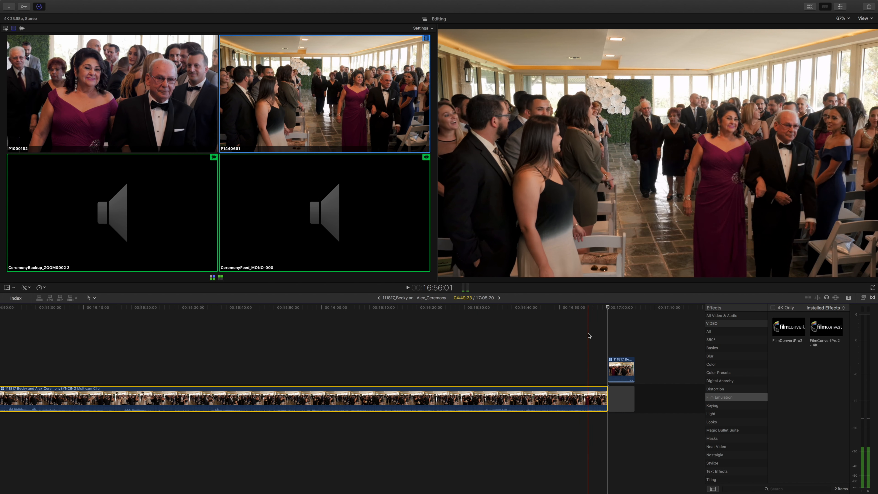
# Detach the audio of the lifted end segment and extend the audio's end past the video to about 17:09:19.
pyautogui.click(625, 364)
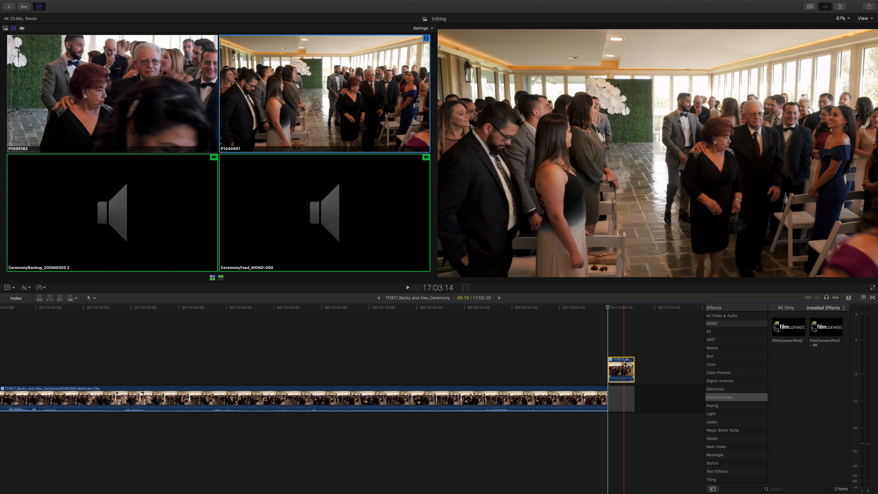
pyautogui.hotkey('ctrl', 'shift', 's')
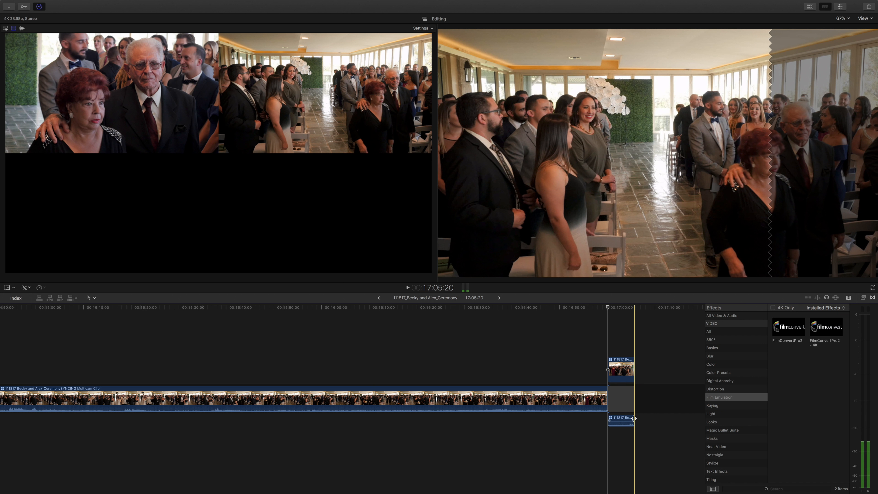
pyautogui.click(637, 417)
pyautogui.moveTo(637, 419)
pyautogui.mouseDown()
pyautogui.moveTo(653, 420)
pyautogui.moveTo(622, 421)
pyautogui.mouseUp()
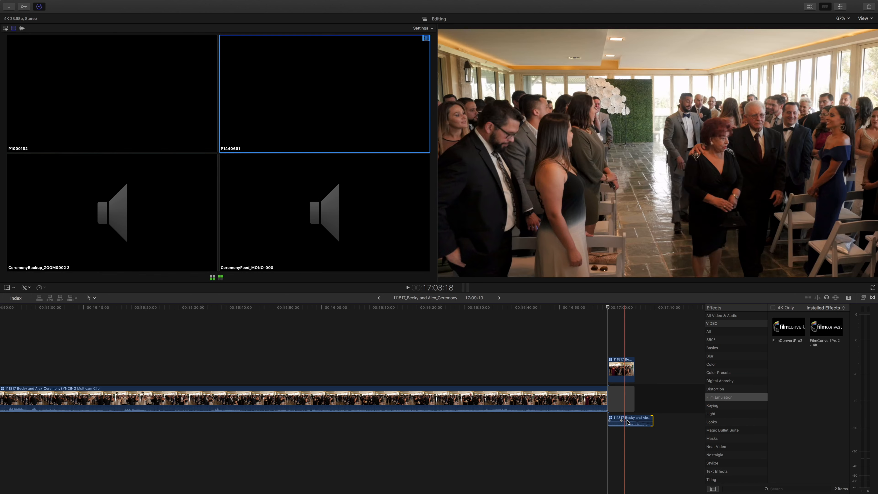
# Add a fade-out of about 5:14 to the end of the detached ending audio and play it back.
pyautogui.press('space')
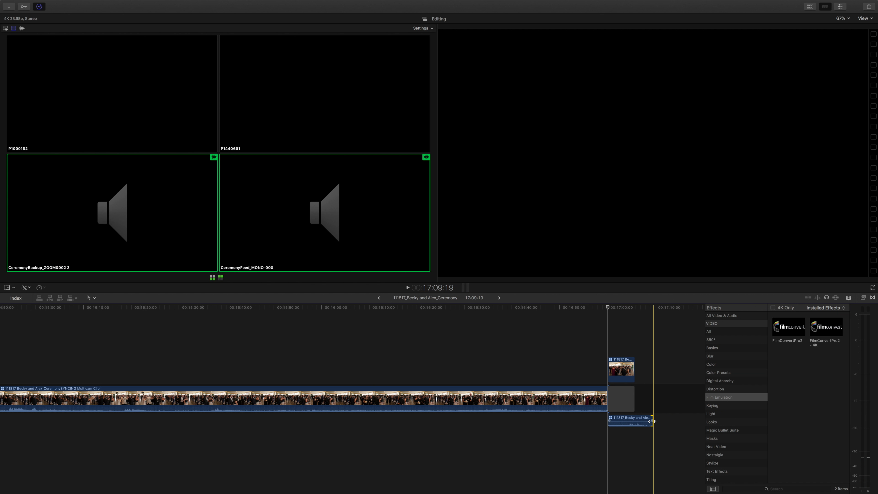
pyautogui.press('super+equal')
pyautogui.press('super+equal')
pyautogui.press('super+equal')
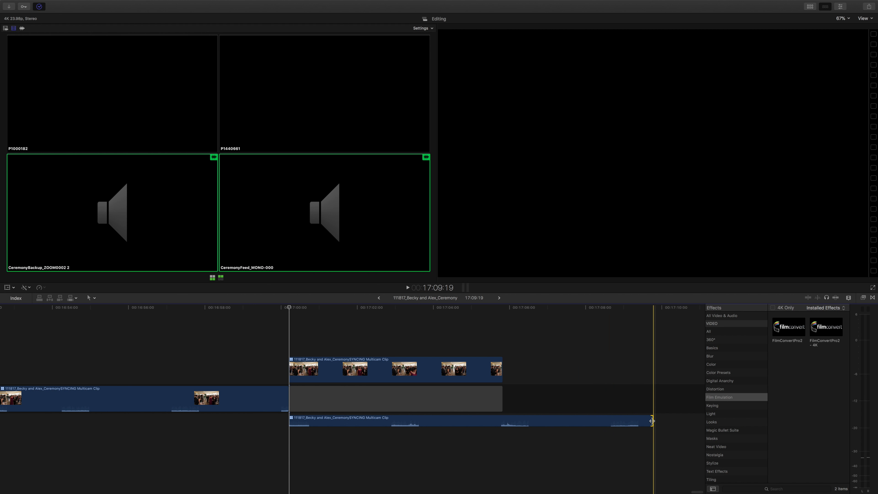
pyautogui.moveTo(652, 421); pyautogui.dragTo(441, 409)
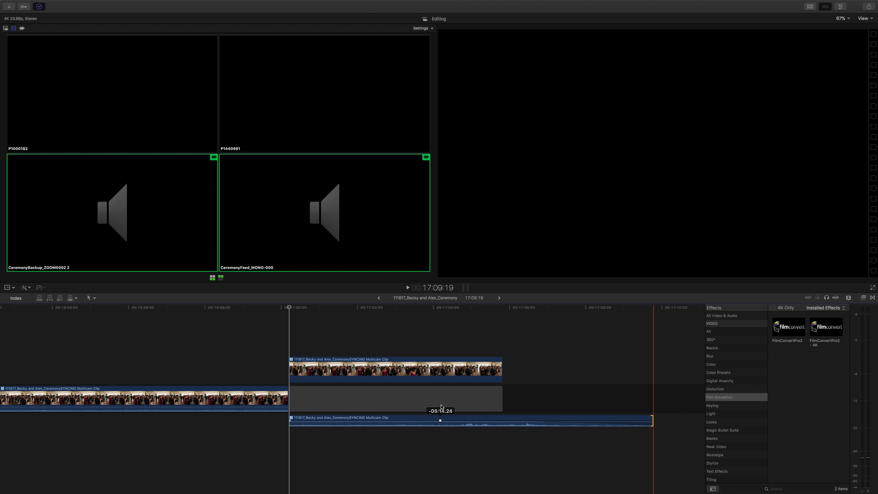
pyautogui.press('space')
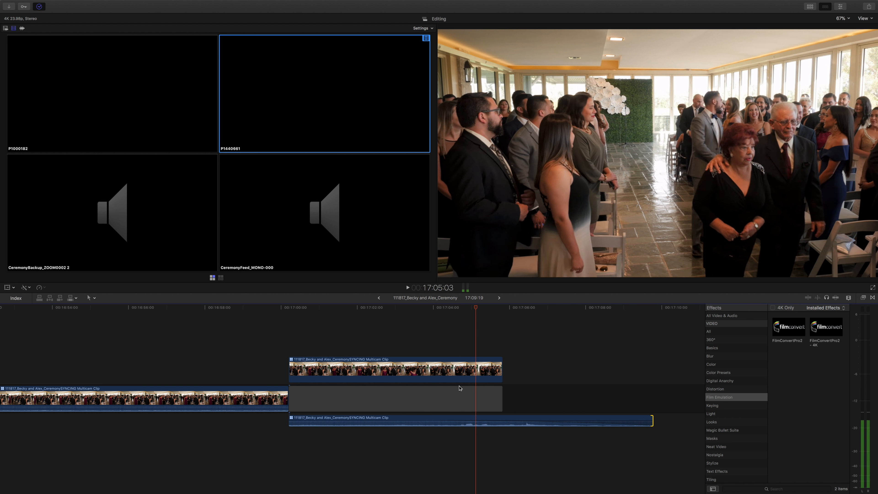
pyautogui.press('space')
# Set the ending audio's fade-out curve to Linear and listen to the fade at a higher system volume.
pyautogui.rightClick(440, 420)
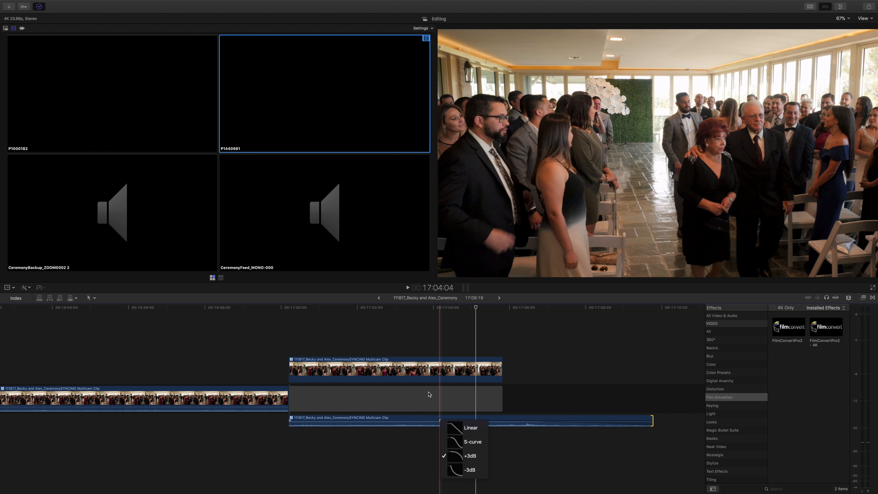
pyautogui.click(464, 428)
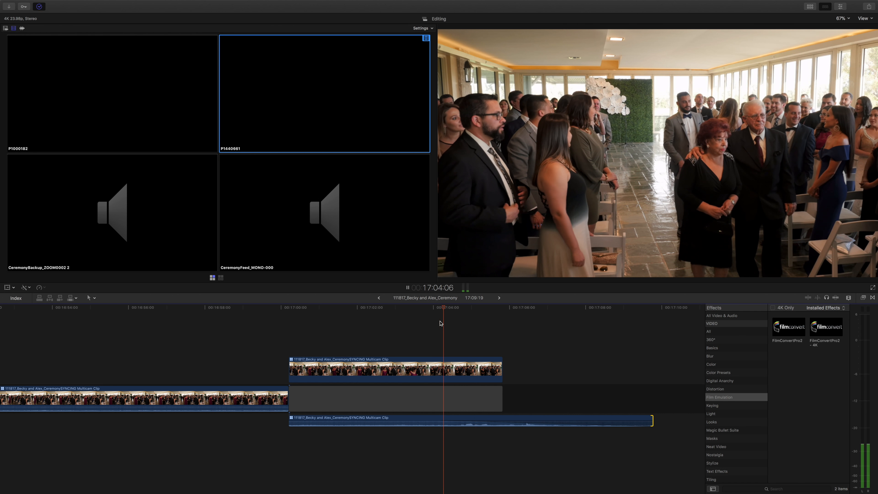
pyautogui.press('space')
pyautogui.press('XF86AudioRaiseVolume')
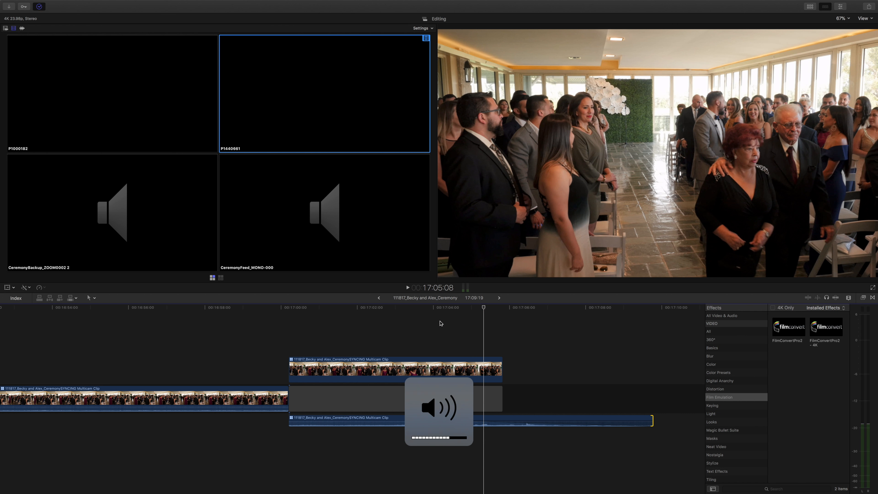
pyautogui.click(435, 322)
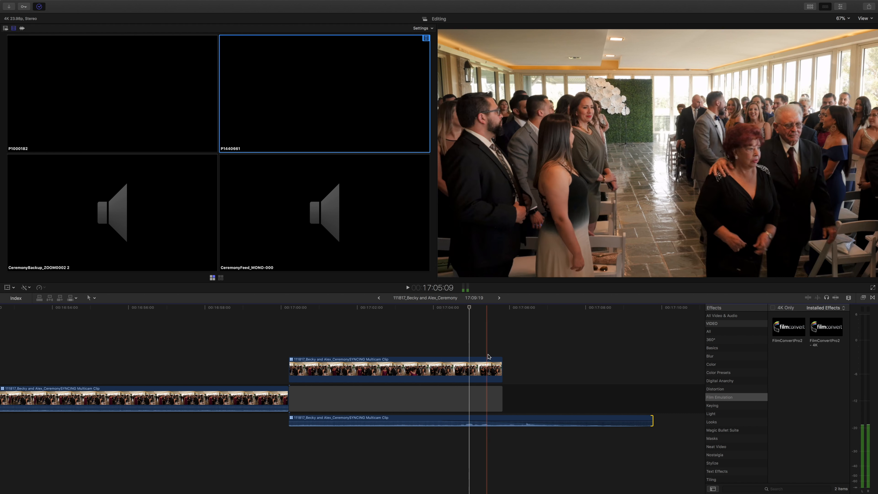
pyautogui.press('space')
# Apply the default transition to the end of the lifted video segment and play back the fade to black.
pyautogui.click(499, 364)
pyautogui.press('super+t')
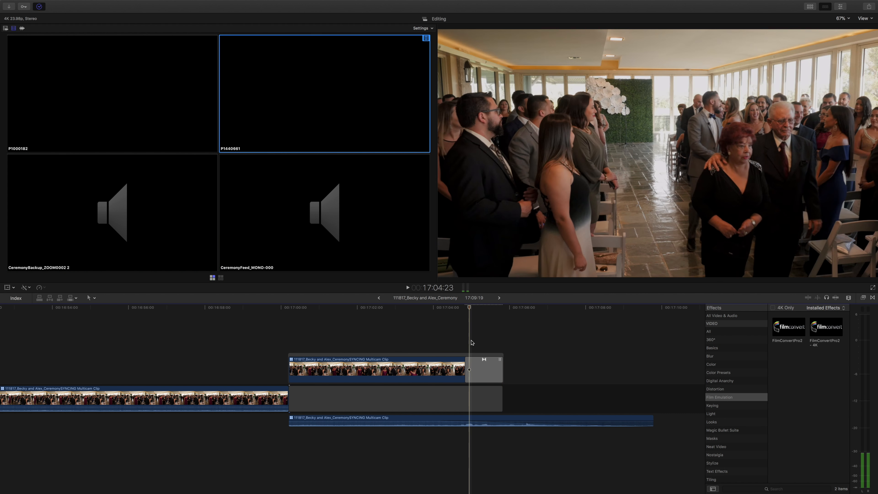
pyautogui.press('space')
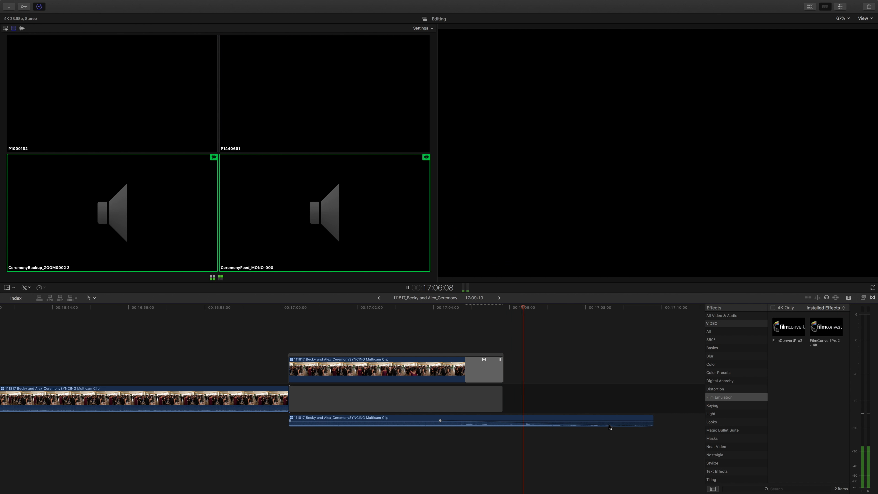
# Trim the end of the detached ending audio so the timeline finishes at 17:06:12, and play back the ending.
pyautogui.press('space')
pyautogui.moveTo(652, 419); pyautogui.dragTo(528, 419)
pyautogui.press('space')
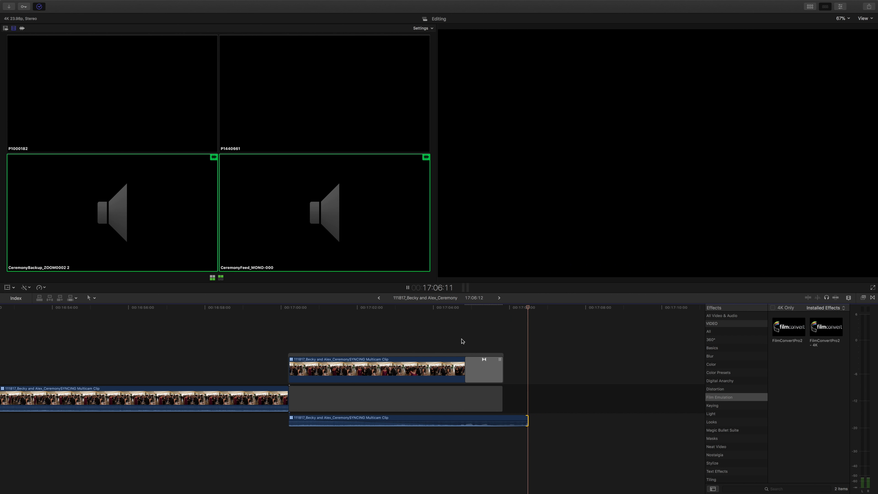
# Examine the whole ceremony timeline from opening to ending and bring the media browser back into view.
pyautogui.press('super+minus')
pyautogui.press('super+minus')
pyautogui.press('super+minus')
pyautogui.press('super+minus')
pyautogui.press('super+minus')
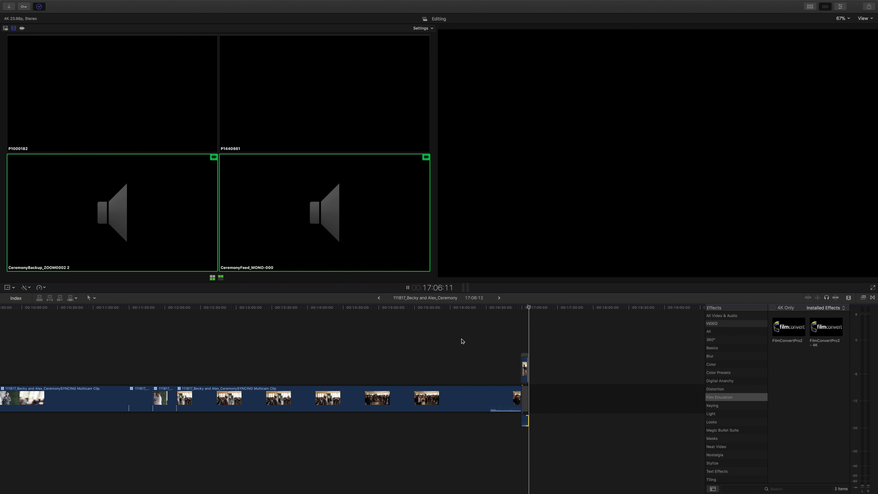
pyautogui.hscroll(-5, 463, 342)
pyautogui.hscroll(-10, 463, 342)
pyautogui.press('super+minus')
pyautogui.press('super+minus')
pyautogui.press('super+minus')
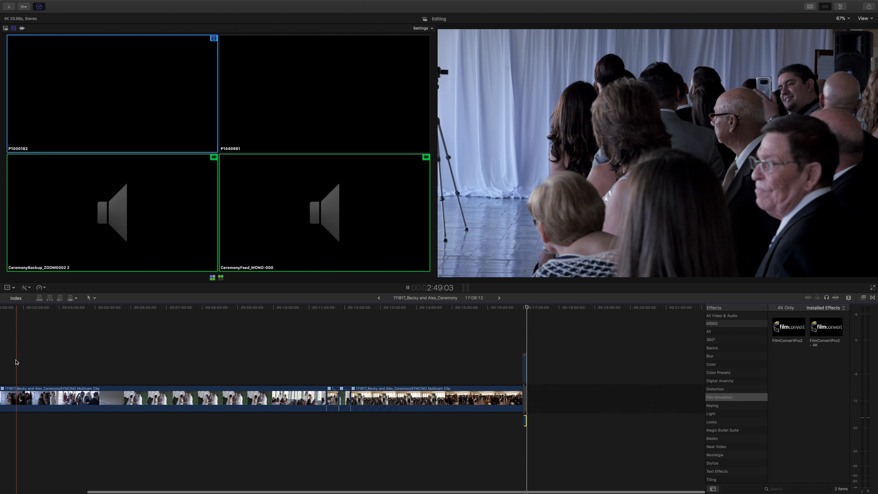
pyautogui.press('super+equal')
pyautogui.press('super+equal')
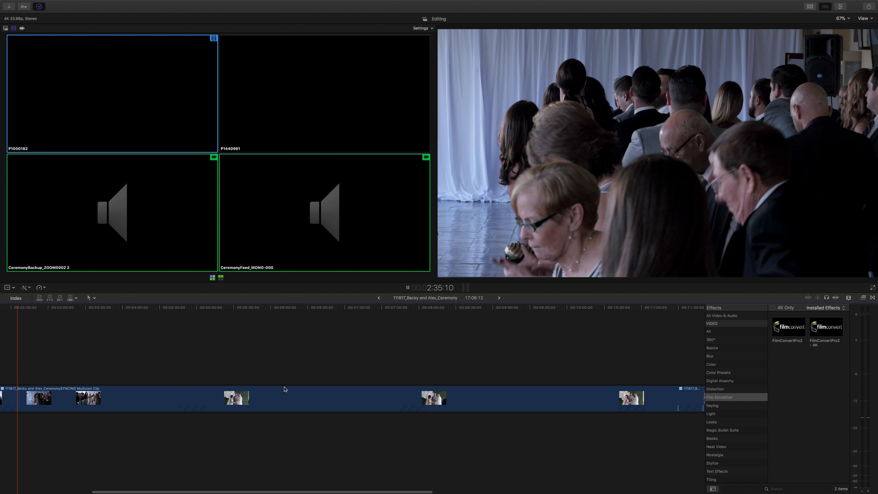
pyautogui.press('super+minus')
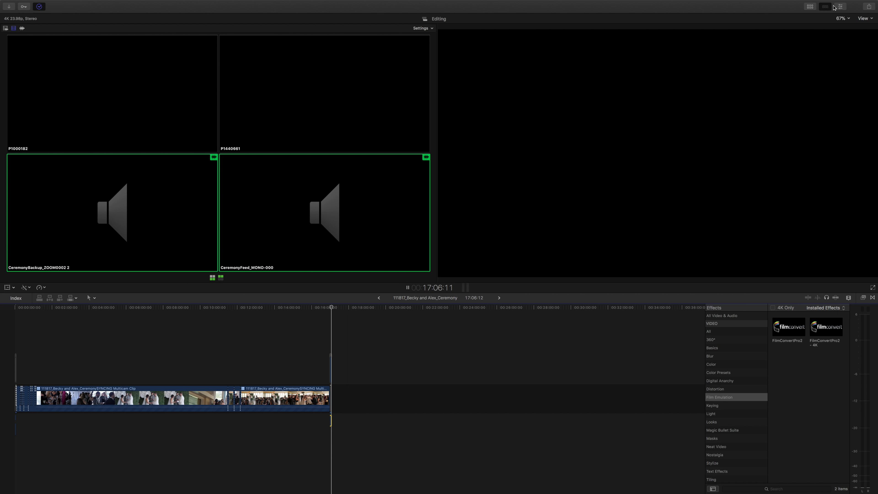
pyautogui.click(808, 6)
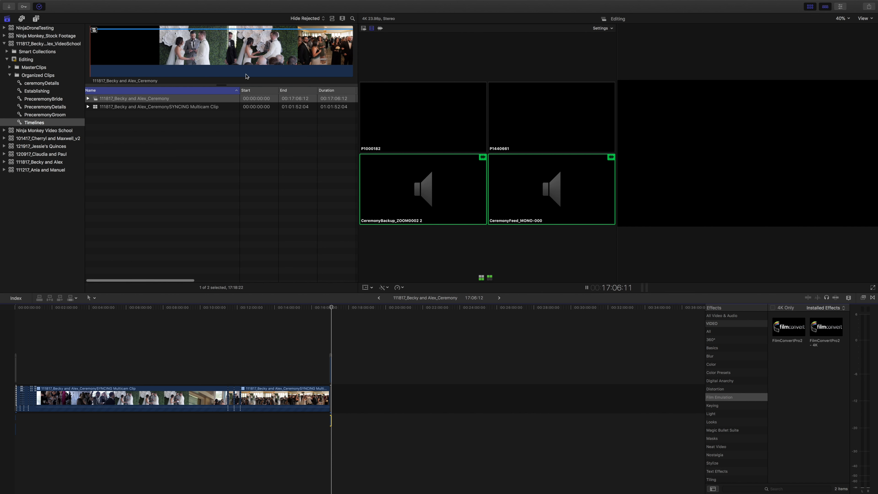